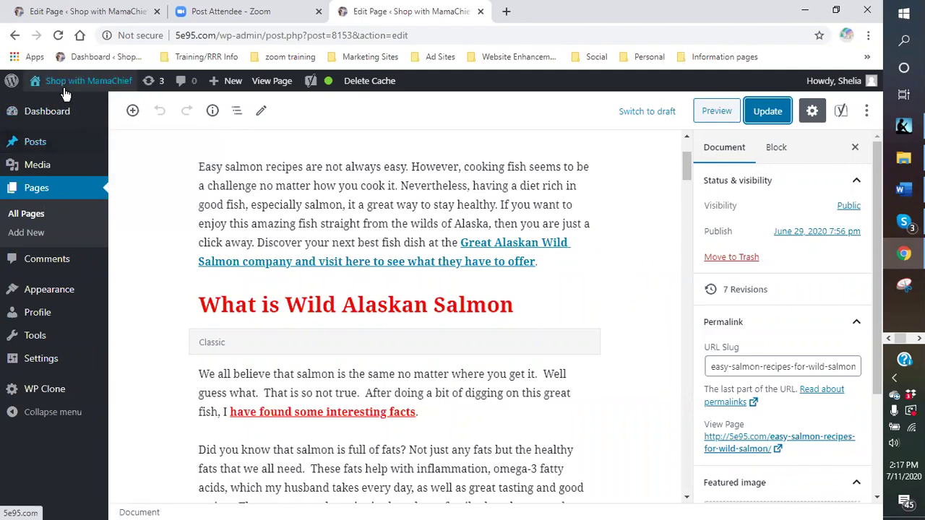
Step: Visit the live site and examine the sidebar navigation categories and their submenus, from Arts & Entertainment to Travel
click(67, 86)
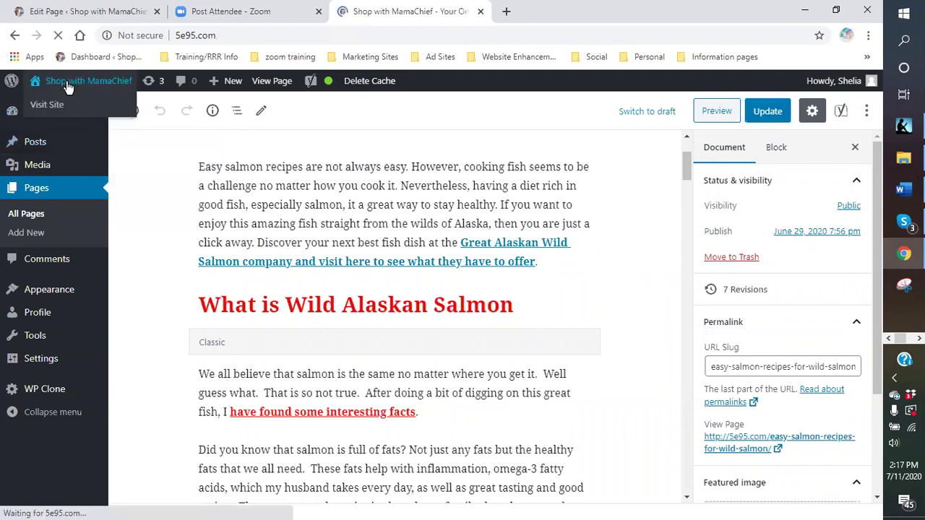
scroll(181, 263, down, 2)
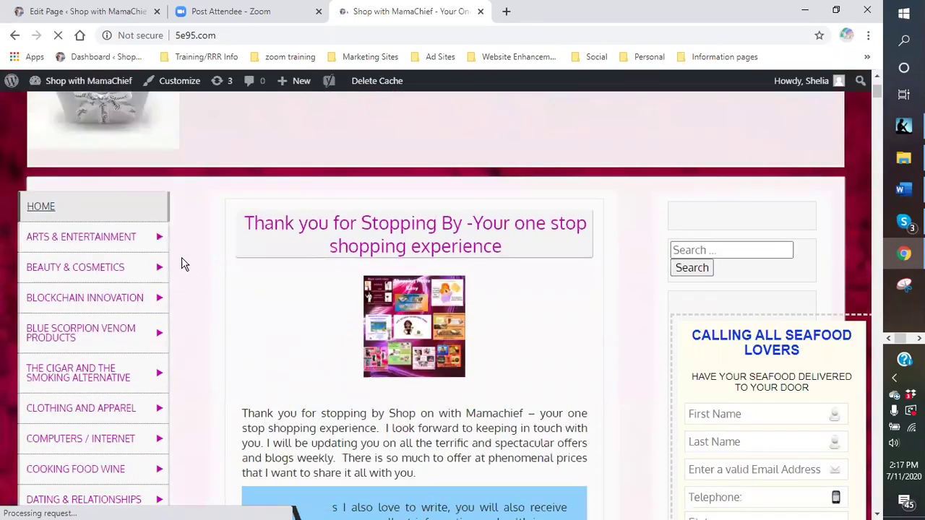
scroll(127, 140, down, 2)
mouse_move(126, 139)
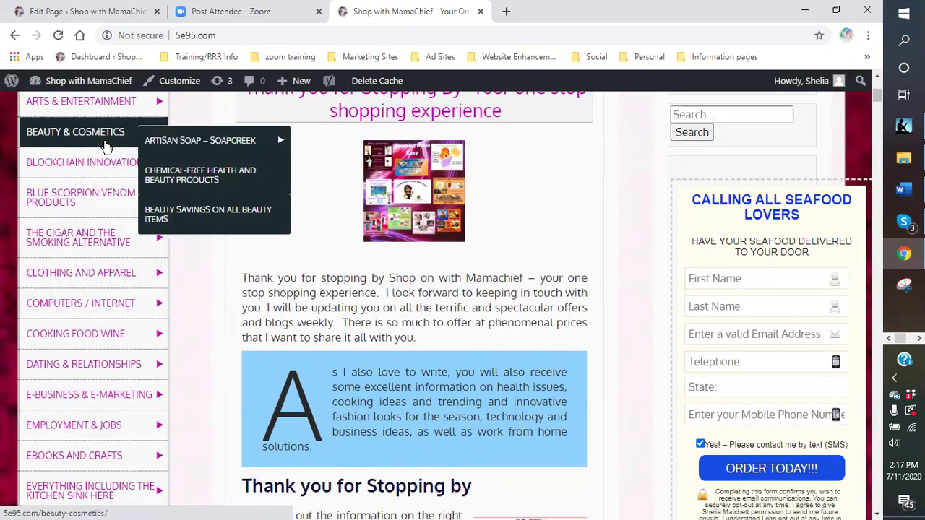
mouse_move(40, 231)
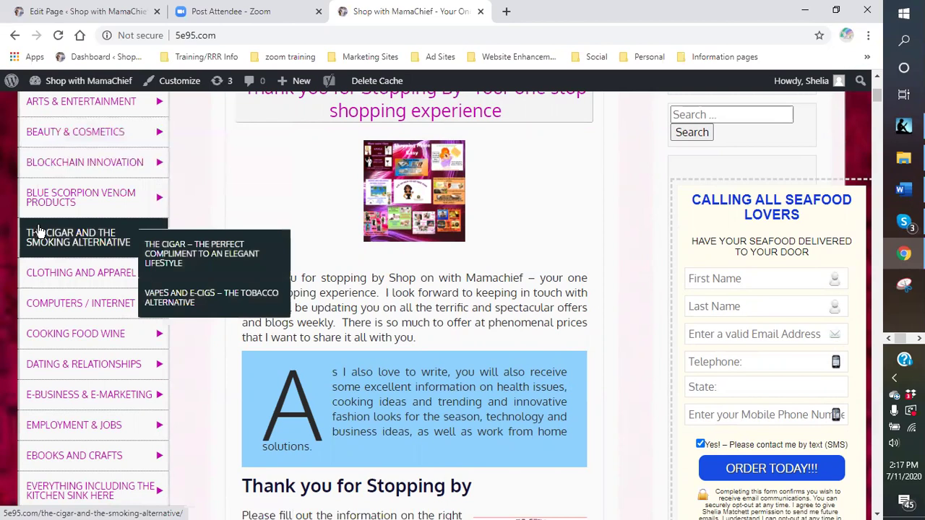
mouse_move(99, 162)
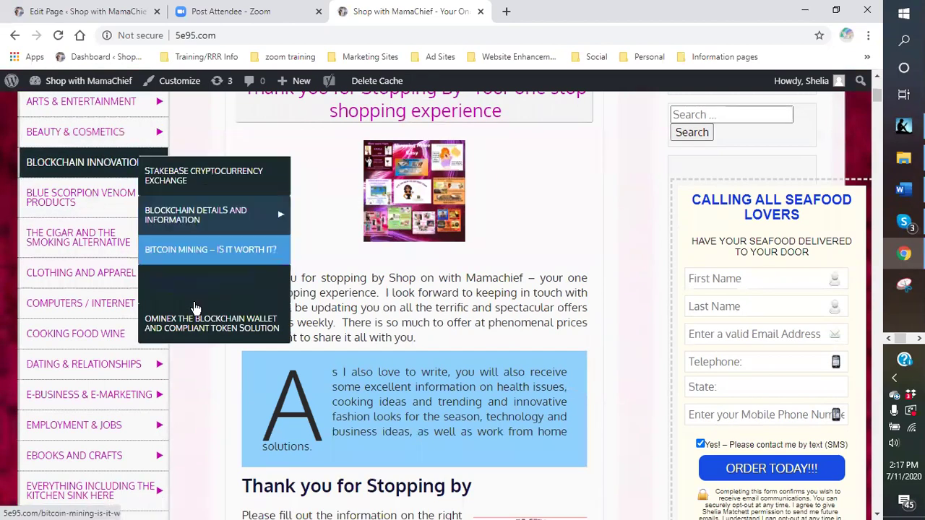
mouse_move(64, 206)
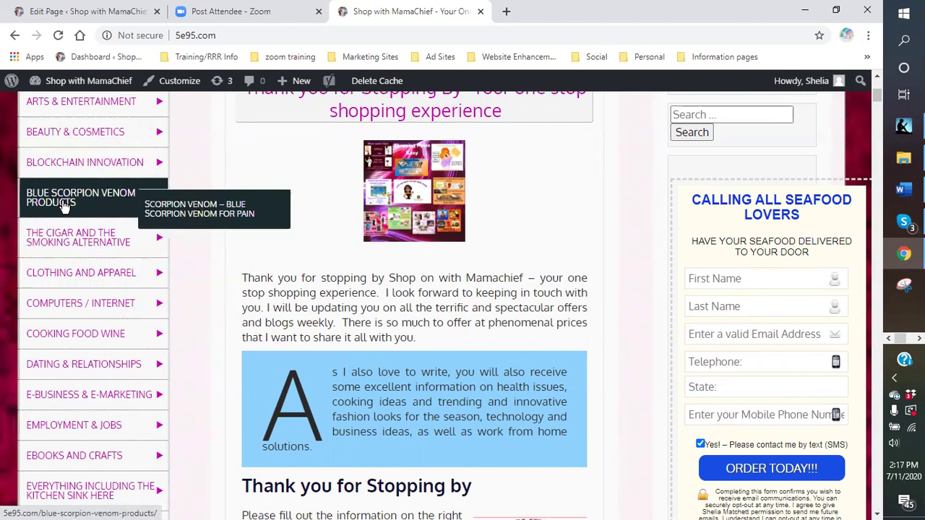
mouse_move(41, 287)
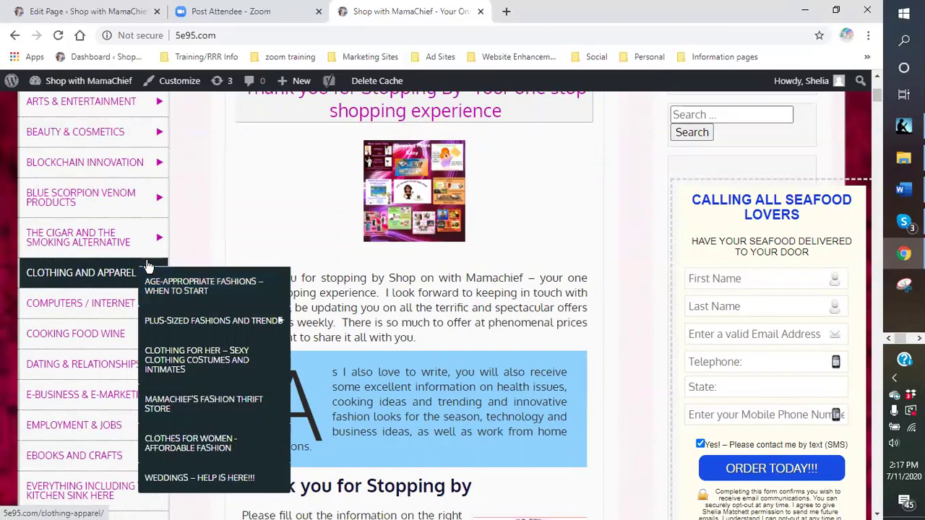
scroll(80, 289, down, 3)
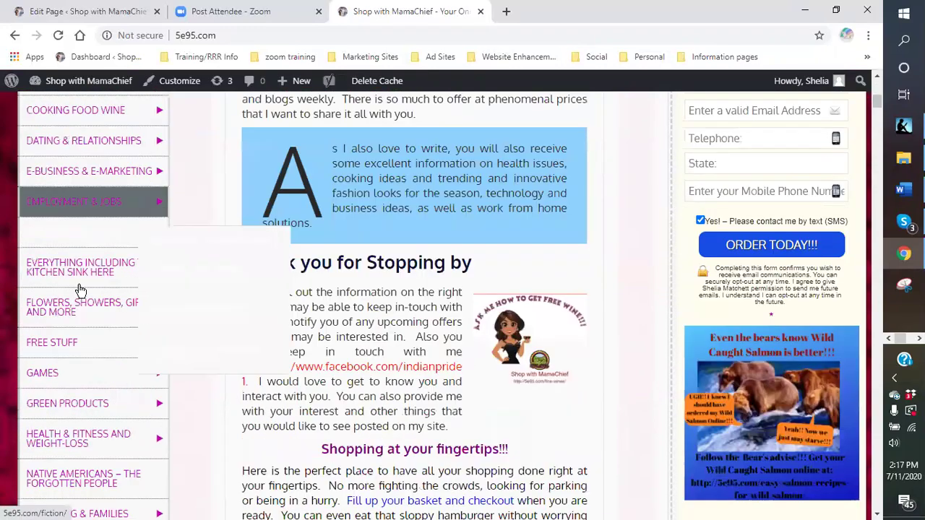
scroll(80, 289, down, 3)
mouse_move(88, 422)
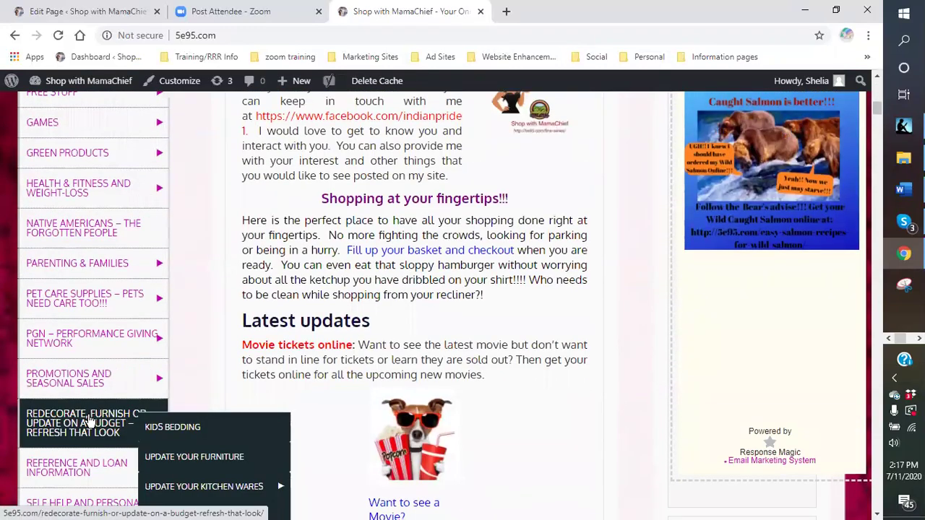
scroll(83, 424, down, 3)
mouse_move(77, 381)
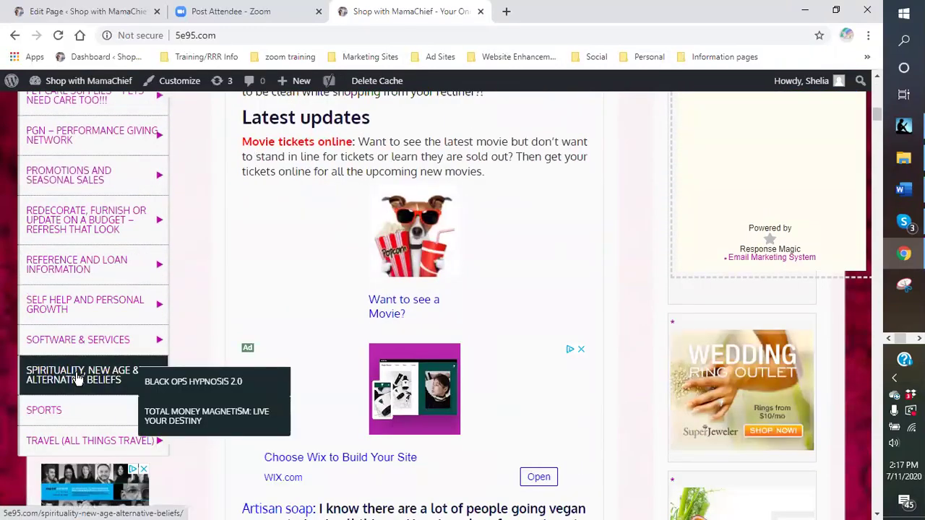
scroll(77, 379, up, 10)
scroll(78, 379, up, 3)
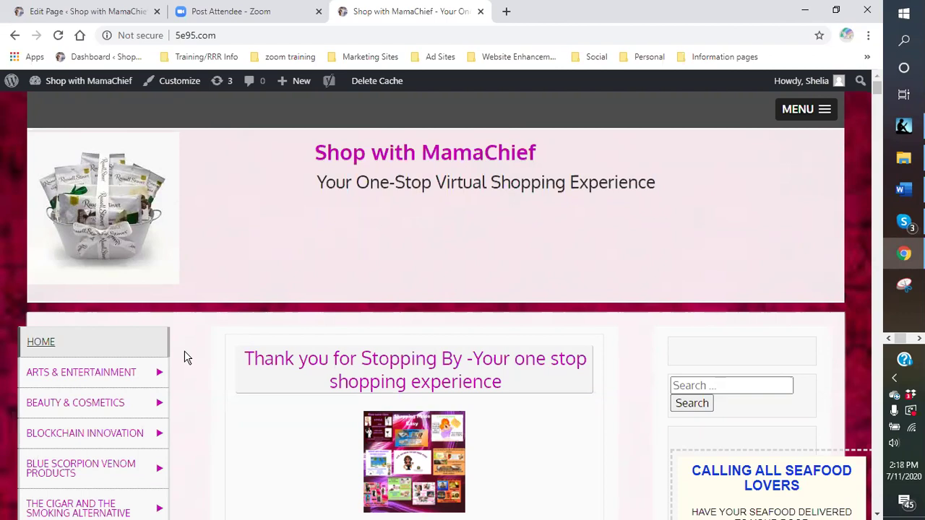
Step: Go from the live site to the WordPress admin page for editing the site's menus
mouse_move(68, 82)
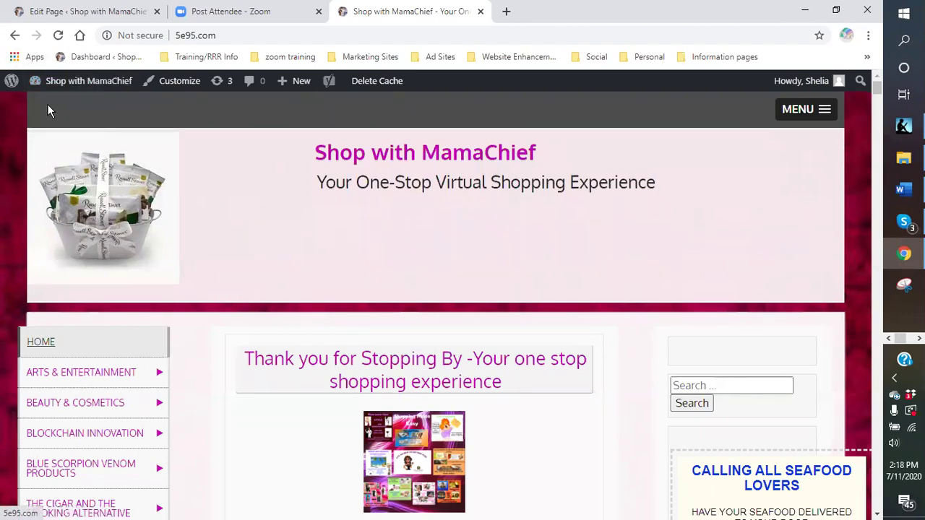
mouse_move(56, 96)
click(44, 140)
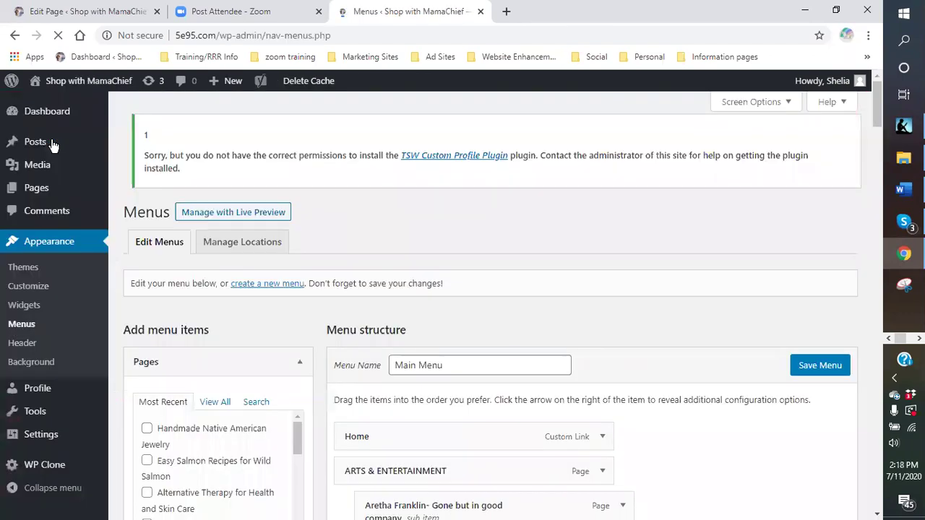
Step: Examine the Main Menu structure from Home down to the Employment & Jobs section, including the nested sub items
scroll(506, 326, down, 3)
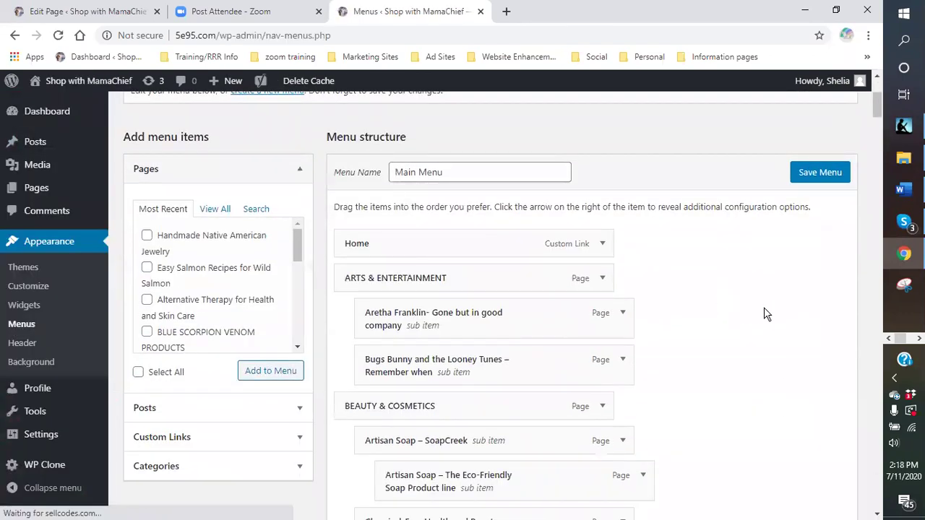
scroll(746, 323, down, 9)
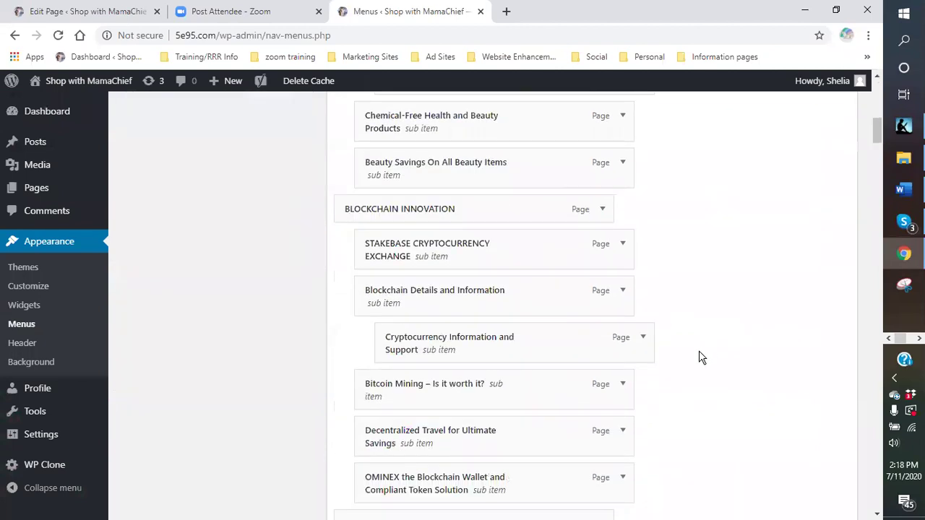
scroll(698, 360, down, 3)
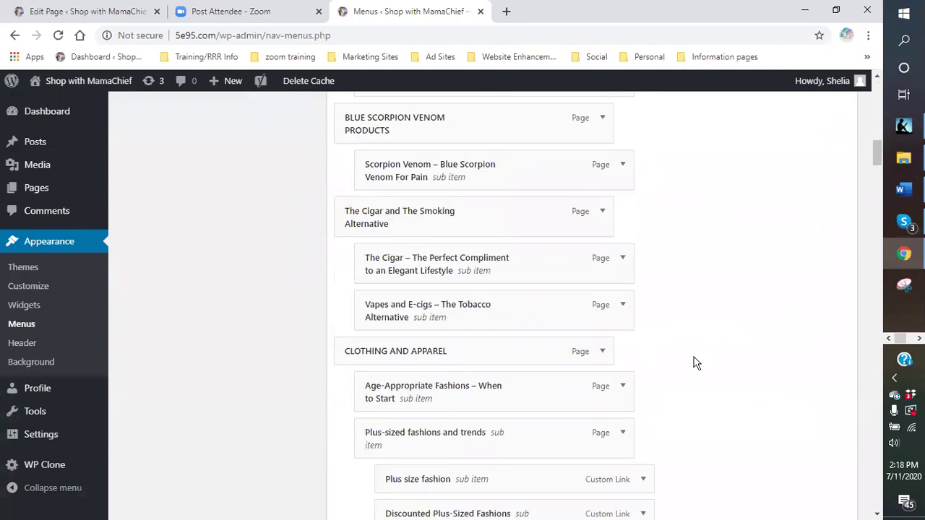
scroll(696, 362, down, 8)
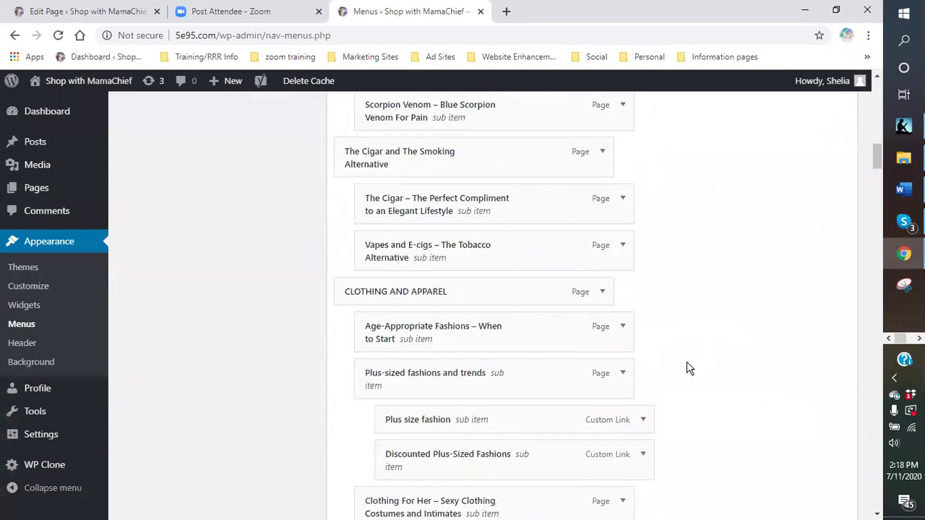
scroll(685, 370, down, 7)
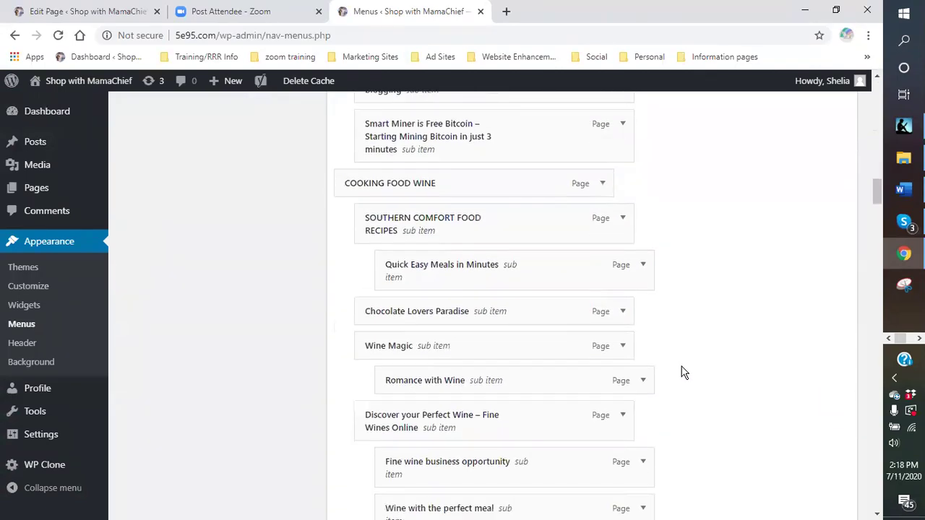
scroll(685, 372, down, 3)
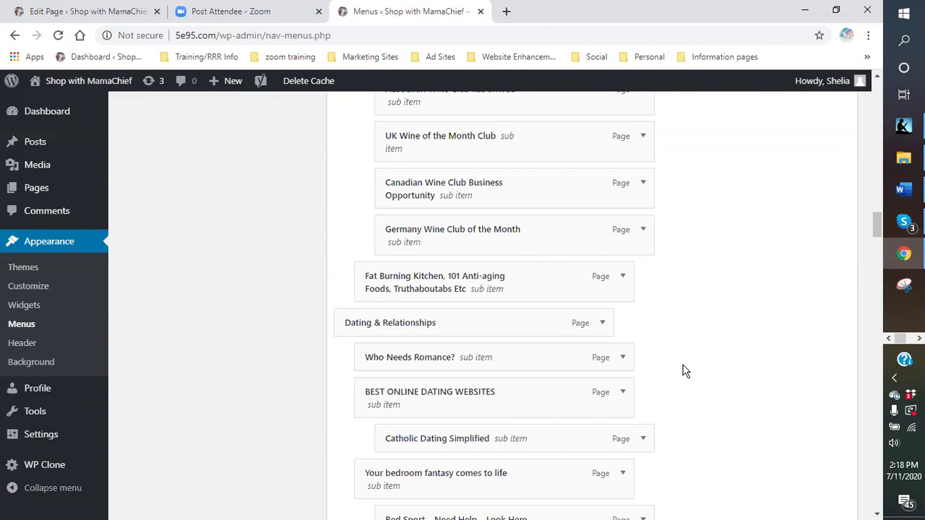
scroll(686, 371, down, 2)
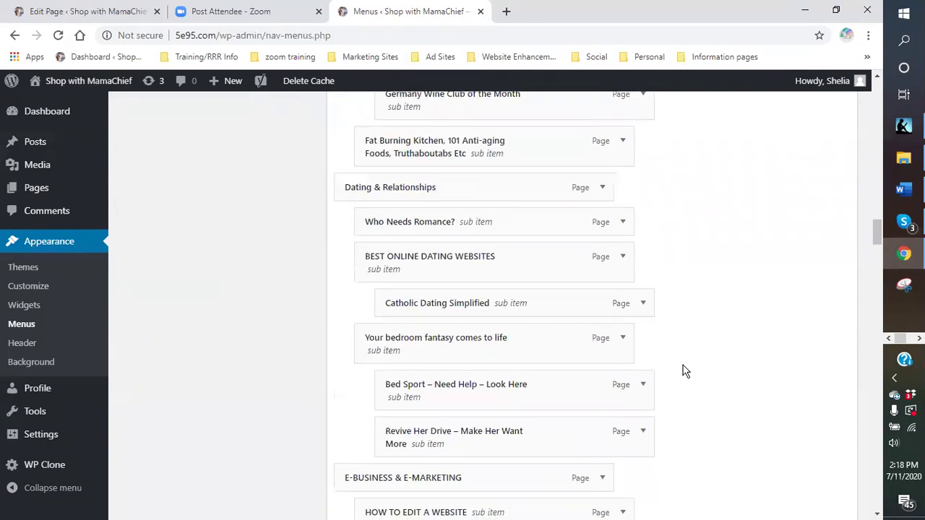
scroll(685, 370, down, 3)
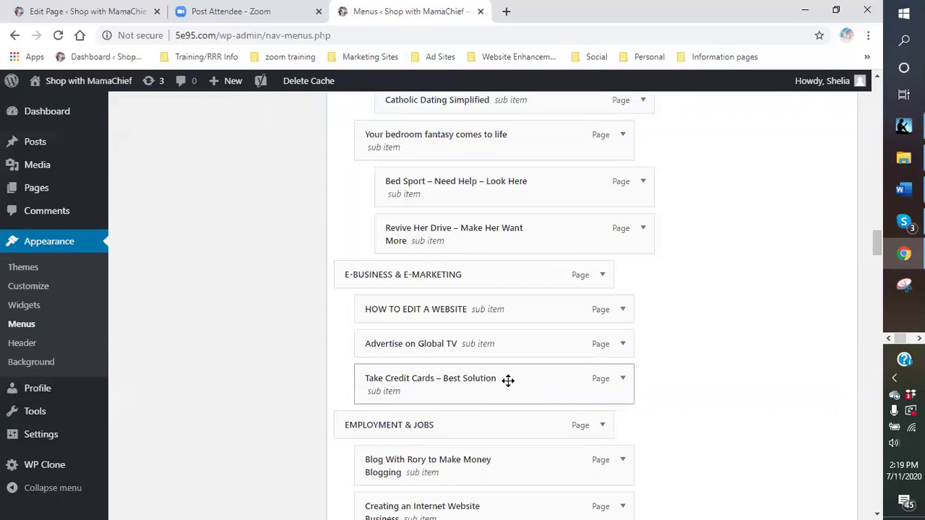
Step: Review how sub items are nested under the Cooking Food Wine, Computers / Internet and Clothing and Apparel menu items
scroll(503, 380, up, 3)
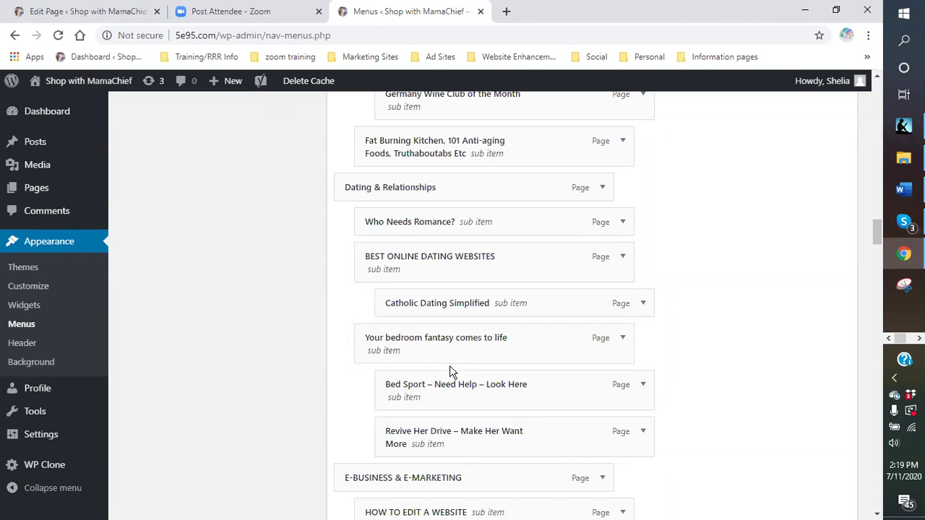
scroll(450, 370, up, 1)
scroll(450, 370, up, 3)
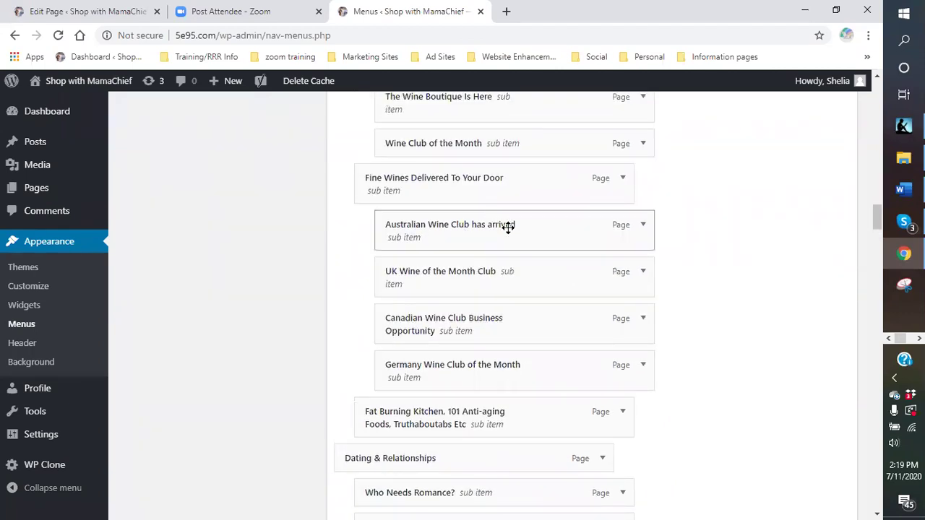
scroll(472, 282, up, 4)
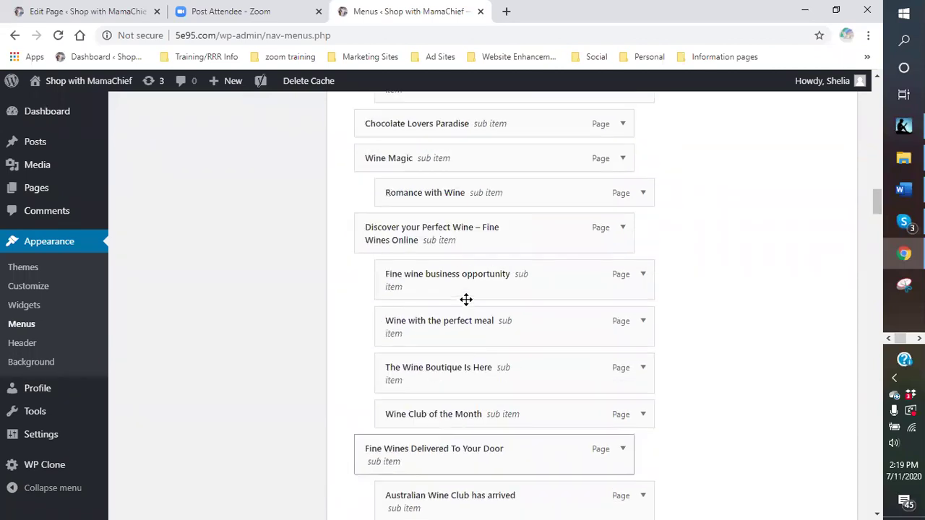
scroll(466, 304, up, 4)
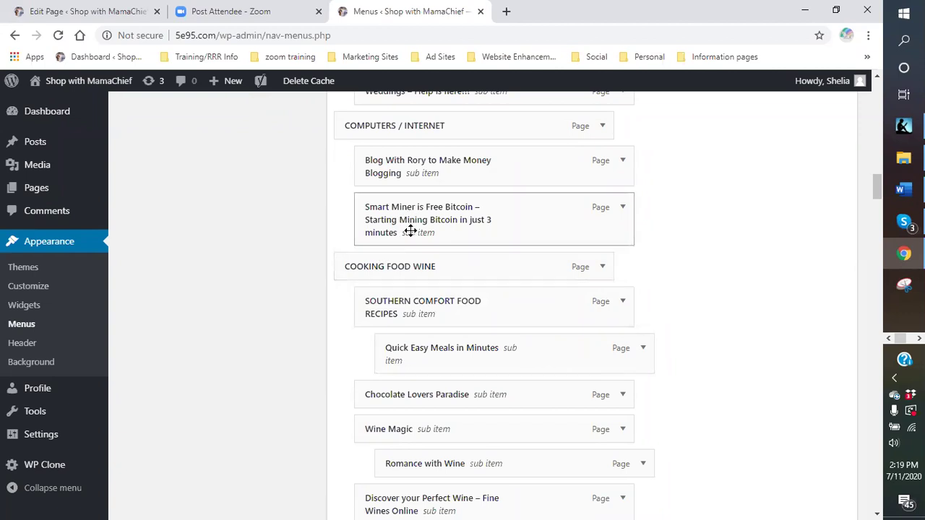
scroll(409, 231, up, 2)
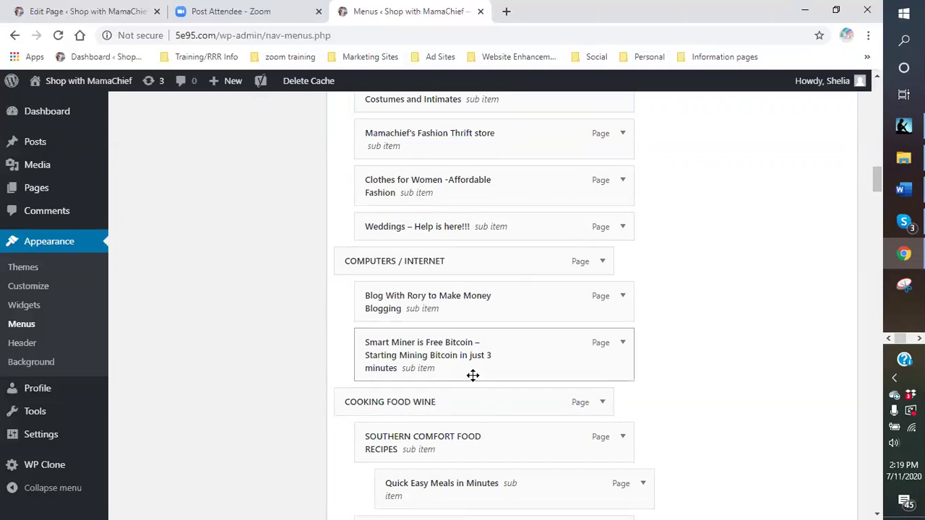
scroll(473, 375, up, 4)
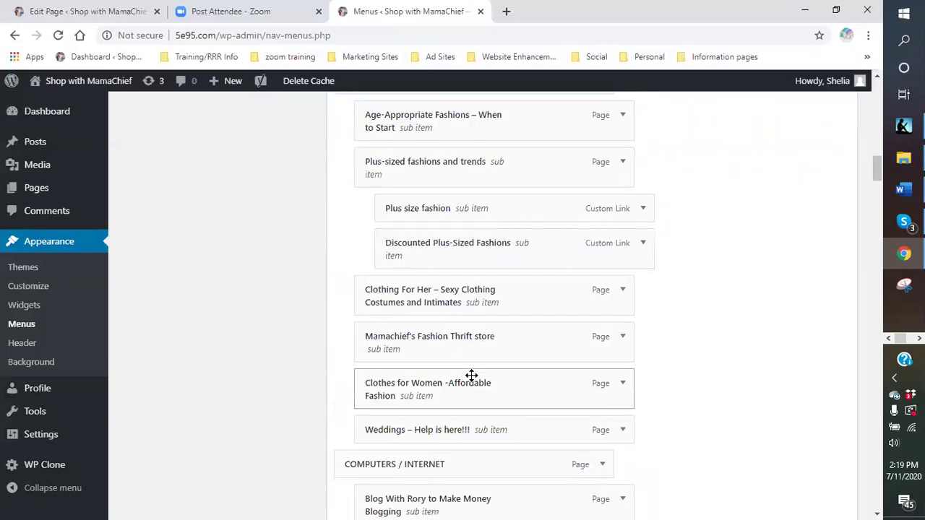
scroll(471, 375, down, 4)
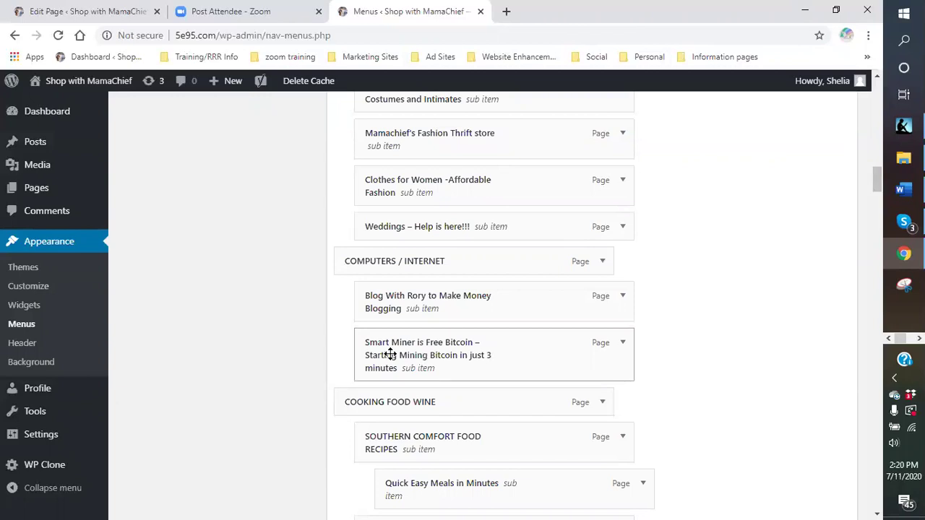
scroll(390, 355, up, 3)
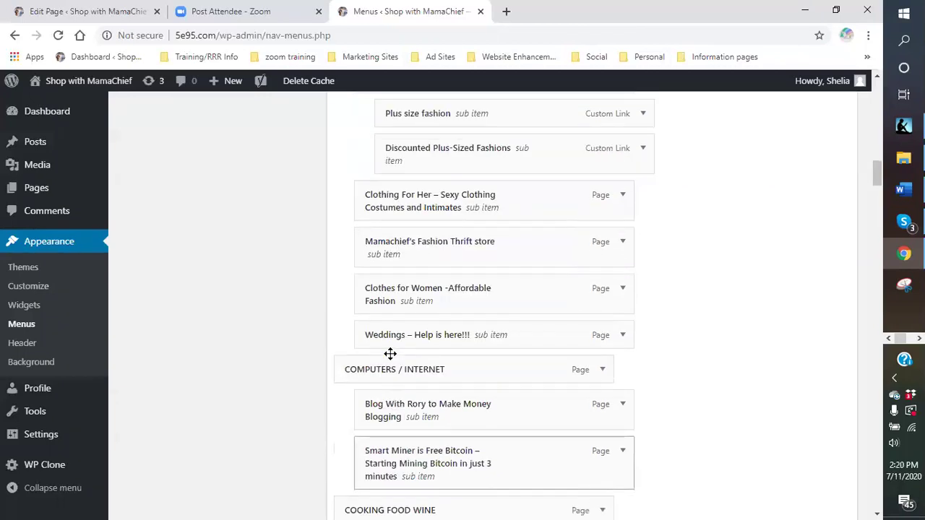
scroll(418, 250, up, 2)
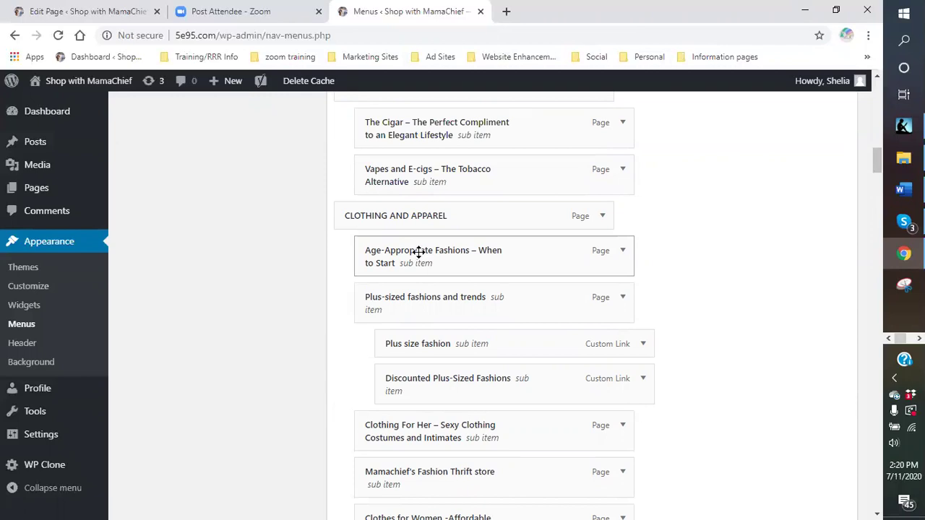
scroll(418, 273, down, 1)
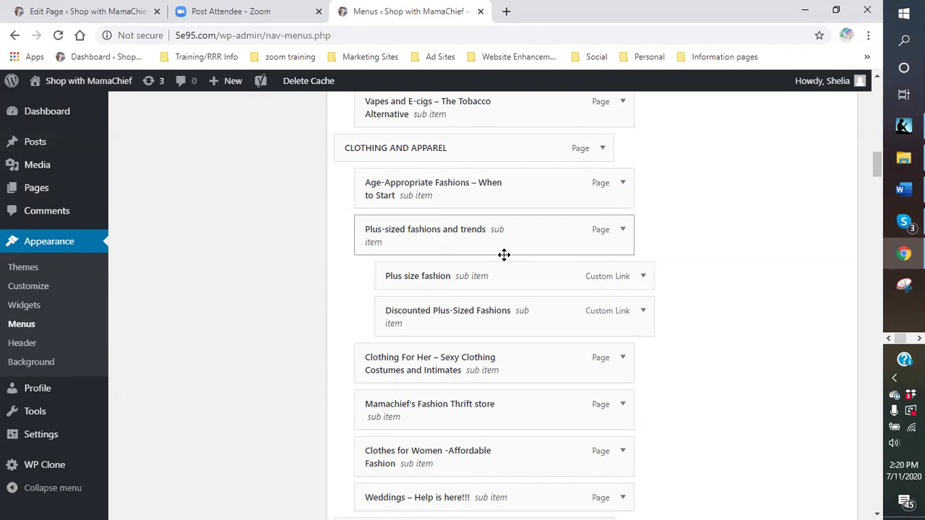
scroll(504, 255, up, 1)
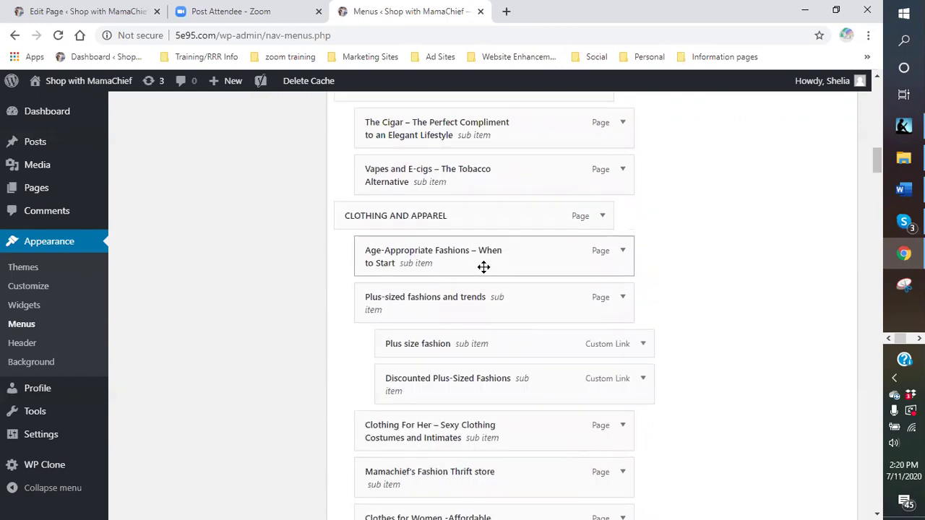
Step: Save the Main Menu
scroll(479, 265, up, 6)
scroll(506, 282, up, 7)
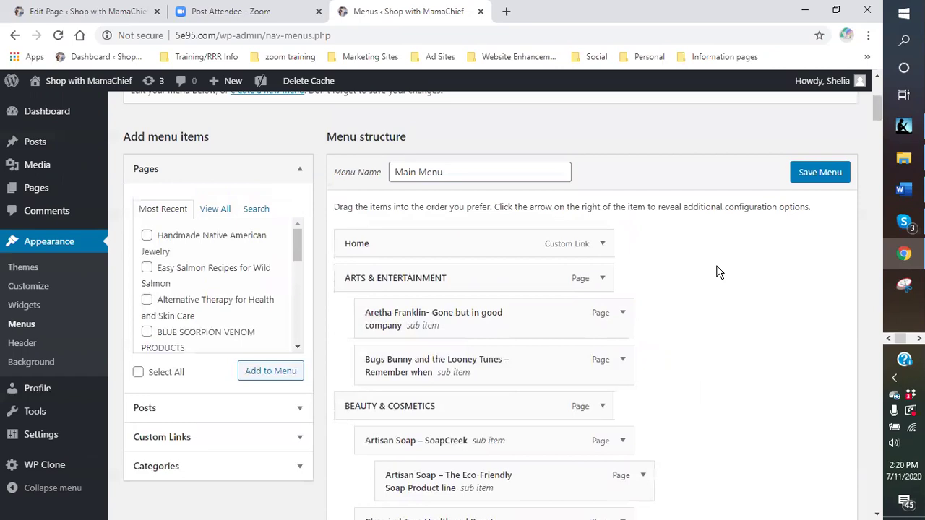
click(811, 178)
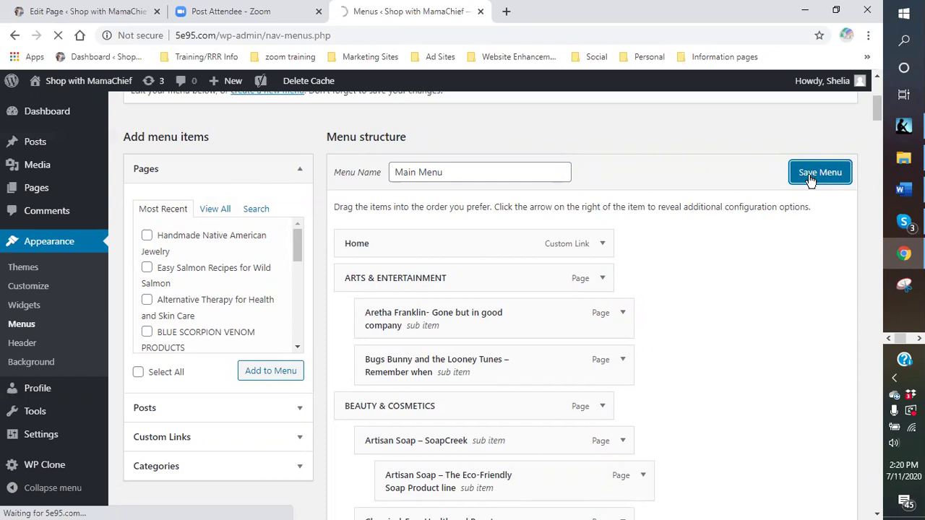
scroll(436, 353, down, 3)
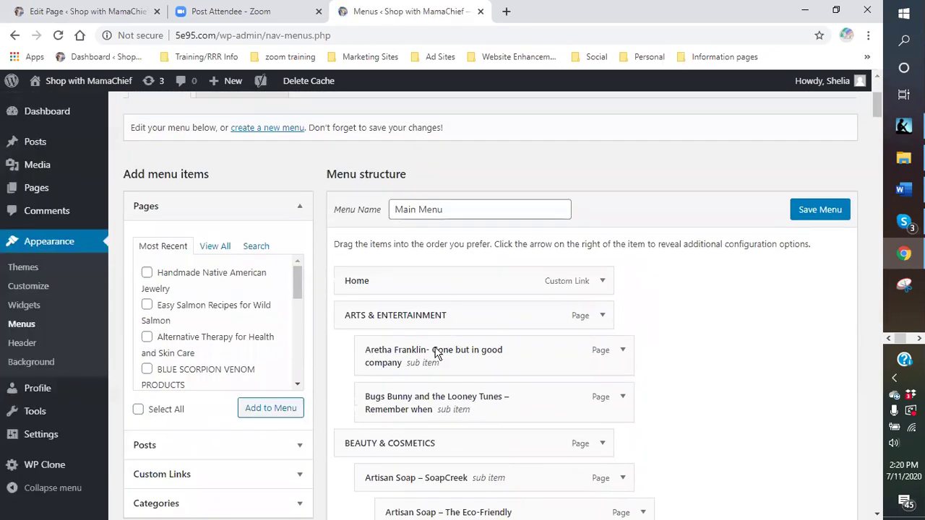
Step: Switch to the page being edited with the seafood order form and update it
scroll(436, 353, down, 1)
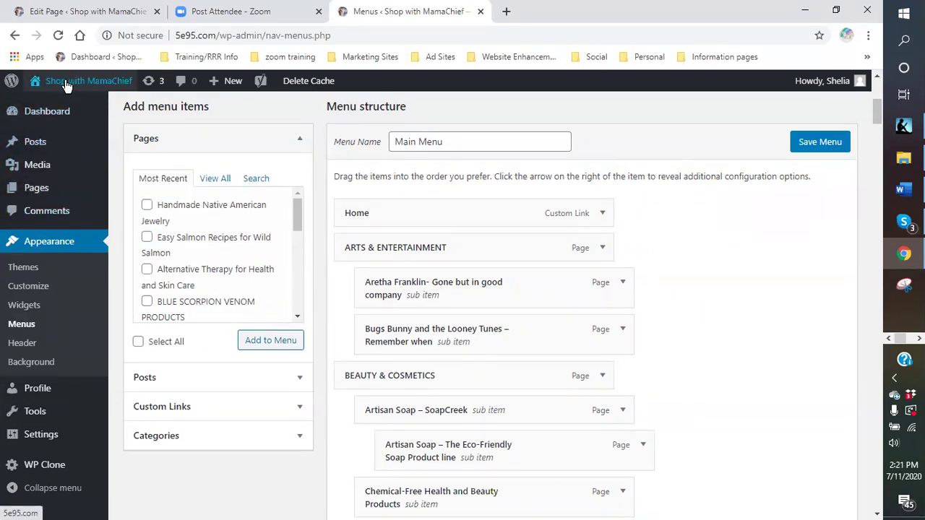
click(83, 13)
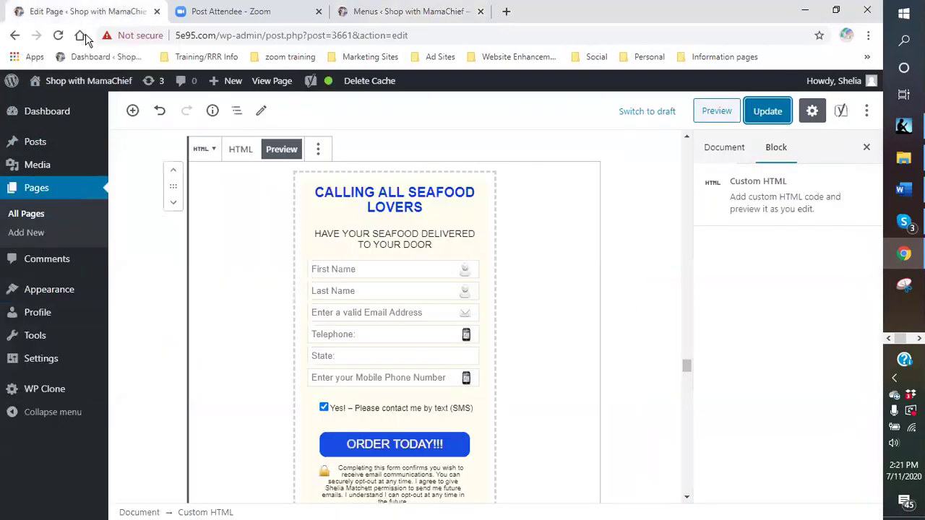
click(768, 110)
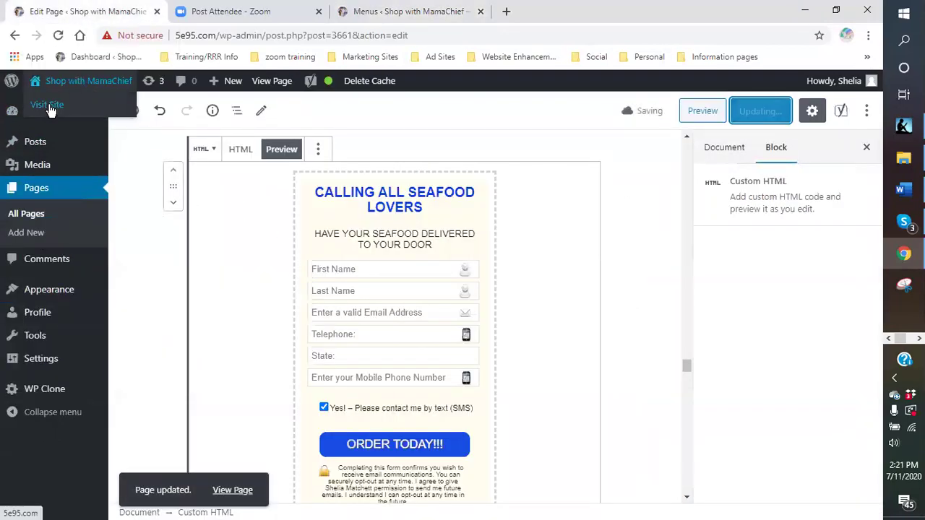
Step: Visit the live site and open the Arts & Entertainment page from its category navigation
click(48, 106)
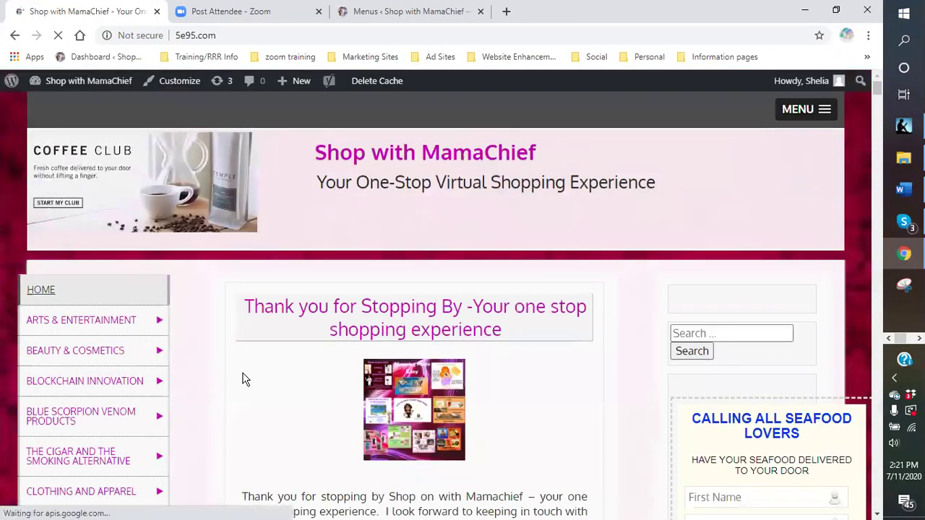
mouse_move(102, 324)
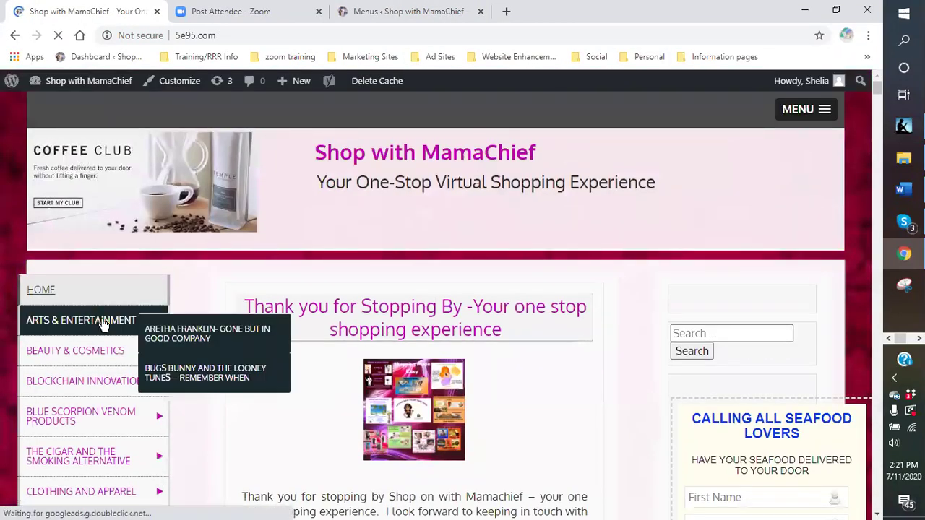
click(65, 326)
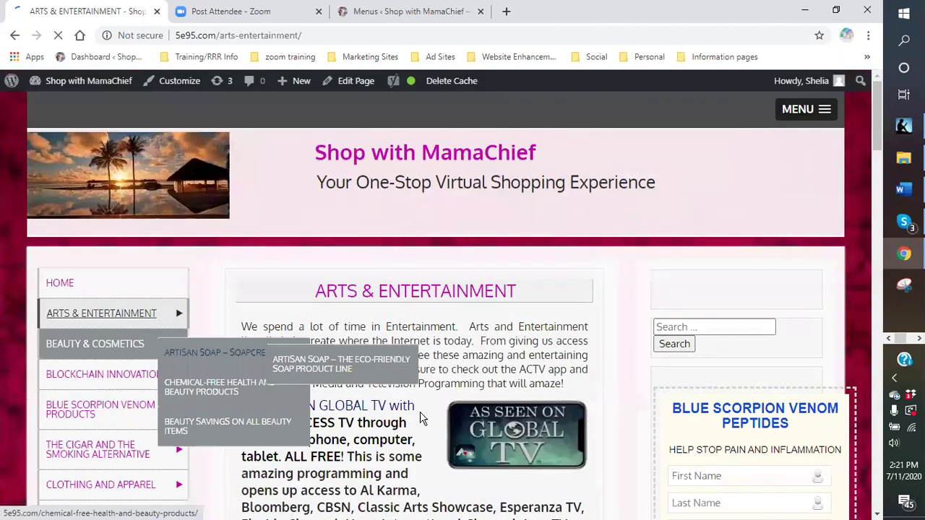
Step: Read through the Arts & Entertainment page from its introduction down to the author and posting details
scroll(388, 340, down, 2)
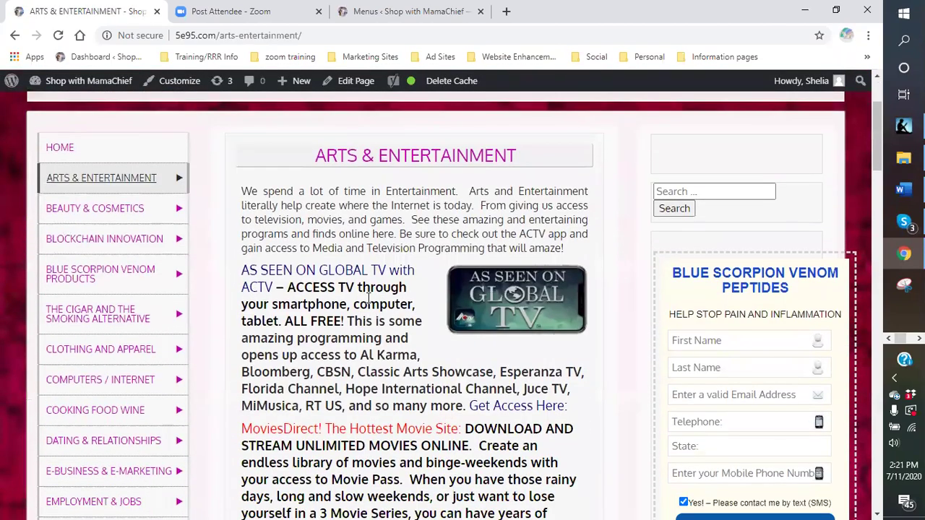
scroll(361, 321, down, 4)
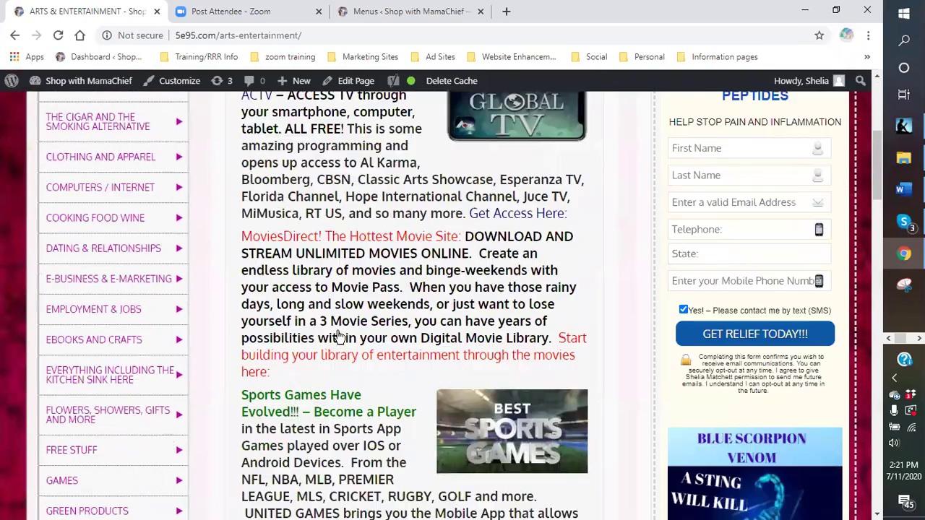
scroll(334, 340, down, 4)
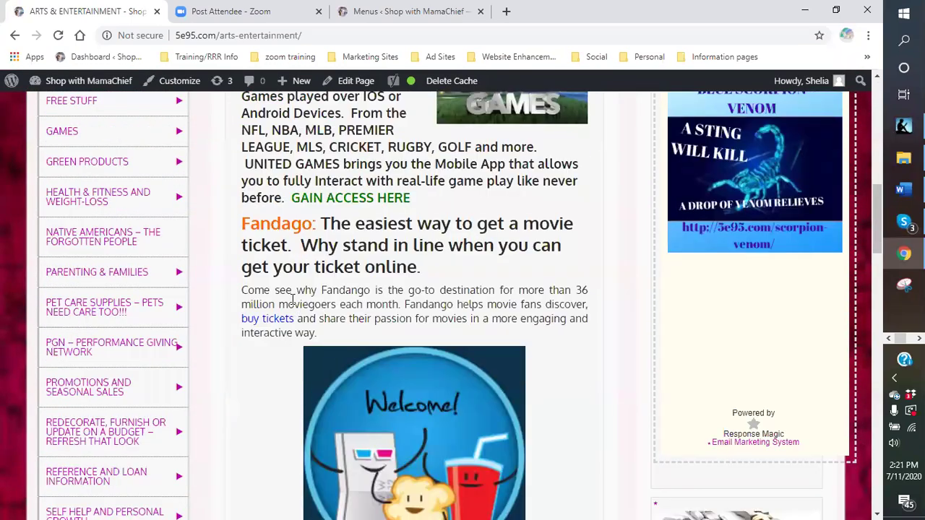
scroll(289, 304, down, 9)
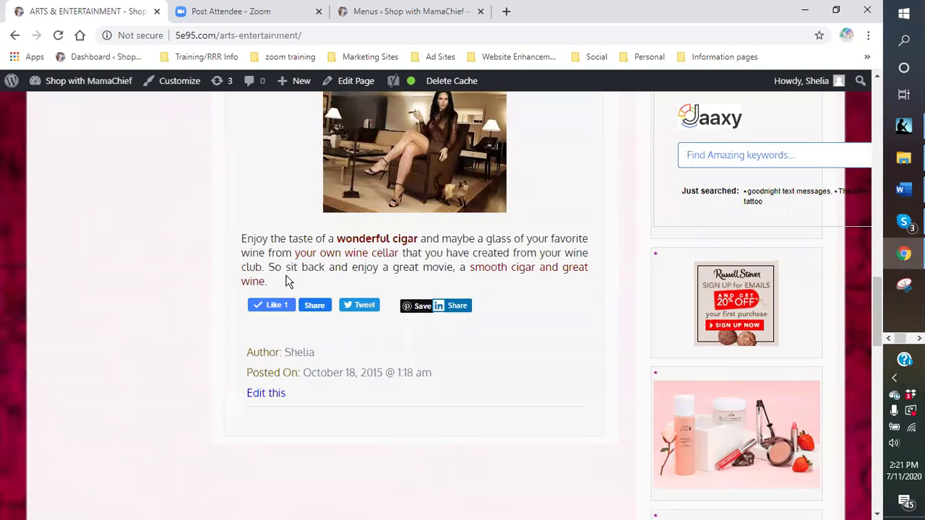
scroll(281, 289, up, 9)
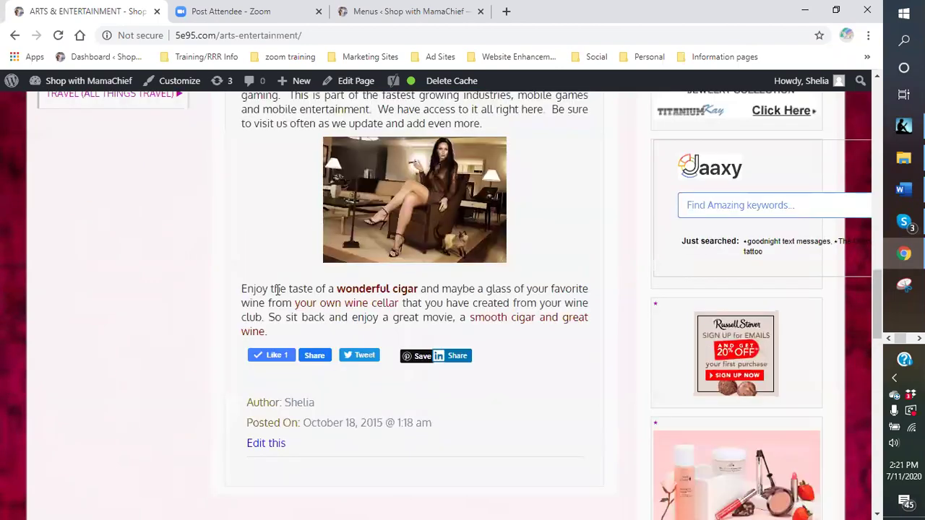
scroll(277, 289, up, 2)
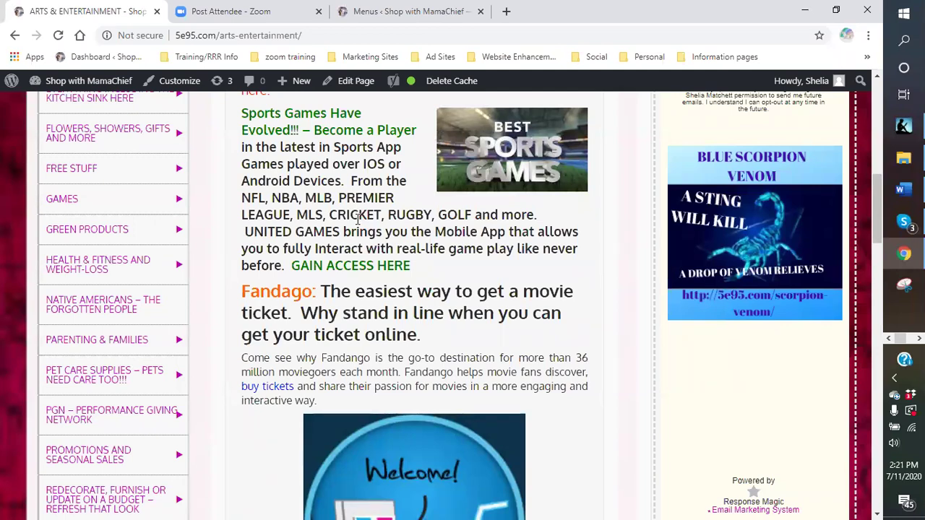
scroll(358, 221, up, 4)
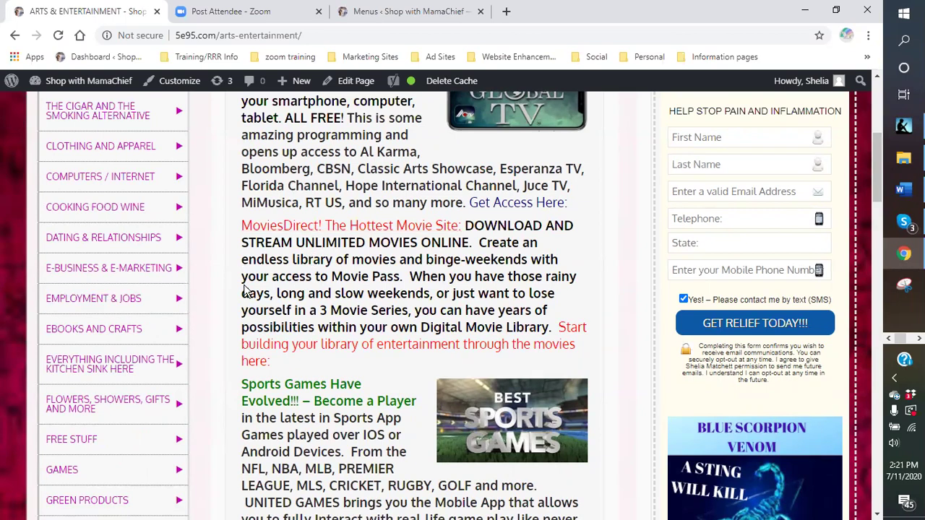
Step: Review the movie, sports games and cigar and wine promotions on the page, and dismiss the news notification
scroll(335, 277, down, 4)
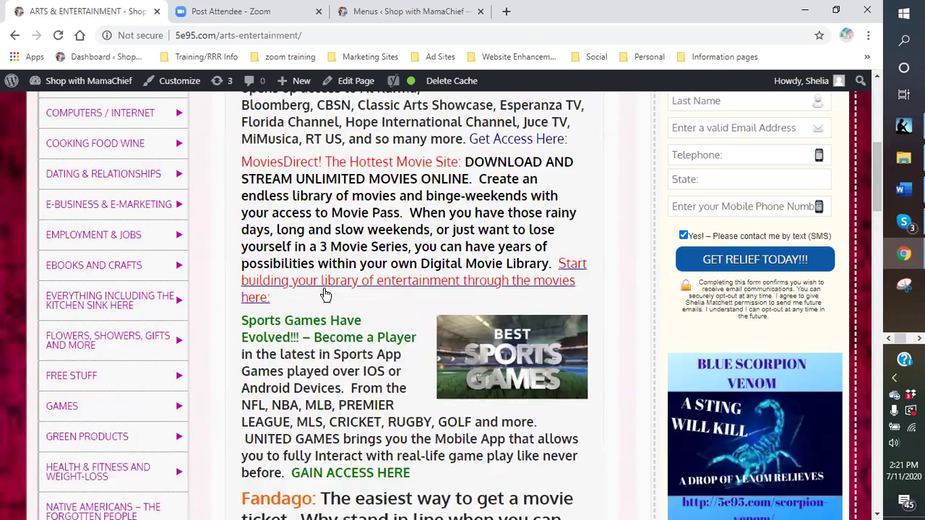
scroll(320, 386, down, 4)
scroll(316, 388, down, 4)
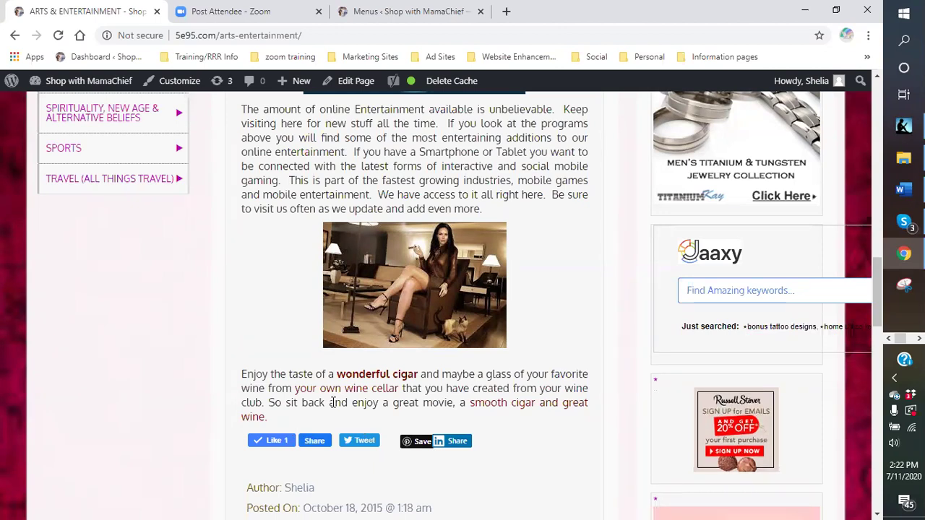
scroll(309, 214, down, 1)
scroll(306, 223, up, 4)
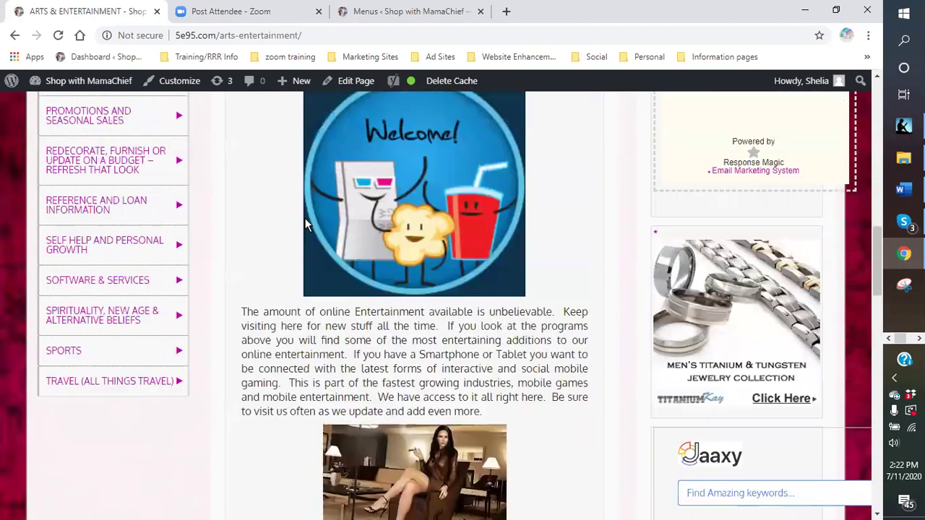
scroll(305, 219, up, 6)
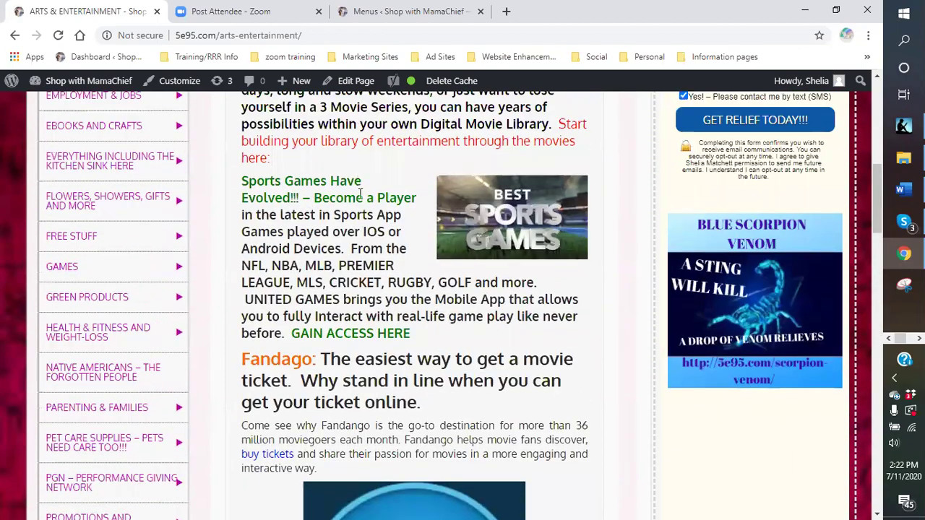
scroll(360, 195, up, 4)
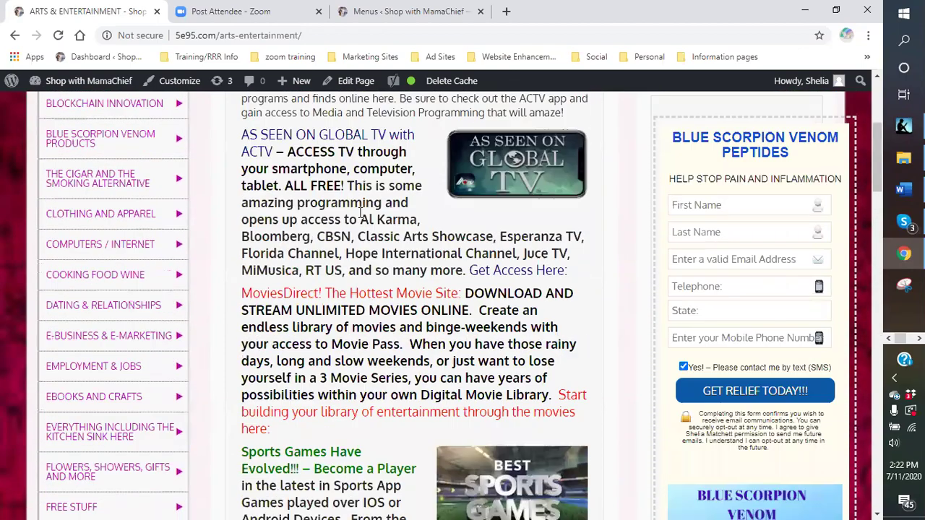
scroll(368, 217, up, 4)
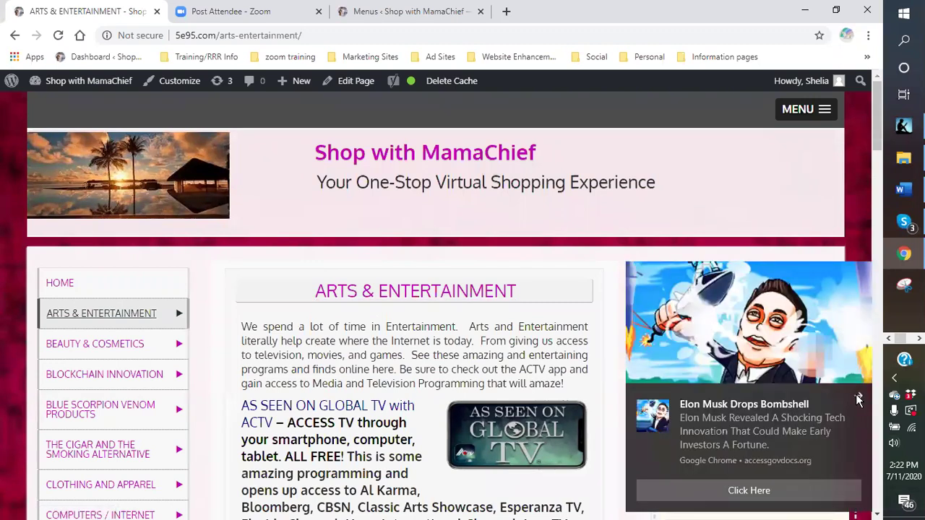
click(859, 398)
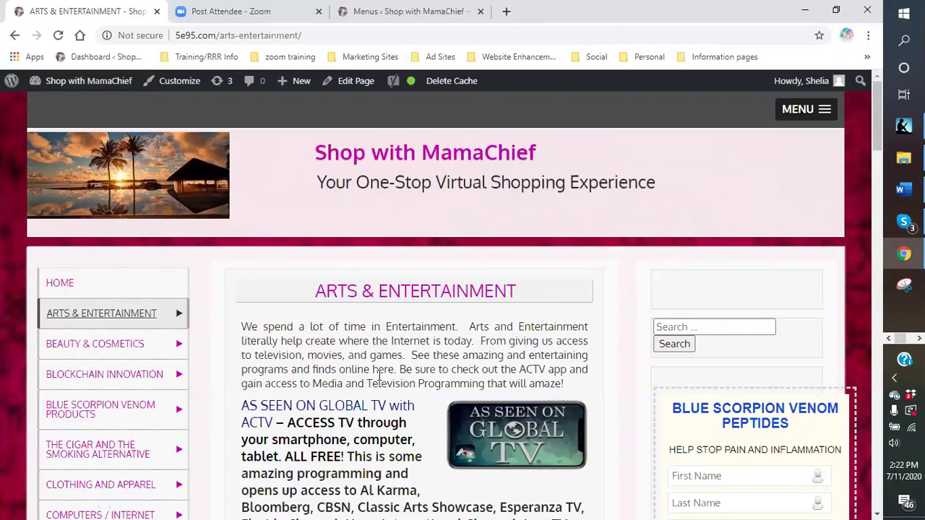
Step: Compare the site's category navigation and its sub items with the links in the page text, from MoviesDirect to the wine cellar
scroll(378, 374, down, 7)
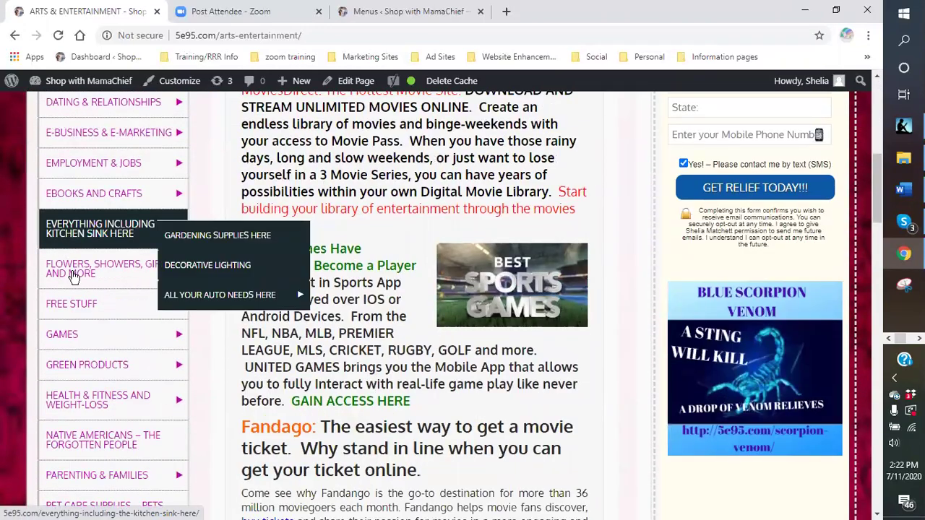
mouse_move(72, 278)
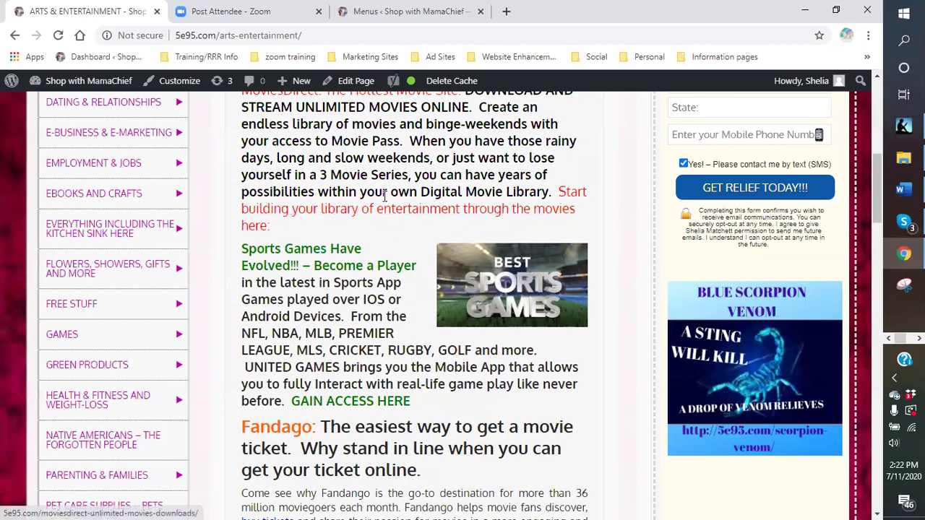
scroll(354, 192, up, 2)
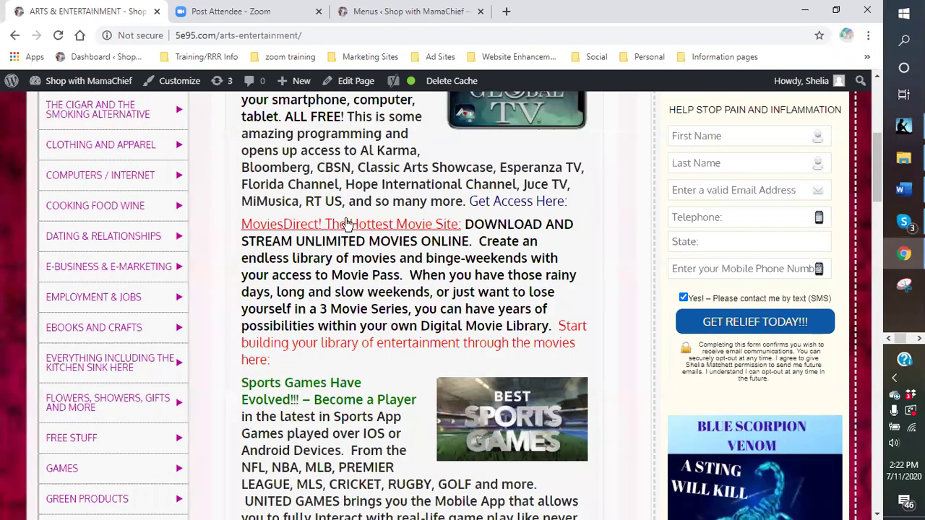
scroll(344, 234, down, 7)
scroll(345, 234, down, 5)
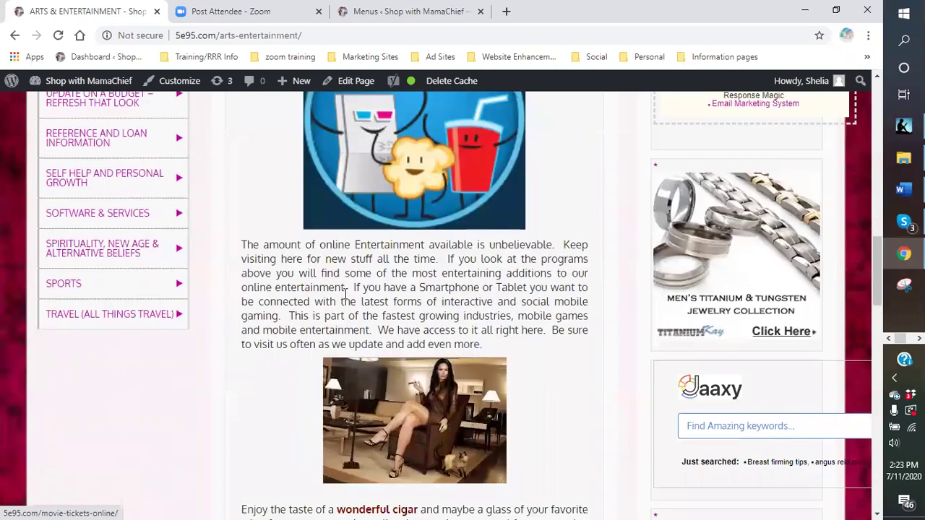
scroll(347, 290, down, 4)
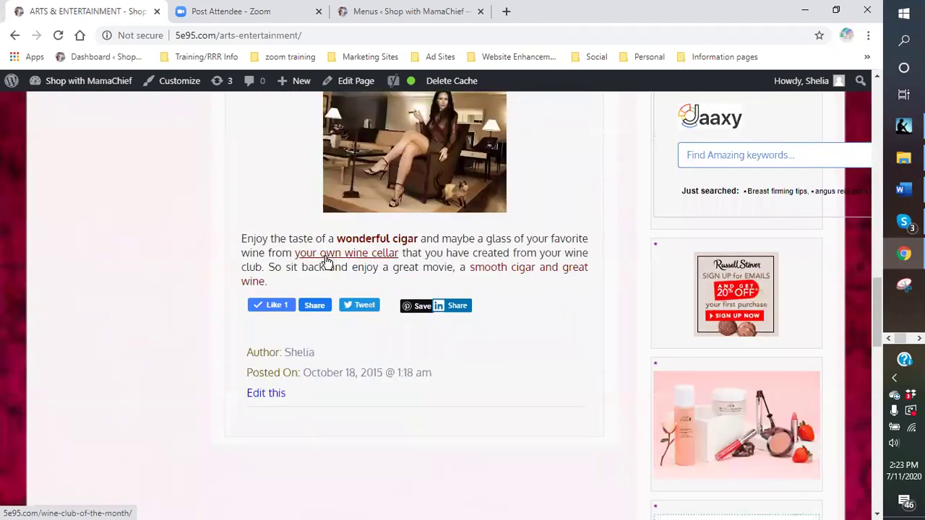
scroll(302, 266, up, 2)
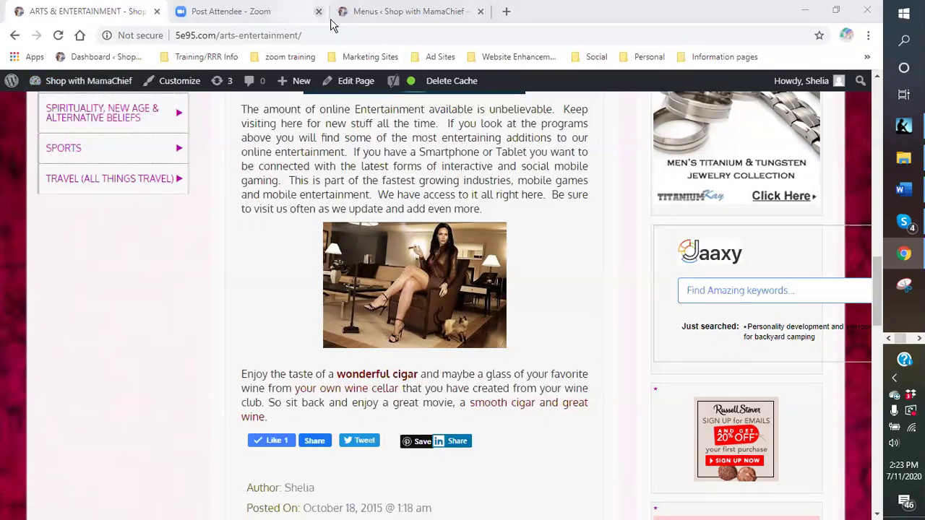
Step: Return to the Menus editor and move Artisan Soap – The Eco-Friendly Soap Product line out one level, directly under BEAUTY & COSMETICS
click(359, 12)
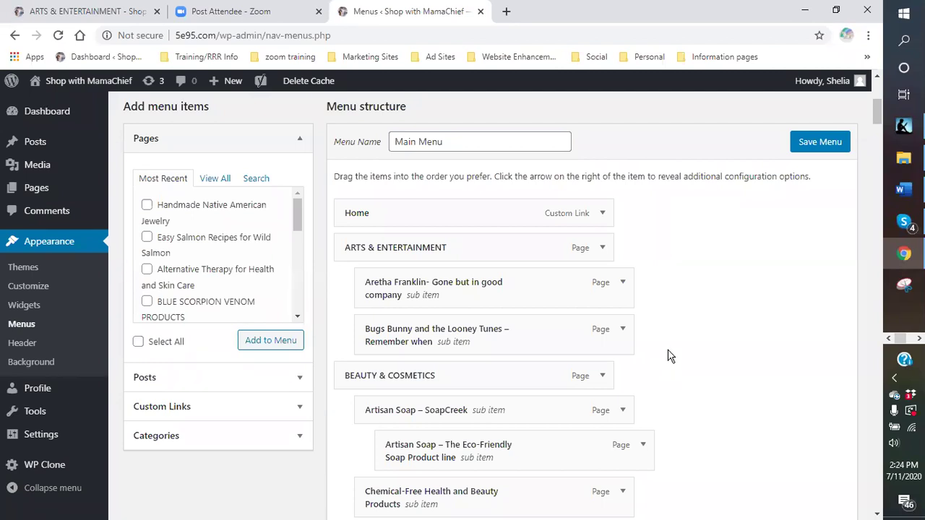
scroll(666, 355, down, 2)
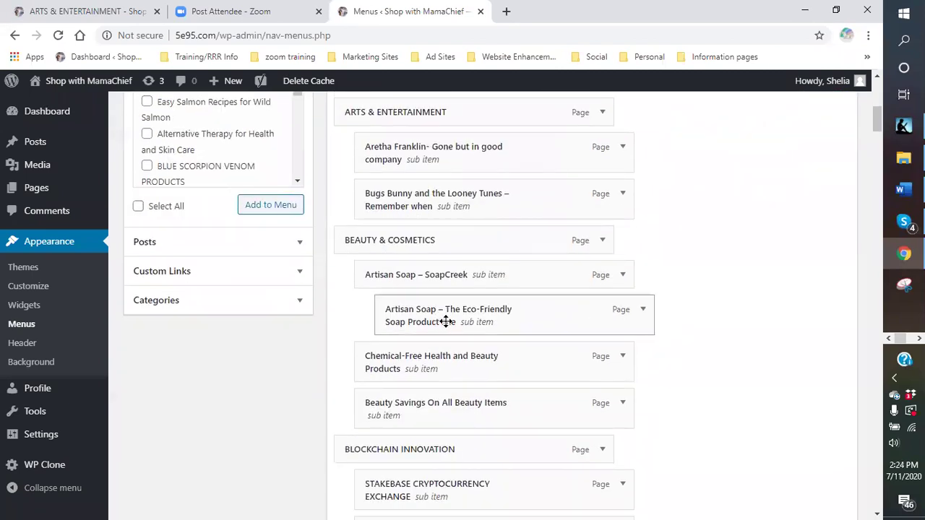
drag(437, 314, 416, 312)
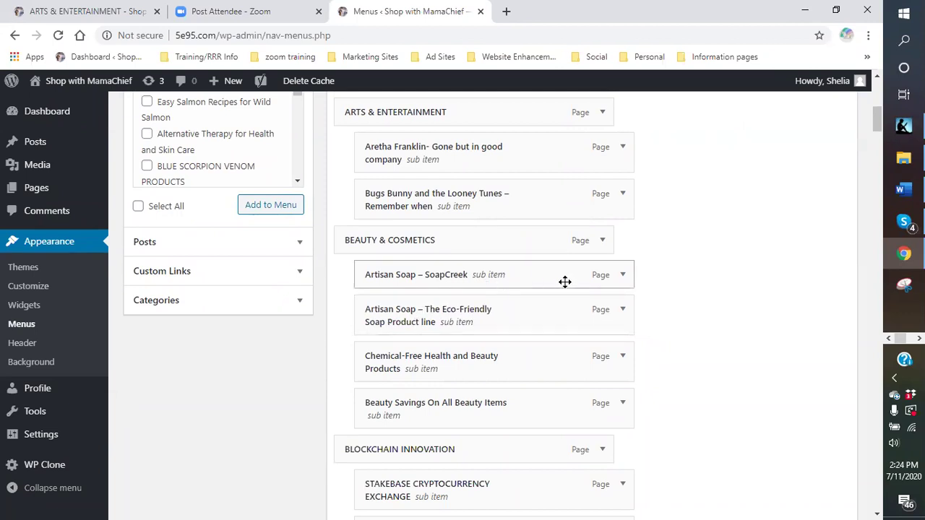
Step: Remove Artisan Soap – SoapCreek and Artisan Soap – The Eco-Friendly Soap Product line from the BEAUTY & COSMETICS section
click(623, 276)
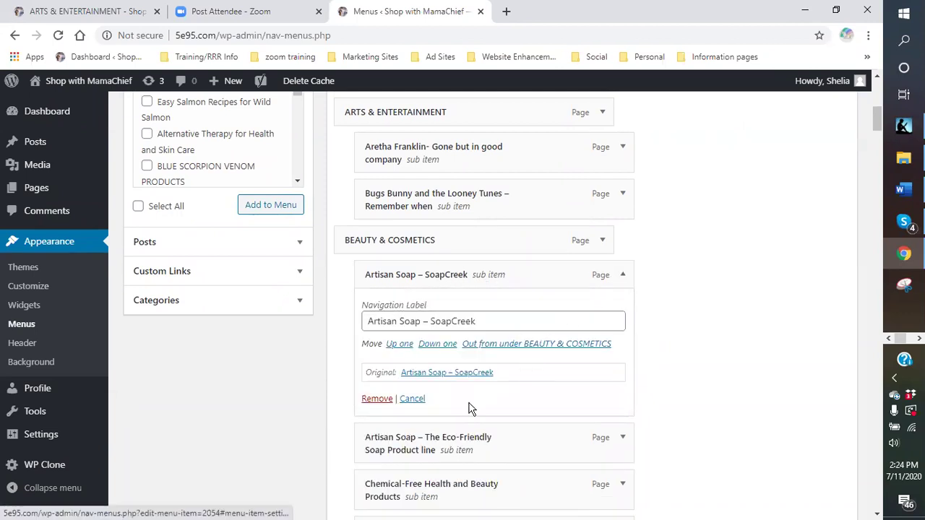
click(377, 400)
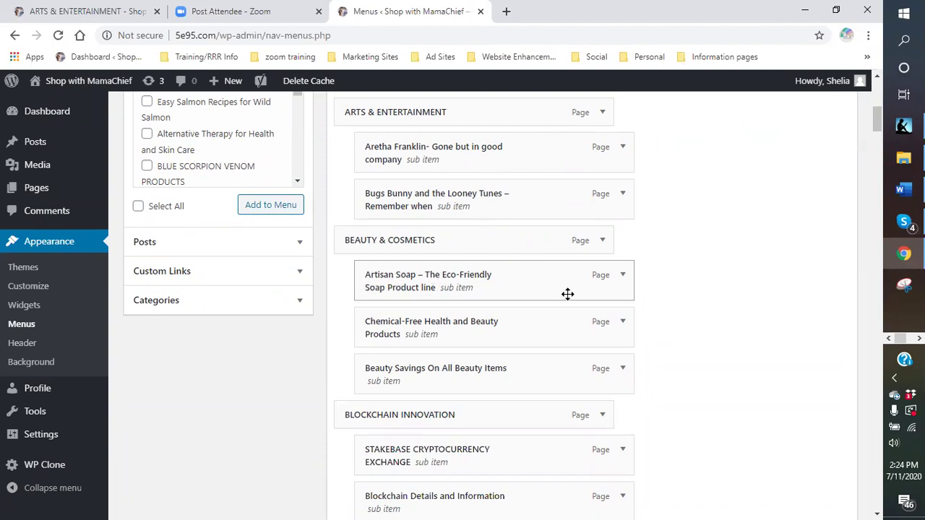
click(628, 279)
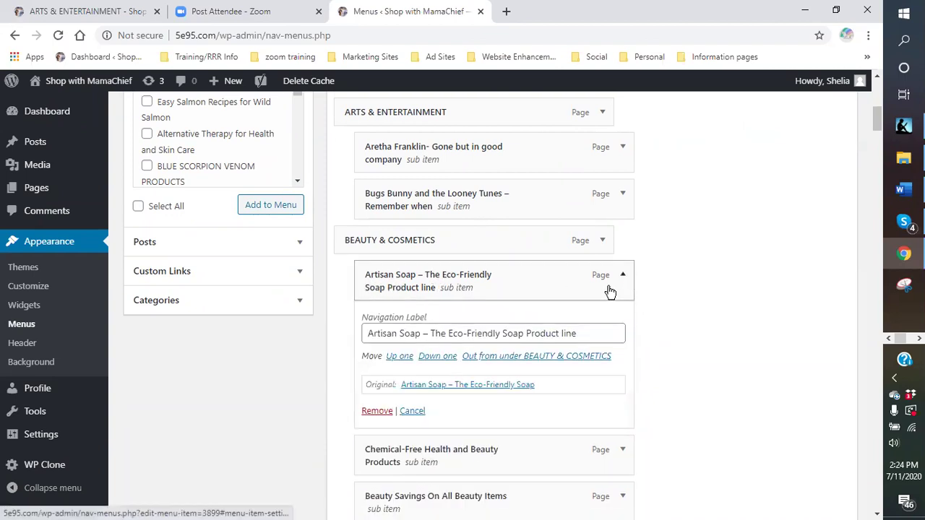
click(377, 411)
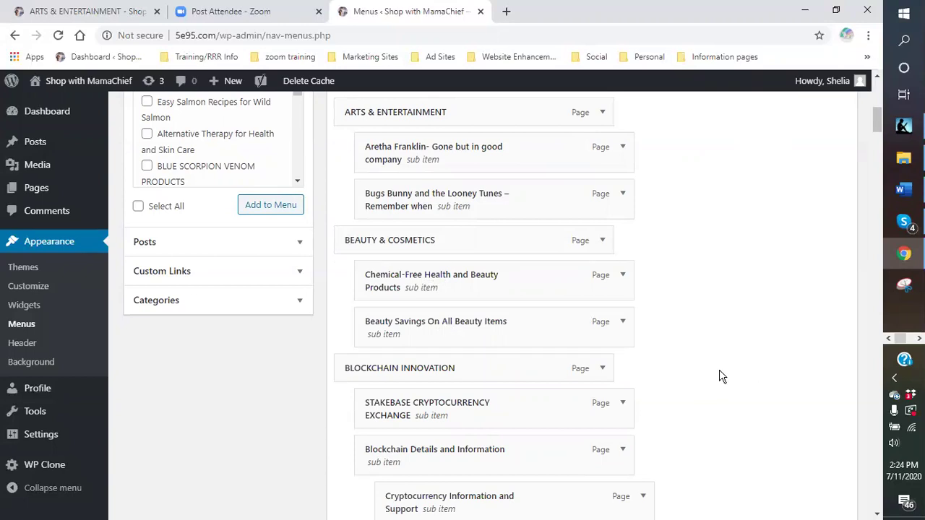
Step: Remove OMINEX the Blockchain Wallet and Compliant Token Solution from the BLOCKCHAIN INNOVATION section
scroll(719, 376, down, 3)
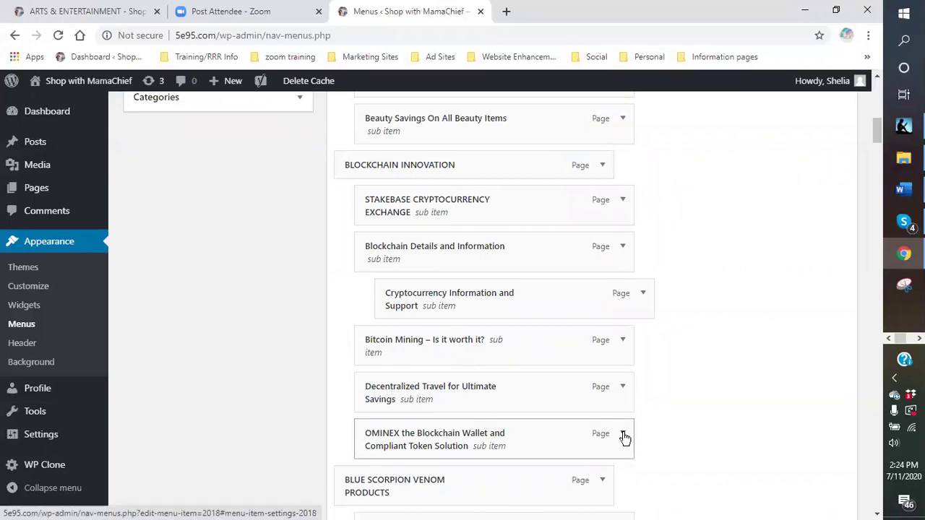
scroll(642, 398, down, 2)
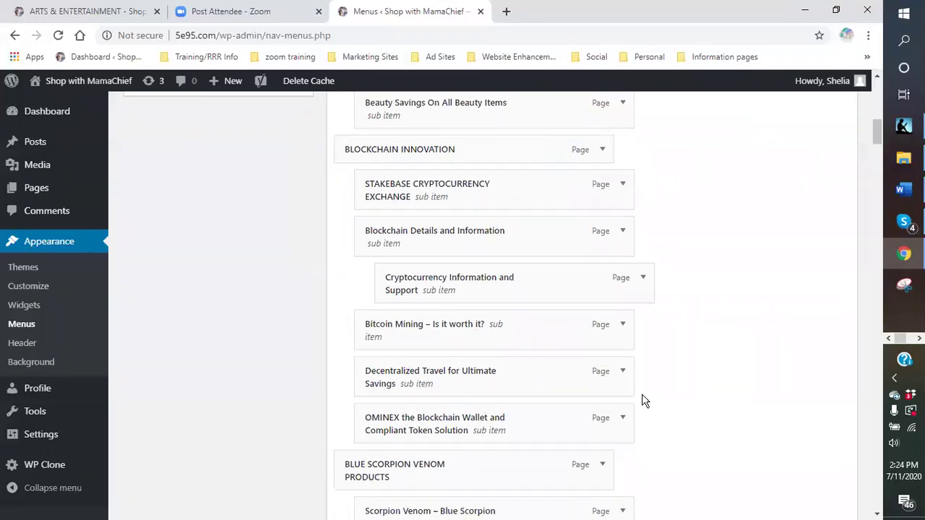
click(620, 302)
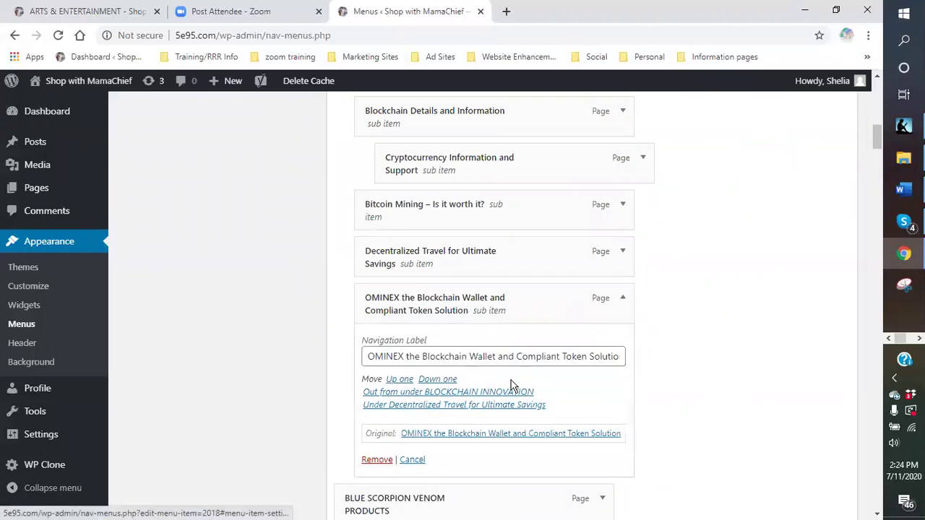
click(376, 461)
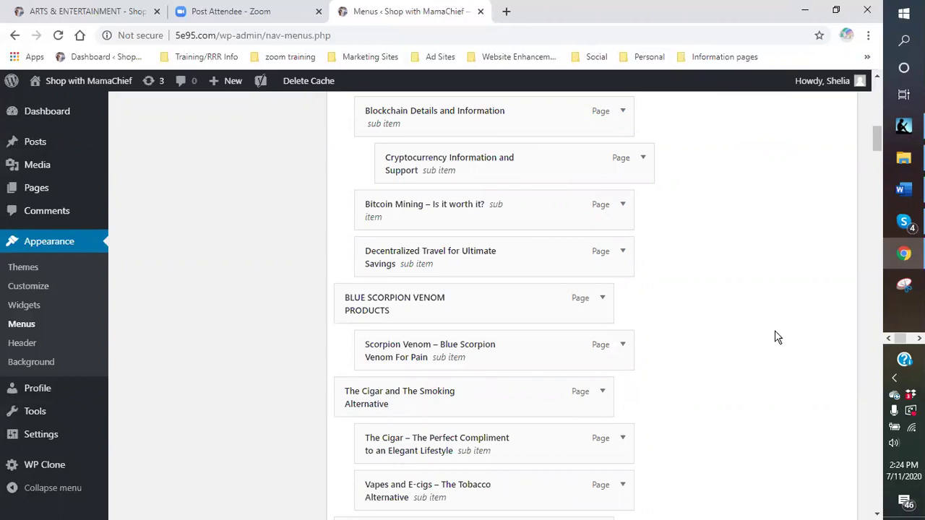
Step: Remove the custom links Plus size fashion and Discounted Plus-Sized Fashions from under Plus-sized fashions and trends
scroll(777, 338, down, 5)
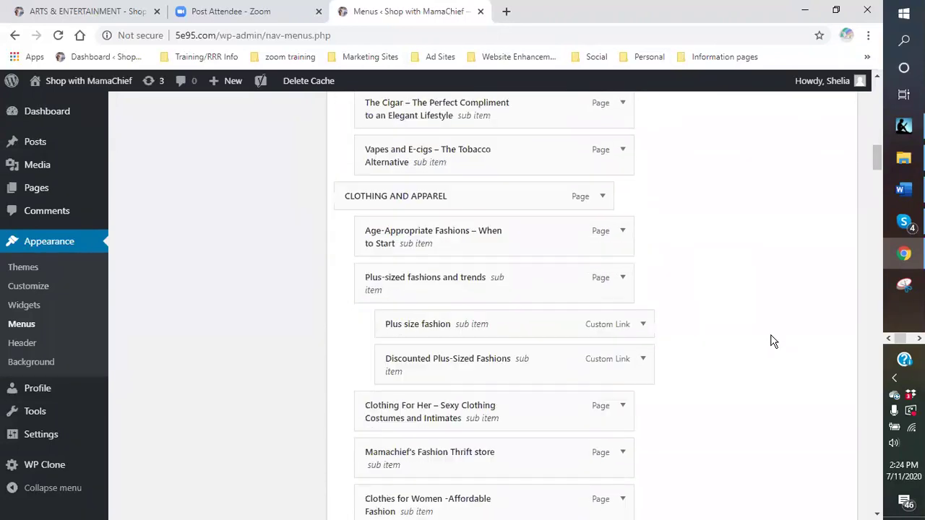
click(642, 323)
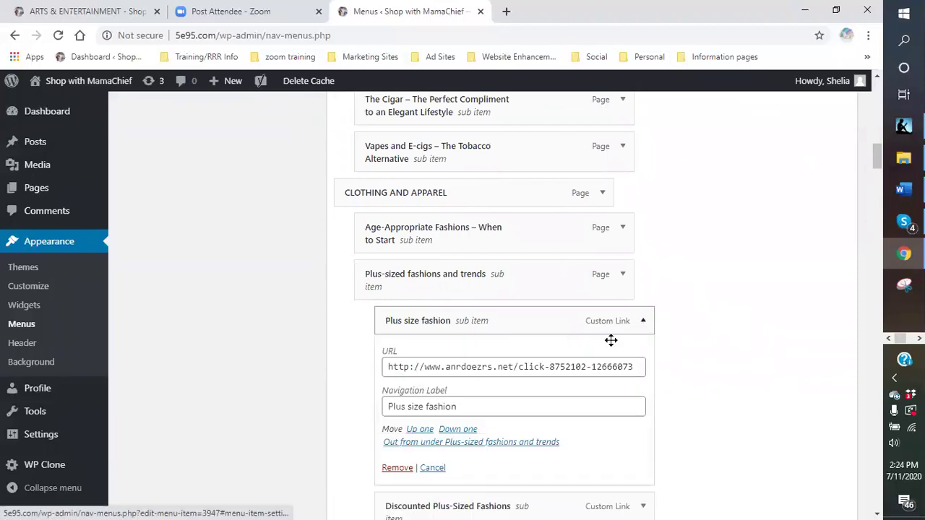
click(397, 468)
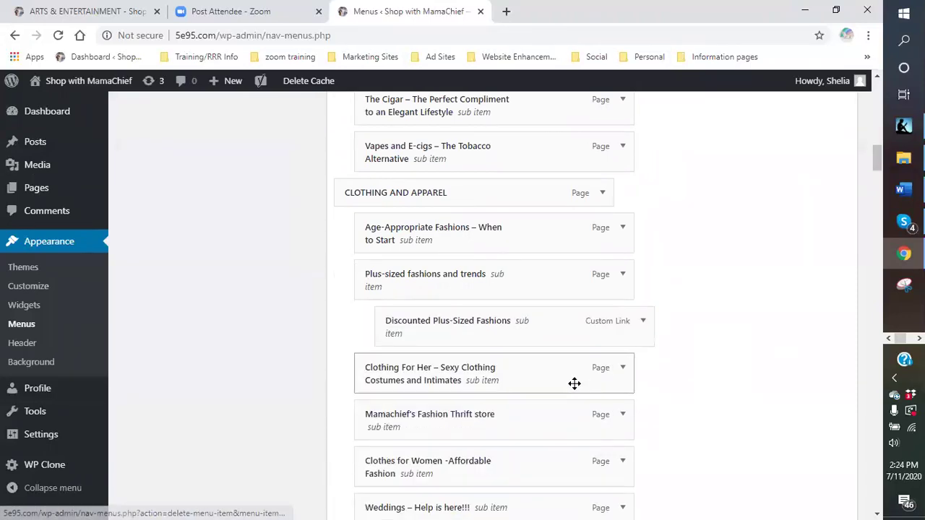
click(644, 322)
click(397, 480)
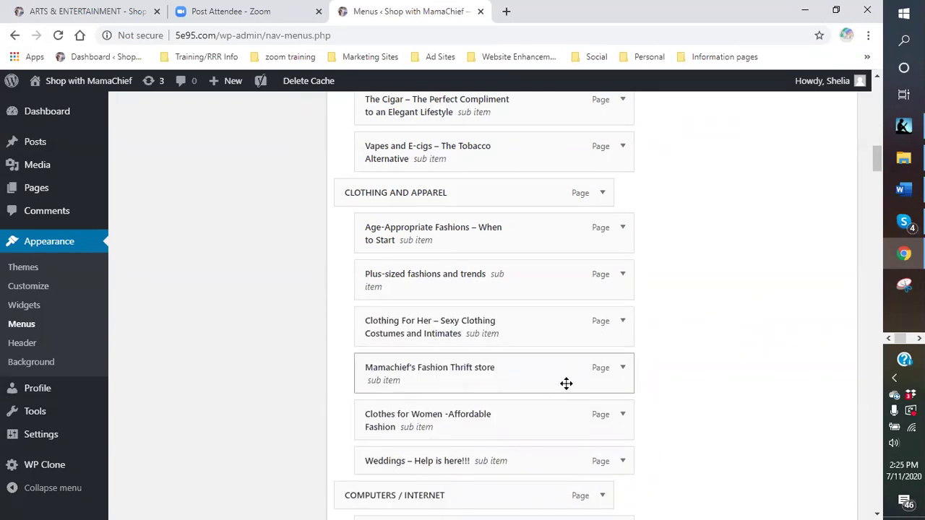
Step: Remove Clothing For Her – Sexy Clothing Costumes and Intimates from the CLOTHING AND APPAREL section
scroll(549, 386, down, 1)
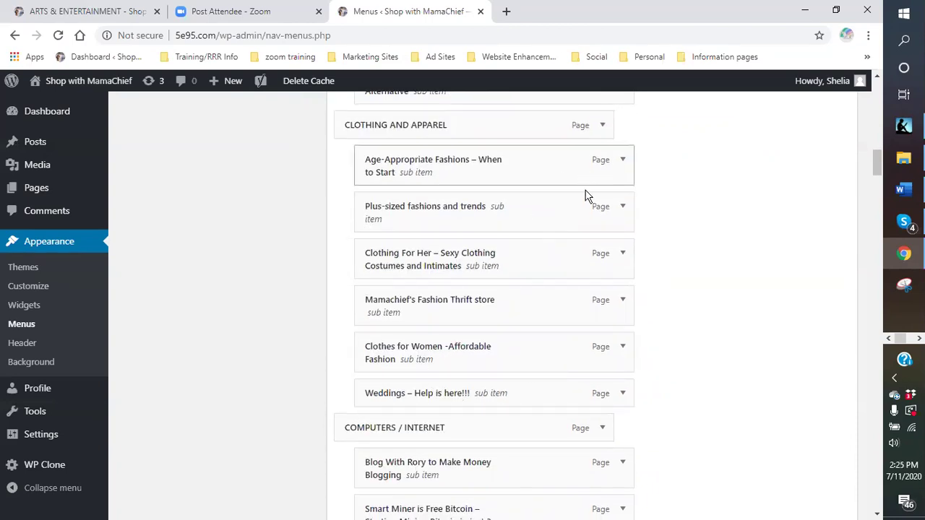
click(622, 257)
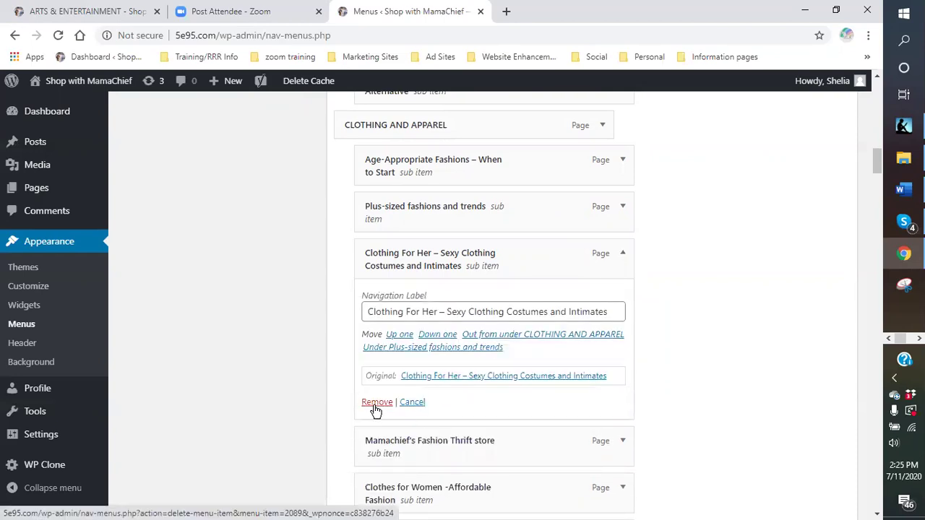
click(374, 405)
Step: Remove Germany Wine Club of the Month and Canadian Wine Club Business Opportunity from under Fine Wines Delivered To Your Door
scroll(757, 328, down, 3)
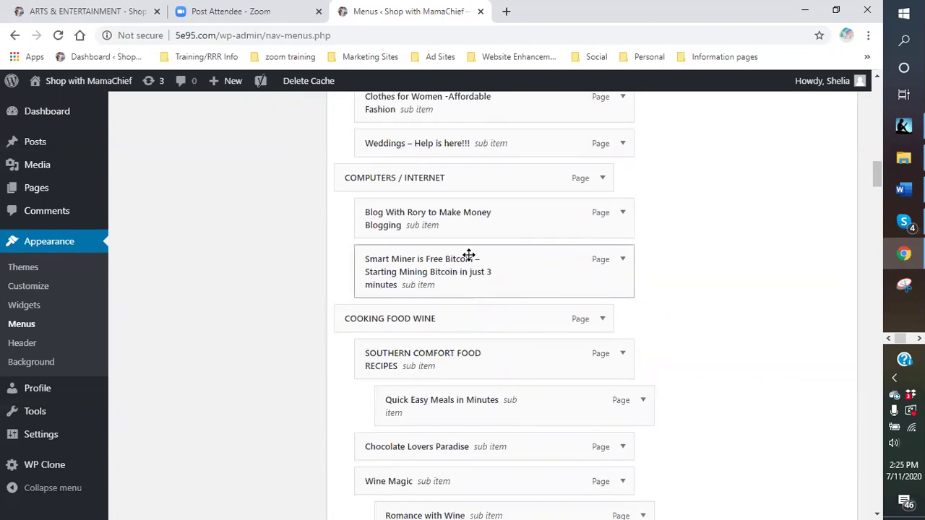
scroll(469, 260, down, 2)
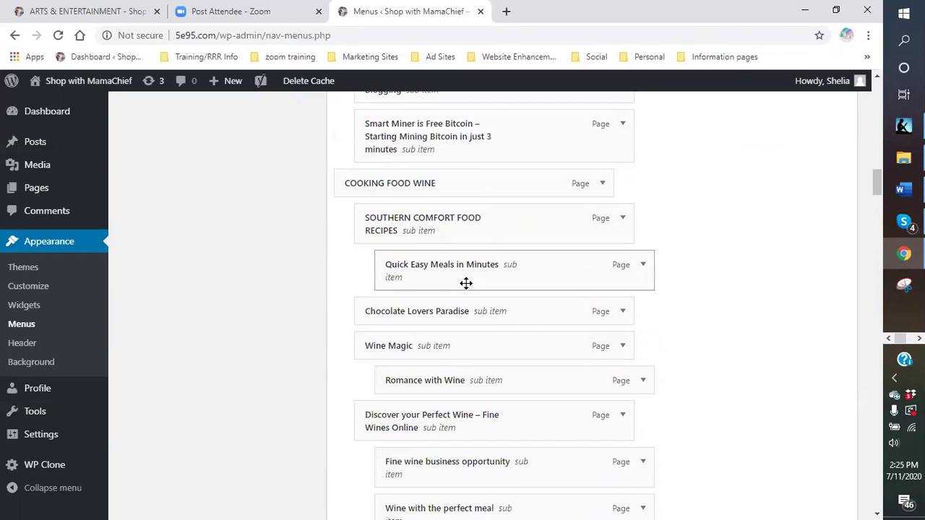
scroll(468, 300, down, 1)
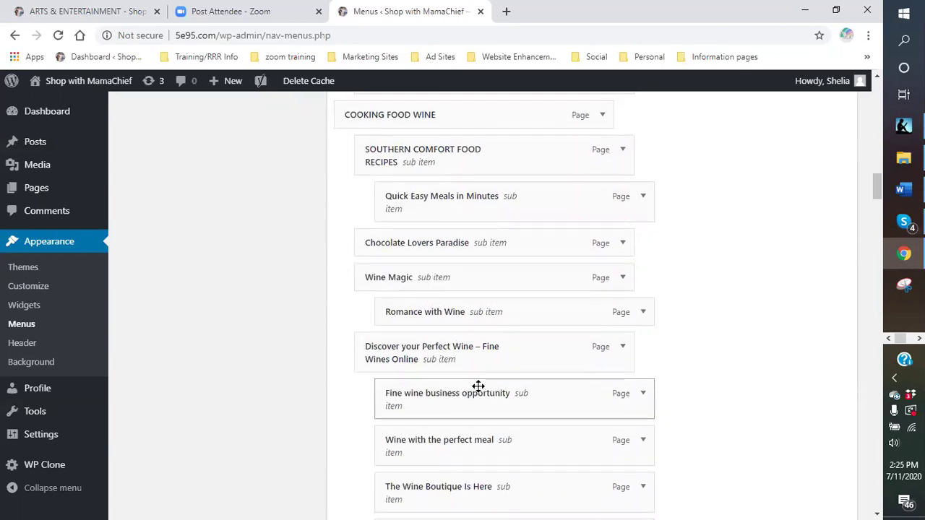
scroll(477, 386, down, 3)
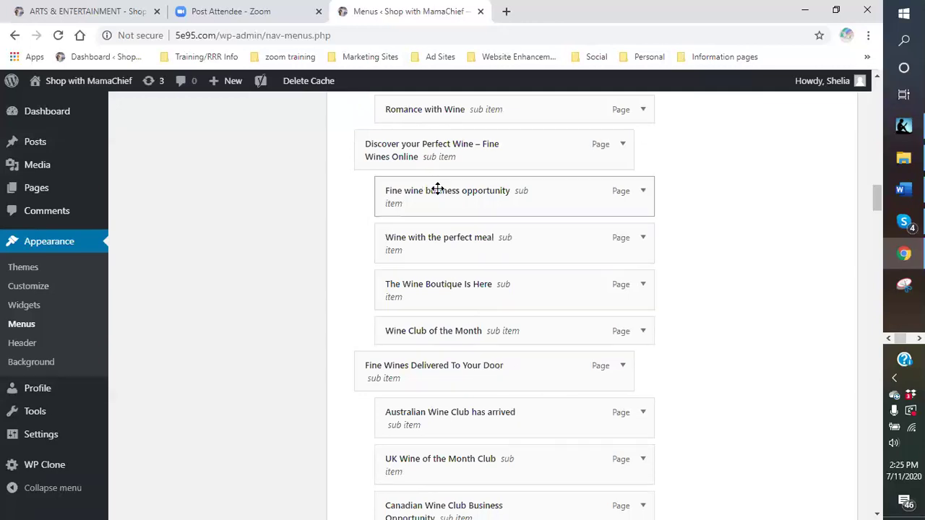
scroll(483, 297, down, 4)
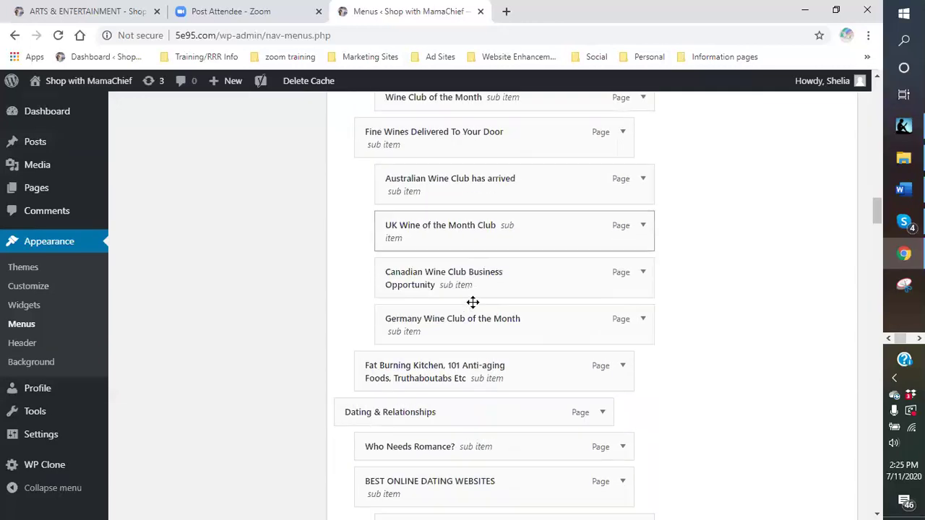
click(641, 282)
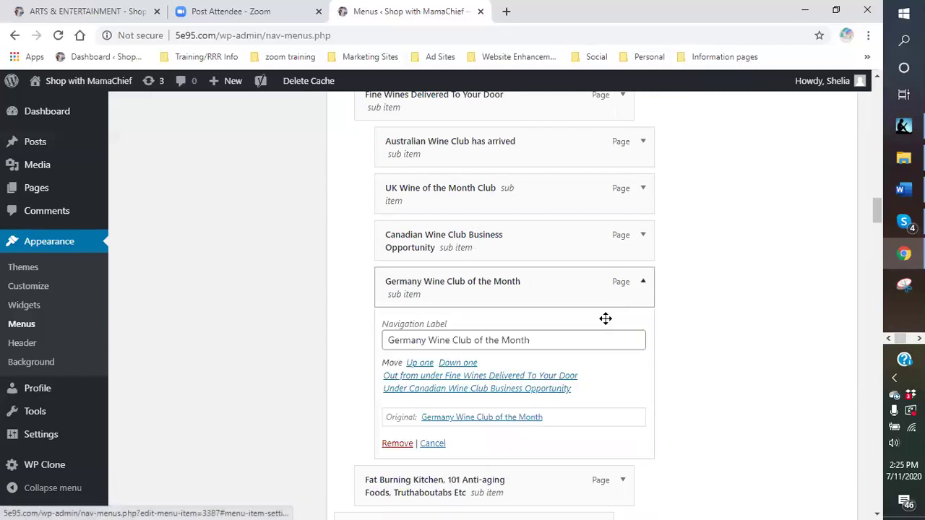
click(397, 442)
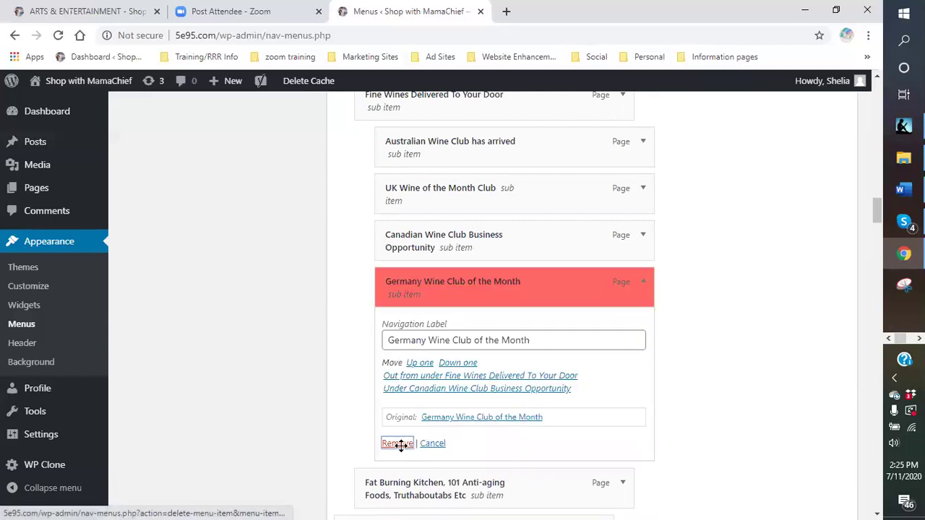
click(644, 236)
click(397, 397)
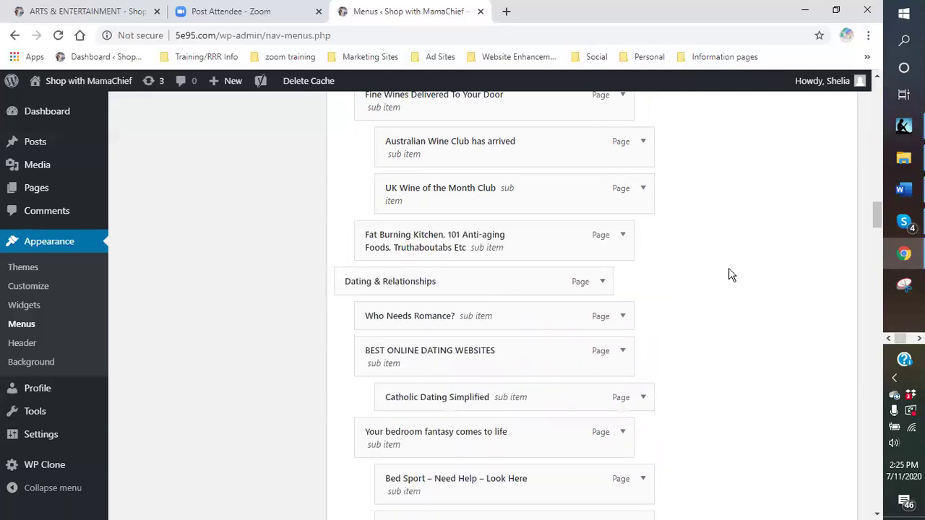
Step: Remove UK Wine of the Month Club and Australian Wine Club has arrived from under Fine Wines Delivered To Your Door
scroll(716, 278, up, 1)
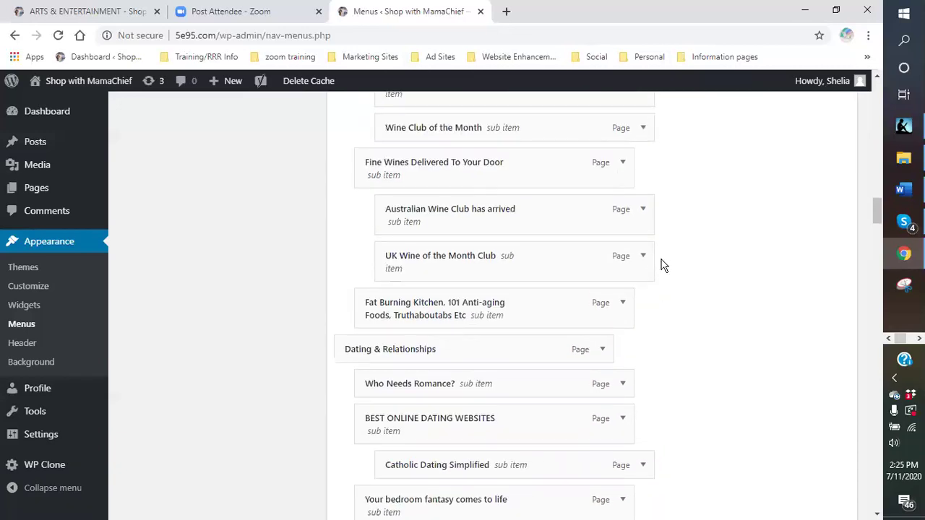
click(644, 258)
click(396, 418)
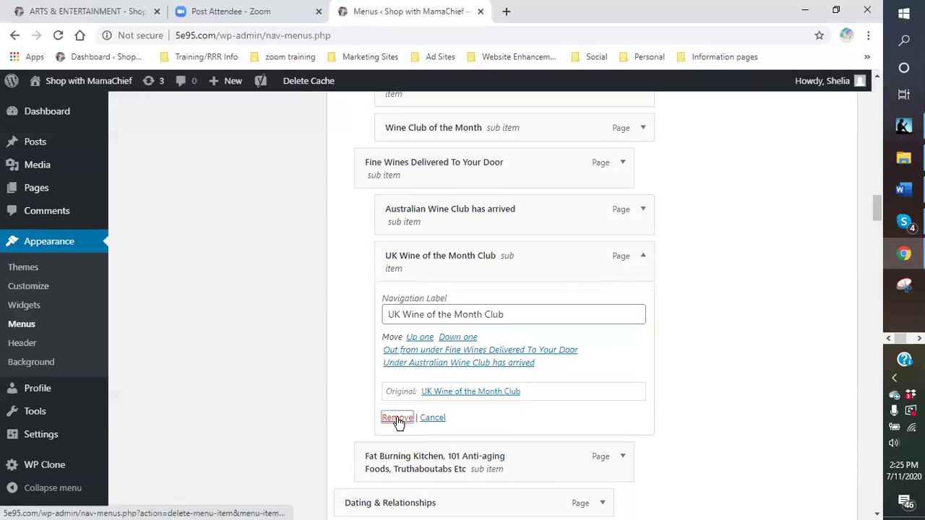
click(644, 211)
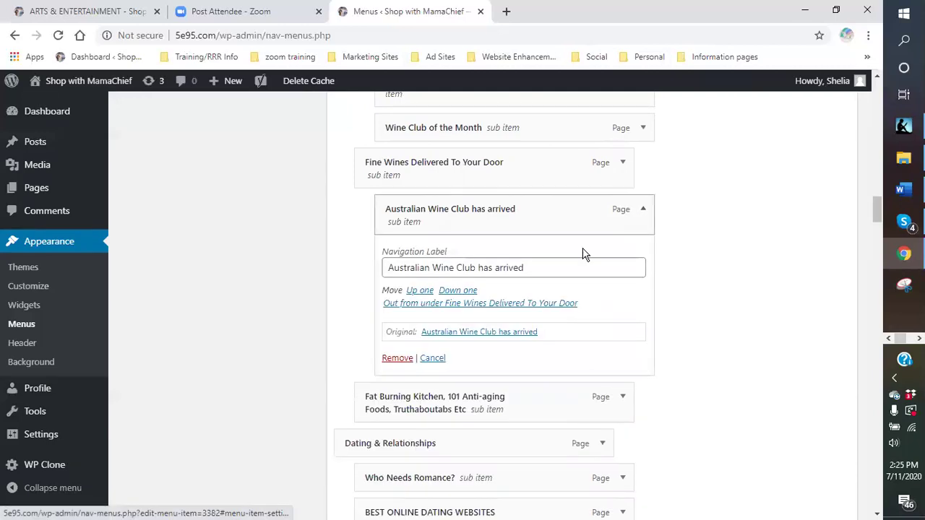
click(398, 359)
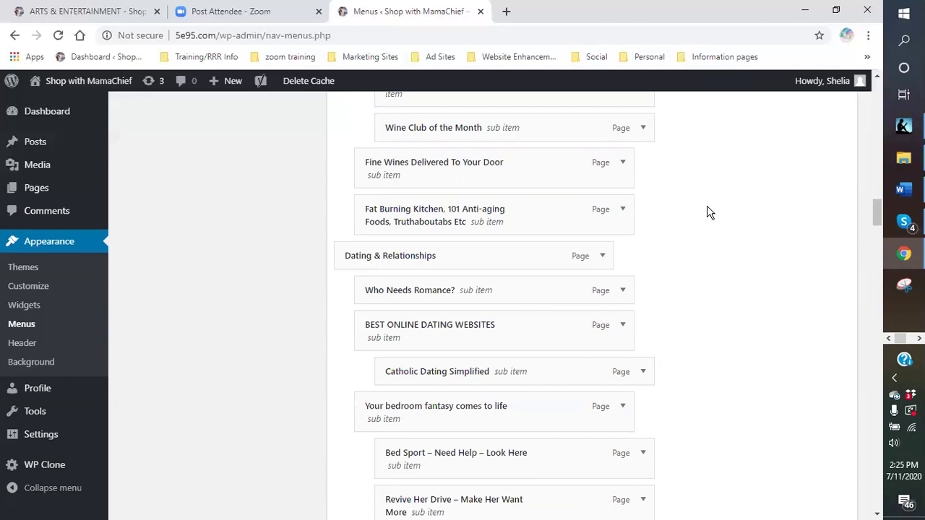
Step: Move Fine Wines Delivered To Your Door above Discover your Perfect Wine – Fine Wines Online and nest the latter, with its sub items, under it
scroll(641, 200, up, 2)
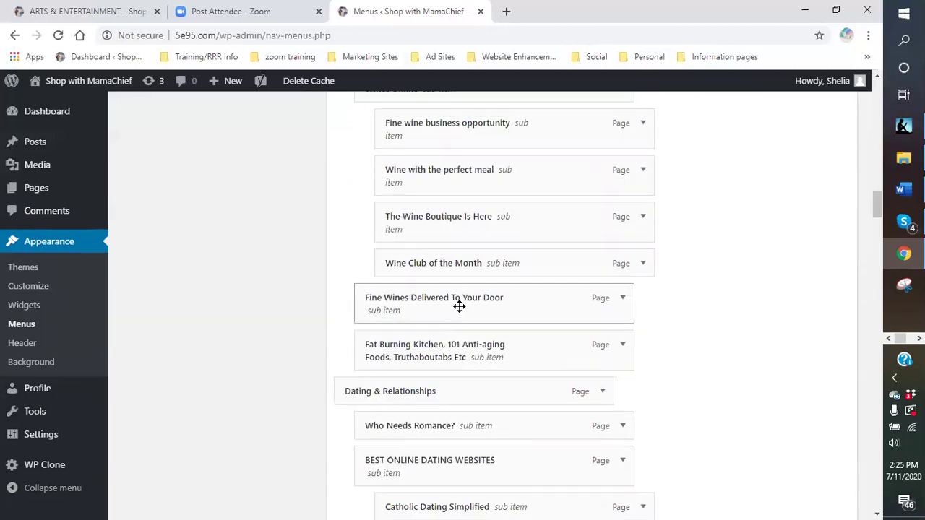
drag(460, 307, 445, 178)
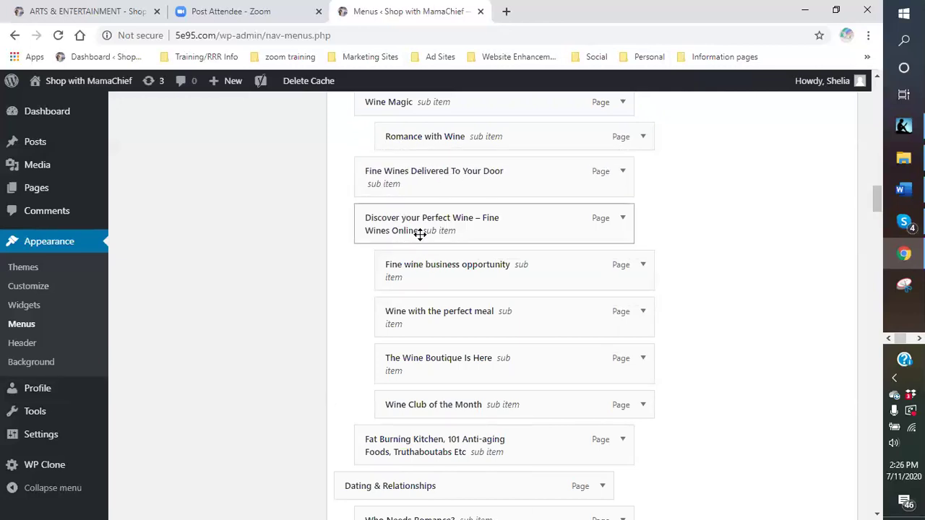
drag(421, 218, 482, 217)
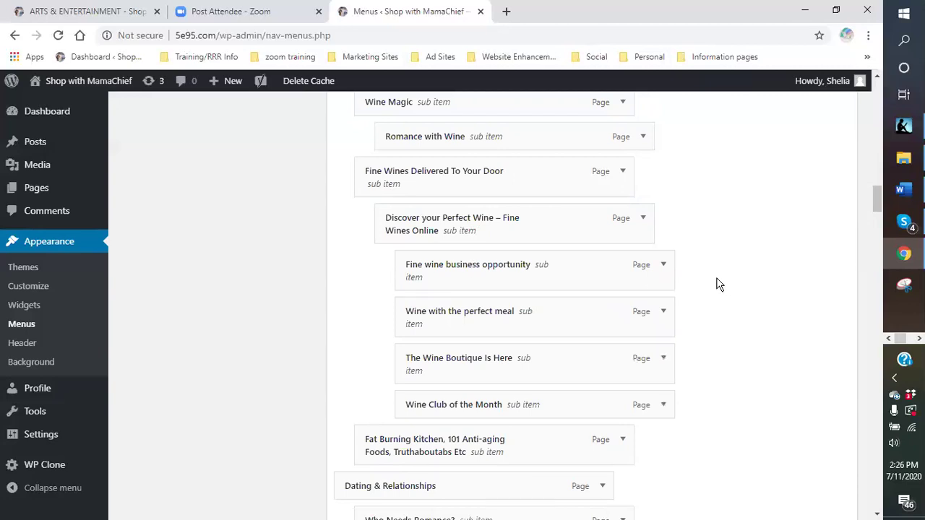
Step: Try moving Discover your Perfect Wine – Fine Wines Online and its sub items out one level and back in
drag(489, 266, 329, 268)
drag(438, 231, 408, 226)
drag(434, 262, 303, 266)
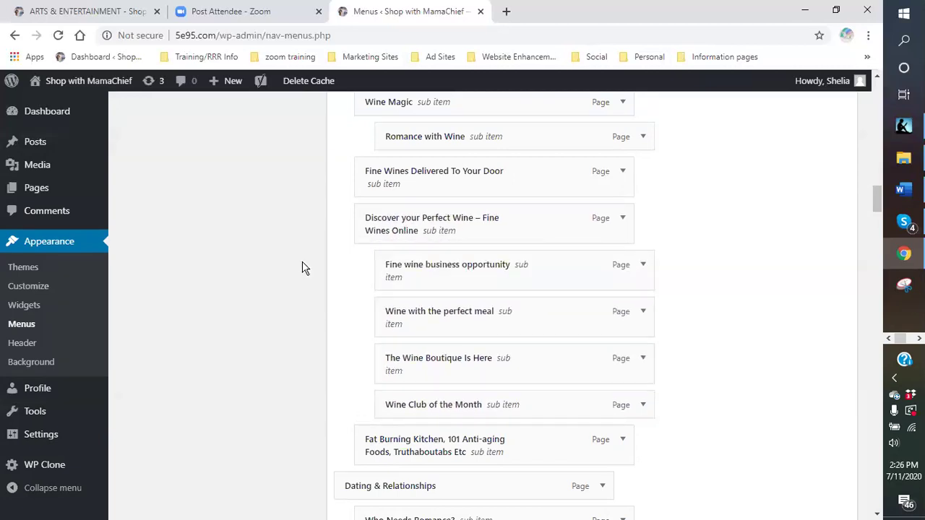
drag(496, 271, 330, 270)
drag(437, 308, 391, 304)
mouse_move(416, 238)
mouse_down()
mouse_move(413, 231)
mouse_move(443, 233)
mouse_move(417, 231)
mouse_move(440, 247)
mouse_move(477, 233)
mouse_move(453, 246)
mouse_move(405, 232)
mouse_up()
drag(456, 287, 347, 271)
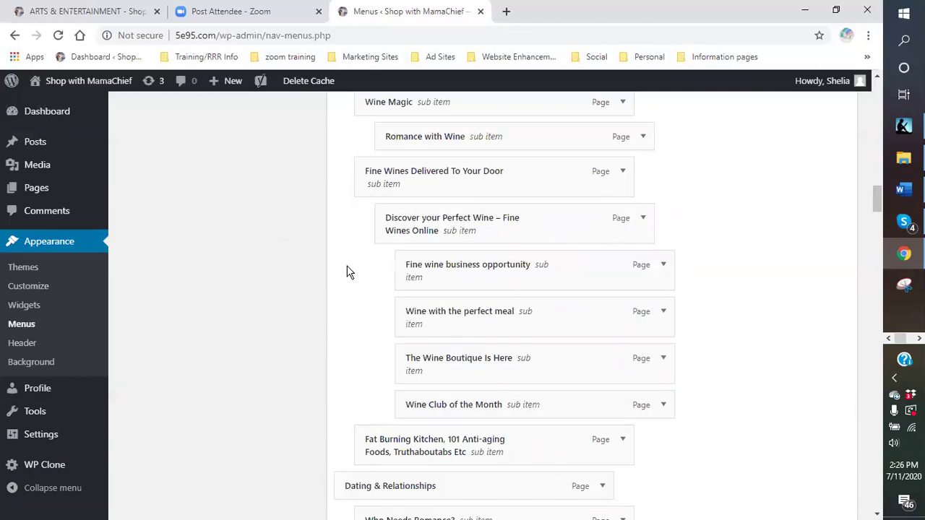
Step: Nest Wine with the perfect meal, The Wine Boutique Is Here and Wine Club of the Month each one level deeper, starting under Fine wine business opportunity
drag(448, 315, 362, 304)
drag(448, 354, 355, 351)
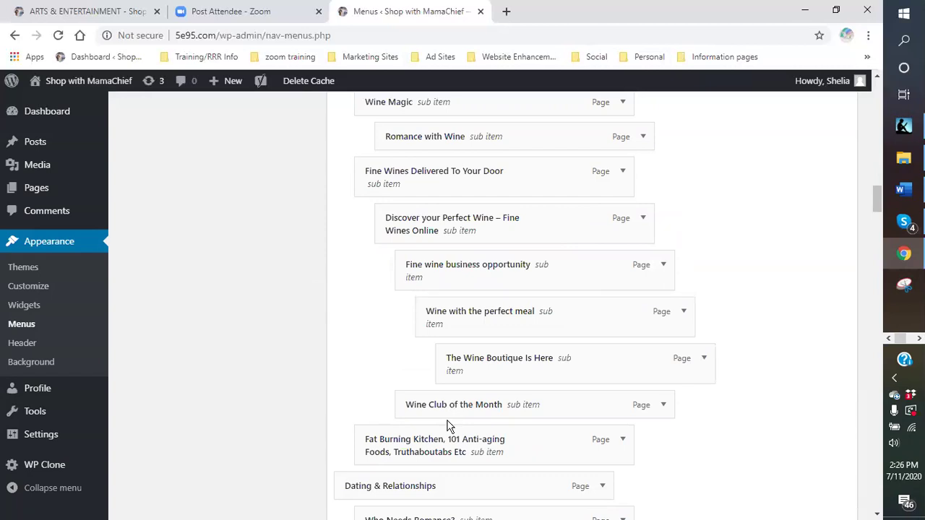
drag(448, 425, 343, 391)
drag(488, 398, 359, 393)
drag(473, 410, 344, 400)
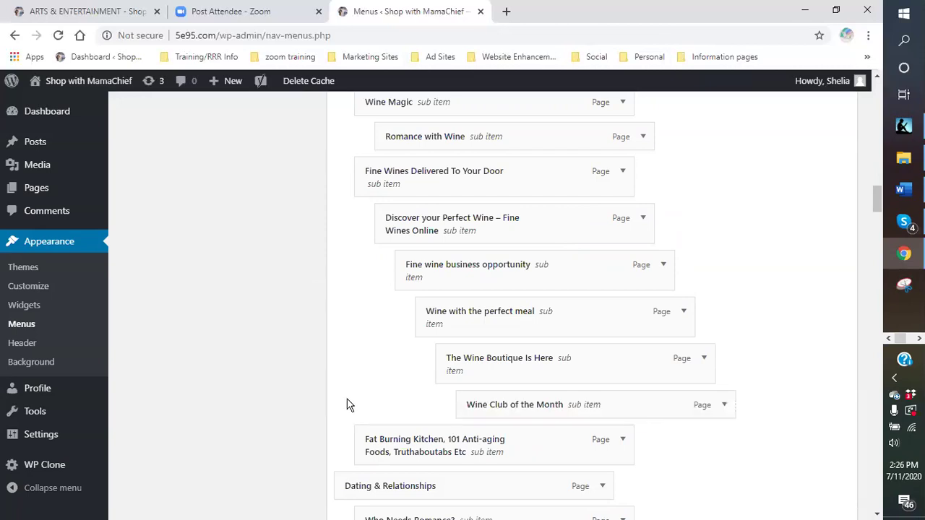
Step: Remove Fat Burning Kitchen, 101 Anti-aging Foods, Truthaboutabs Etc from the COOKING FOOD WINE section
click(622, 441)
scroll(455, 404, down, 3)
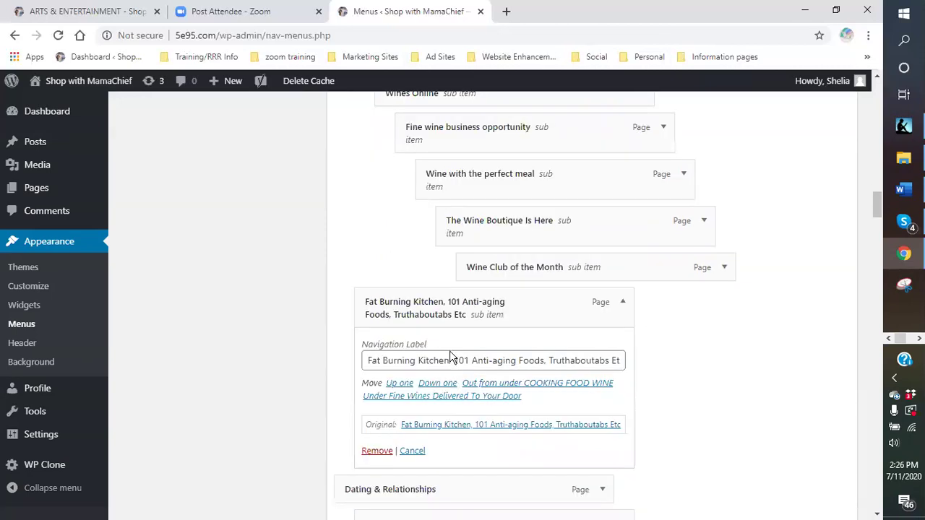
click(376, 385)
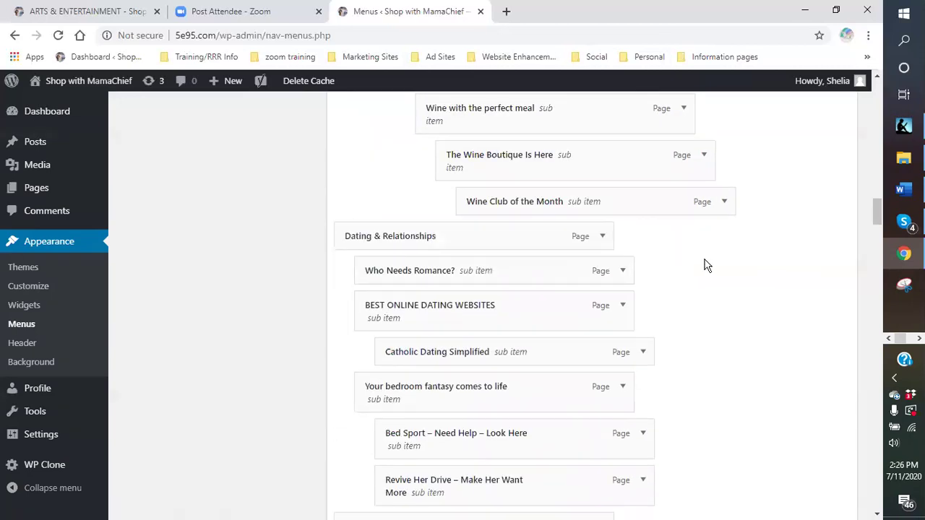
Step: Remove Bed Sport – Need Help – Look Here from under Your bedroom fantasy comes to life in Dating & Relationships
scroll(707, 267, up, 3)
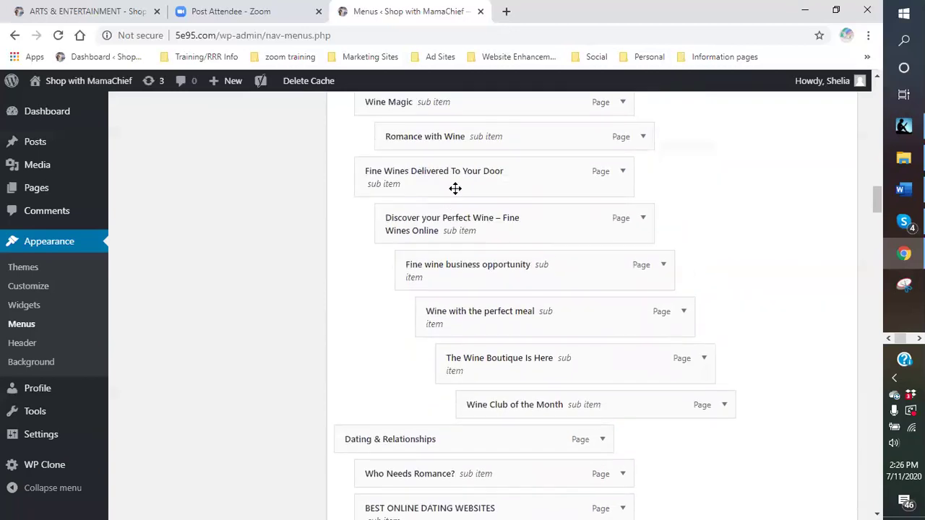
scroll(539, 237, down, 5)
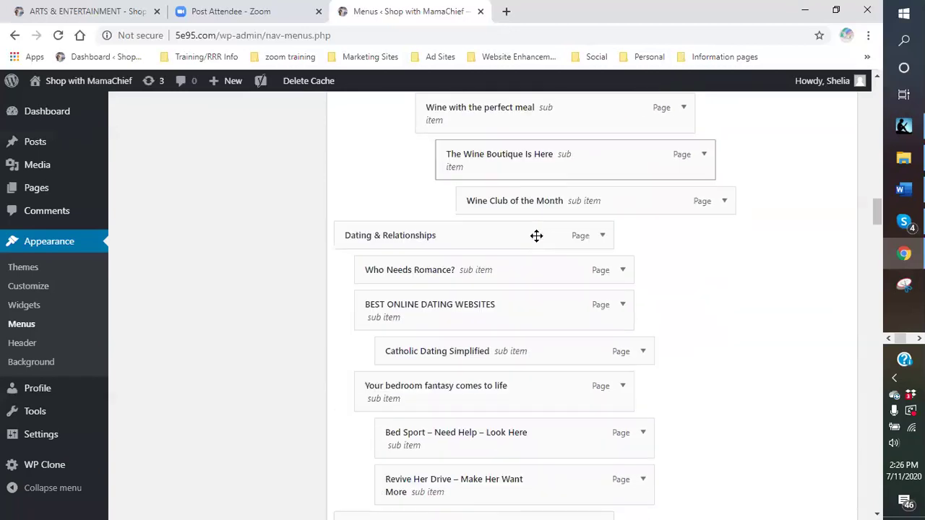
click(643, 300)
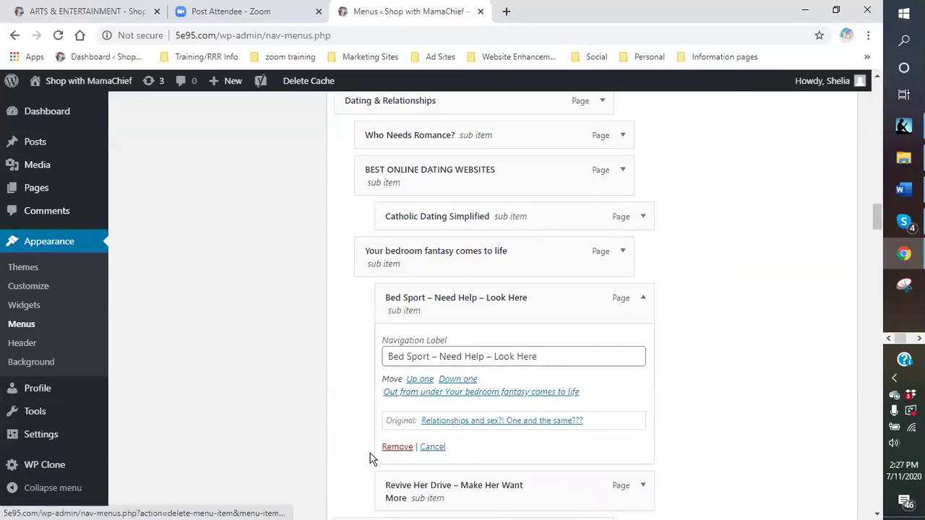
click(390, 445)
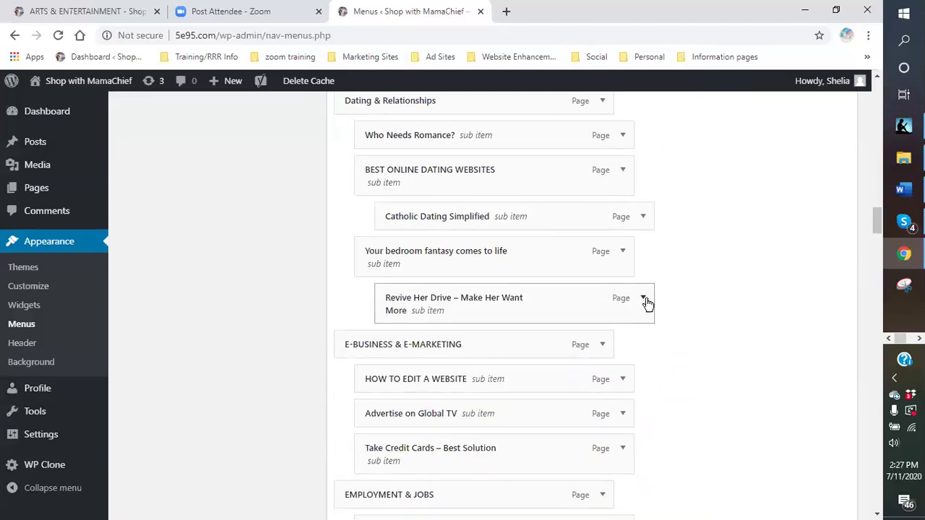
Step: Remove Take Credit Cards – Best Solution from the E-BUSINESS & E-MARKETING section of the menu
scroll(677, 297, down, 2)
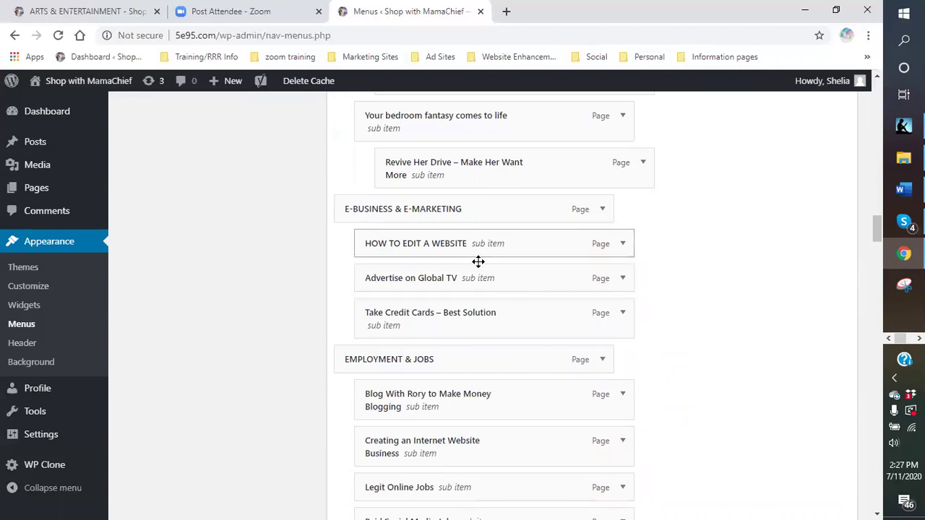
scroll(471, 279, down, 1)
scroll(467, 290, down, 1)
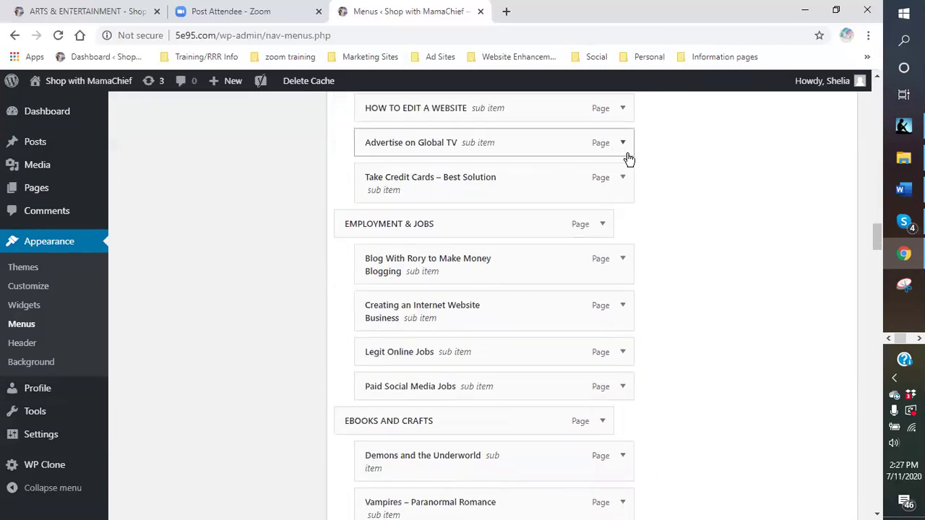
click(623, 179)
click(374, 338)
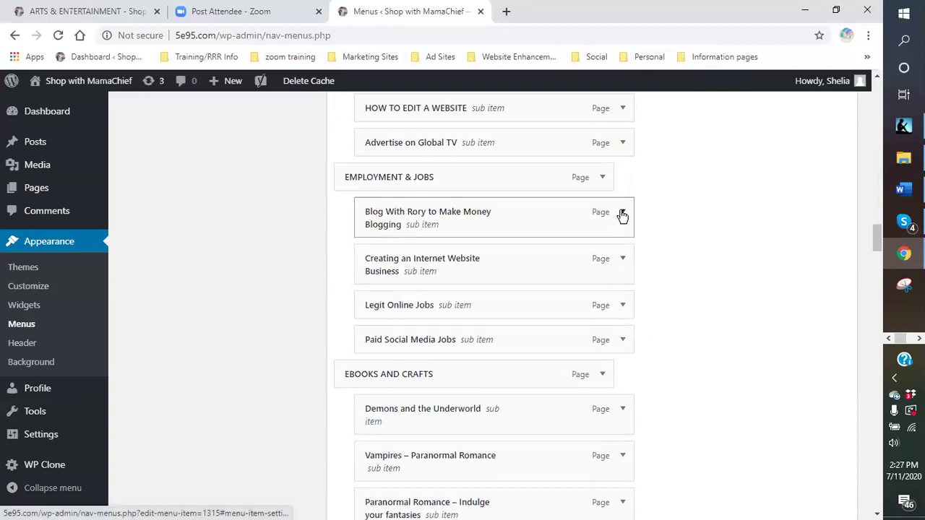
Step: Remove the Make Money Blogging item and Paid Social Media Jobs from the EMPLOYMENT & JOBS section
click(622, 212)
click(374, 352)
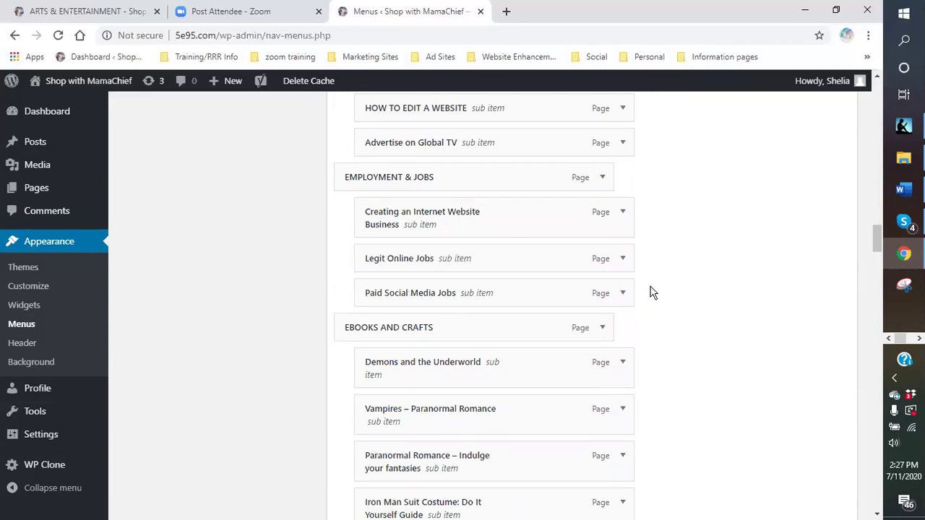
click(622, 294)
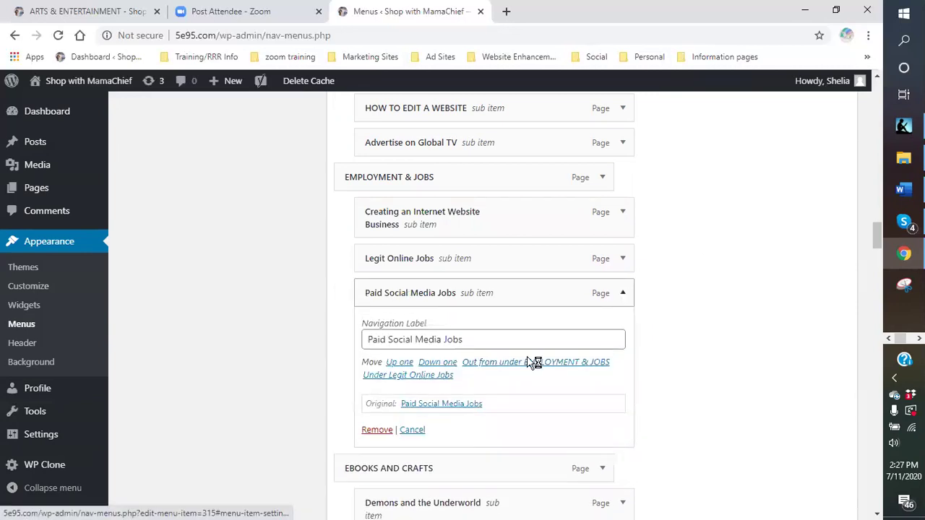
click(374, 430)
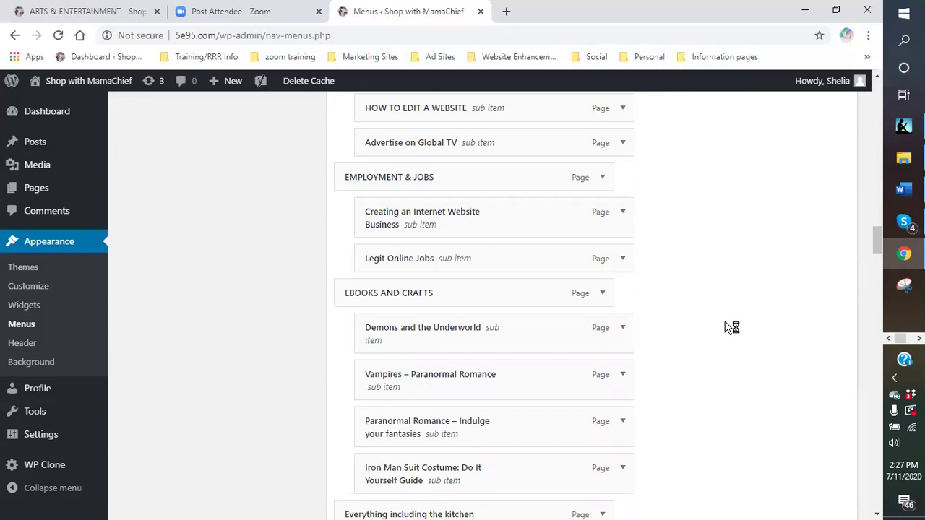
Step: Remove Gardening Supplies Here, Decorative Lighting and All Your Auto Needs Here from under Everything including the kitchen sink here
scroll(732, 327, down, 2)
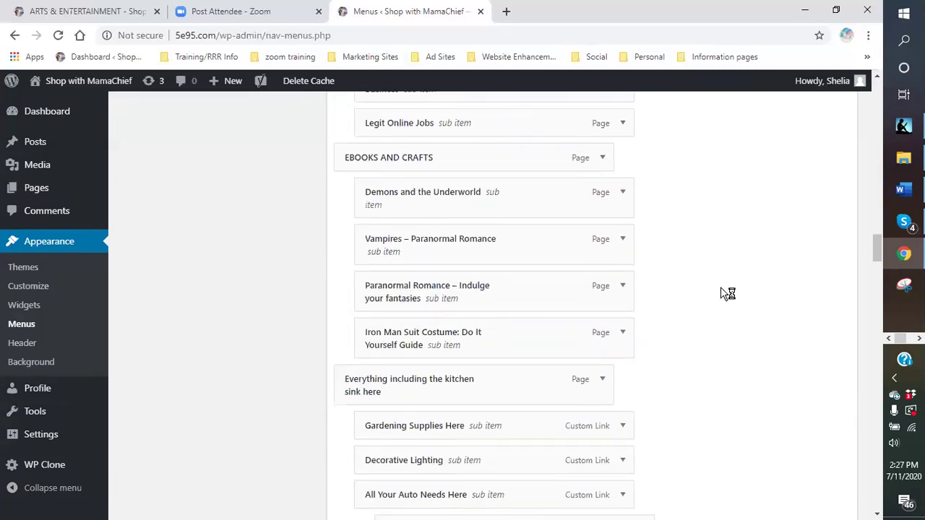
scroll(571, 253, down, 3)
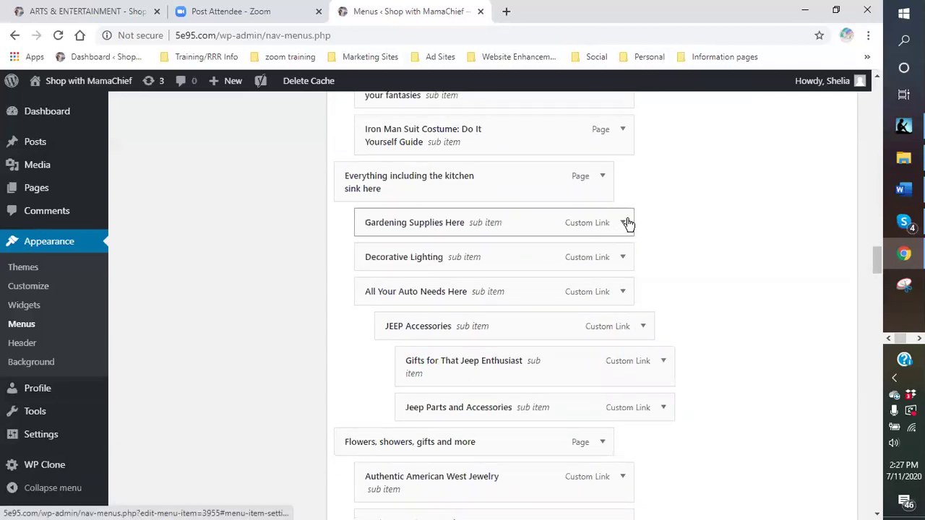
click(626, 225)
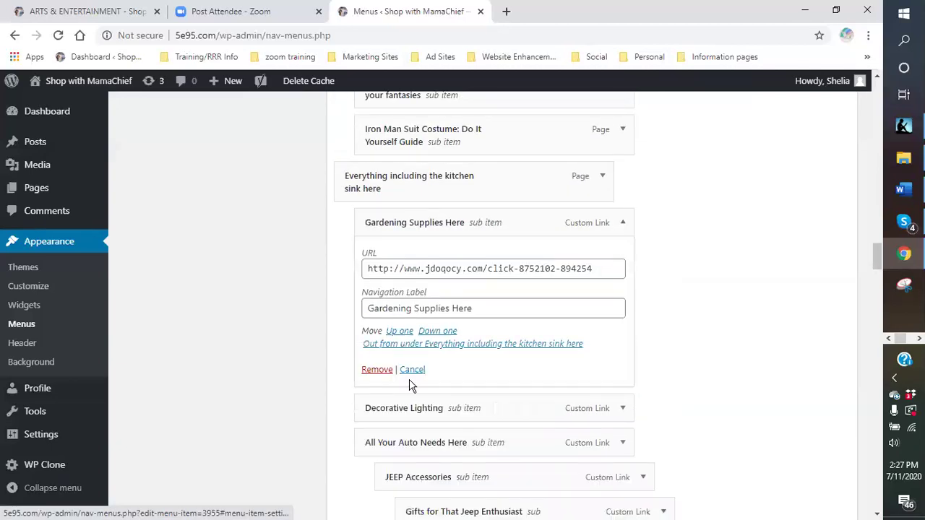
click(373, 368)
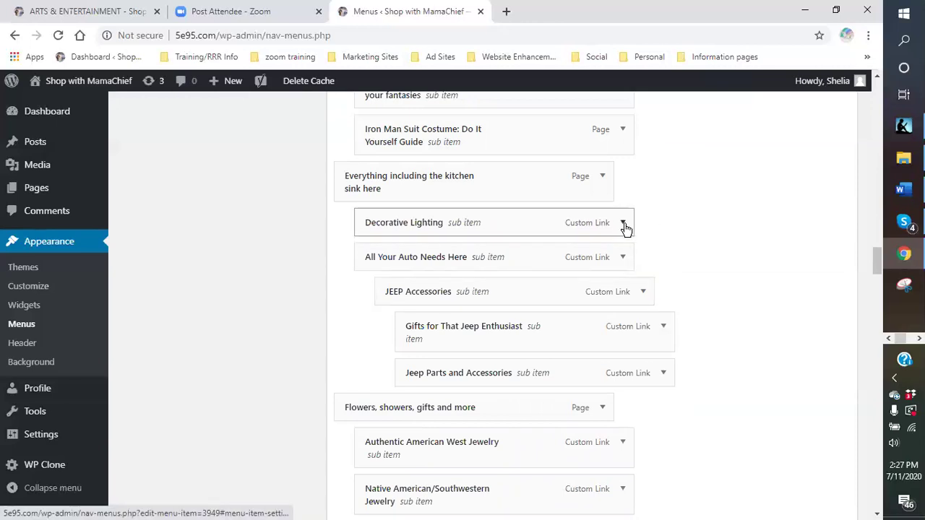
click(622, 226)
click(377, 369)
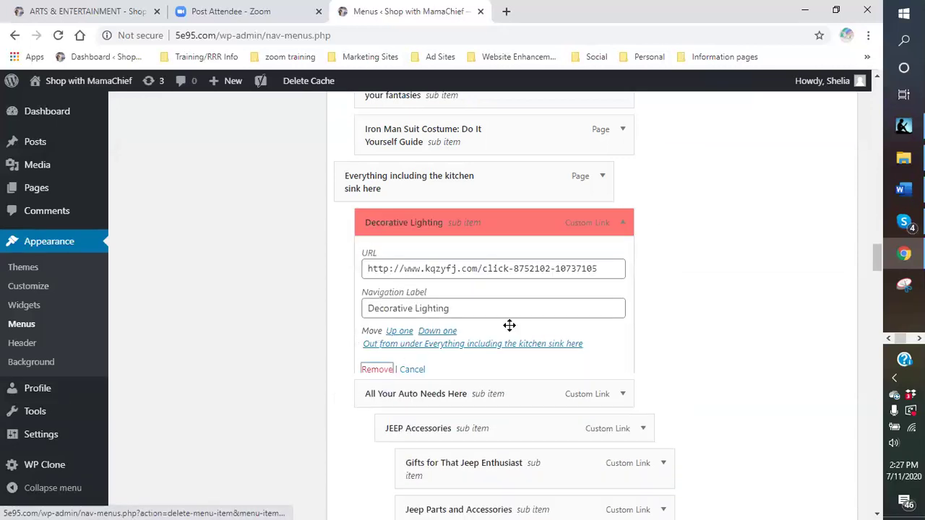
click(621, 224)
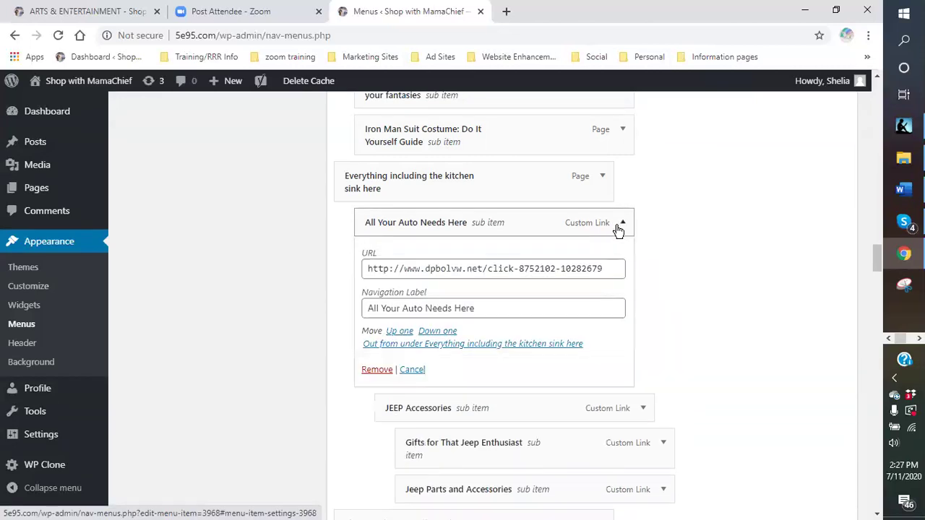
click(377, 369)
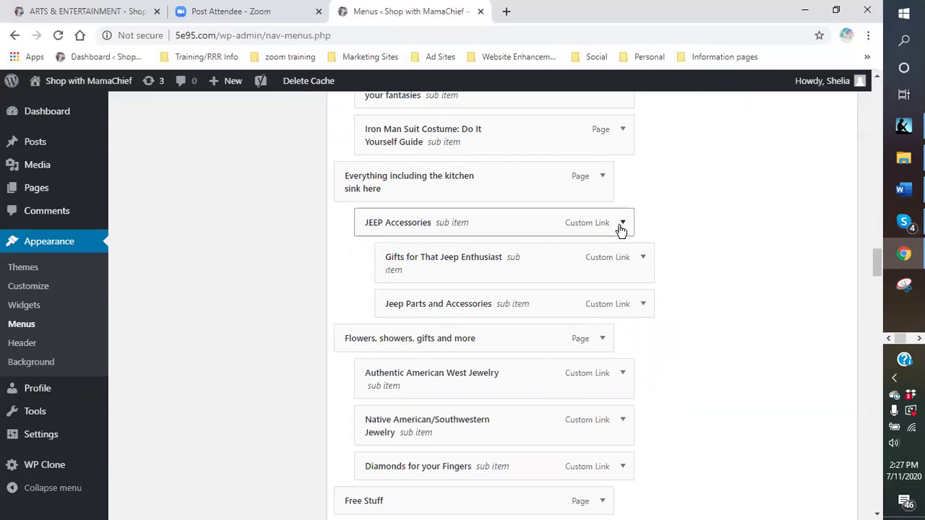
Step: Remove JEEP Accessories, Gifts for That Jeep Enthusiast and Jeep Parts and Accessories from the Everything including the kitchen sink here section
click(622, 224)
click(365, 371)
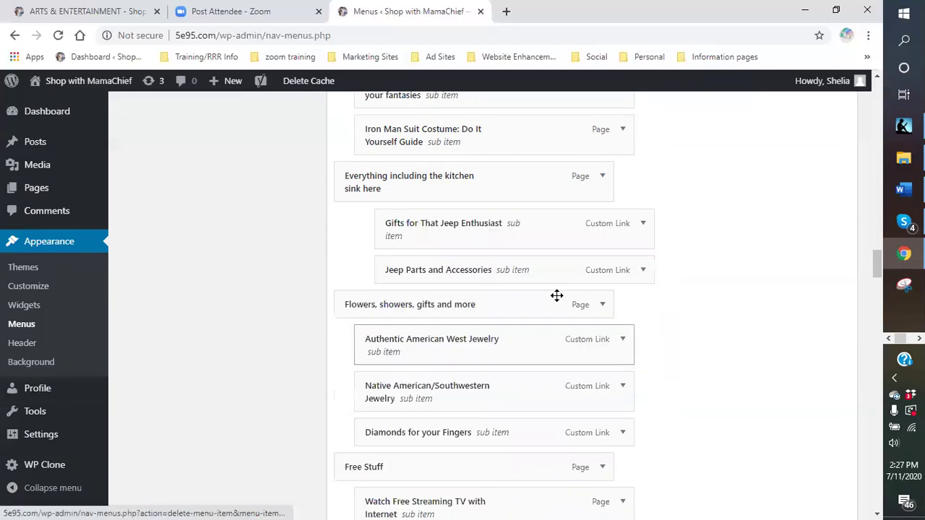
click(622, 224)
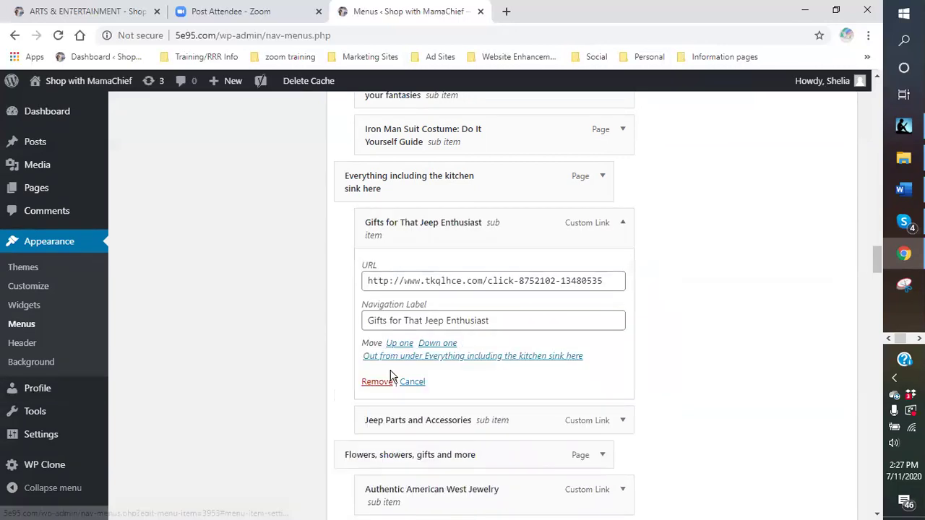
click(374, 382)
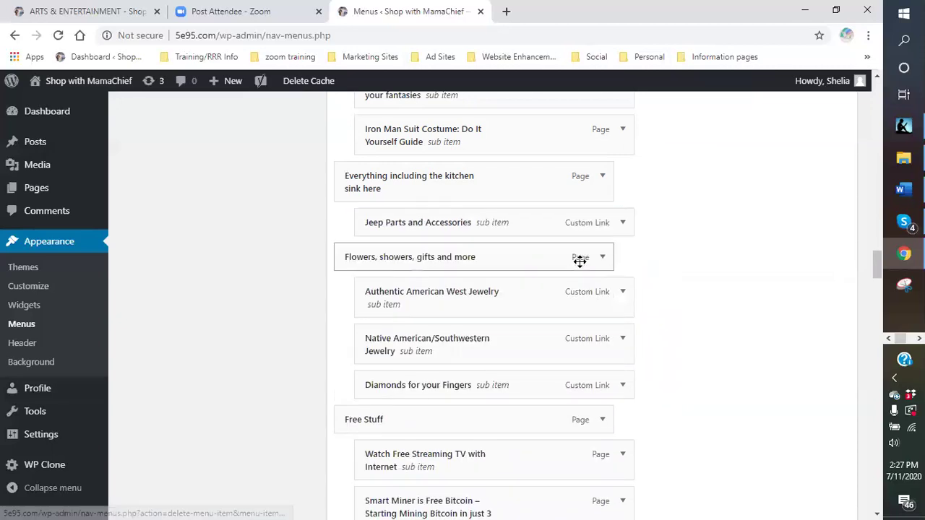
mouse_move(624, 226)
mouse_down()
mouse_move(595, 242)
mouse_move(609, 229)
mouse_up()
click(605, 226)
click(351, 370)
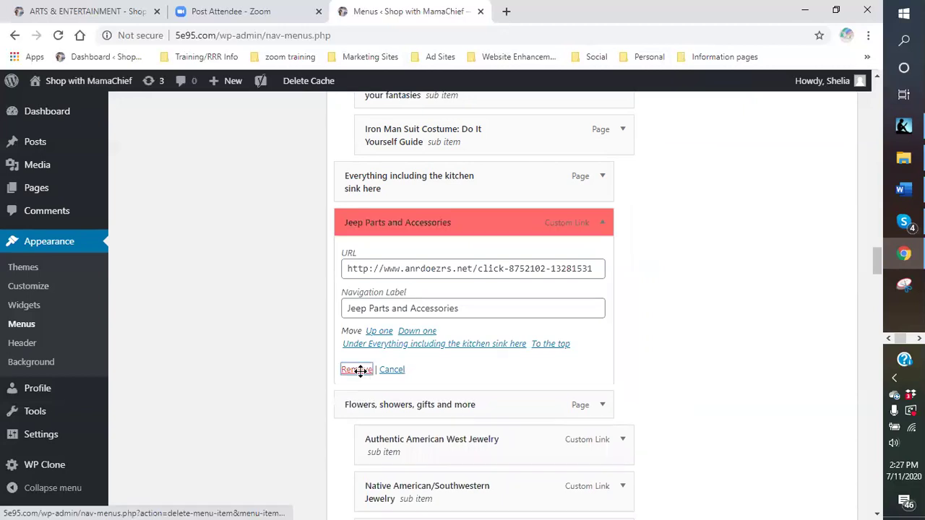
Step: Remove Smart Miner is Free Bitcoin – Starting Mining Bitcoin in just 3 minutes from the Free Stuff section
scroll(692, 252, down, 1)
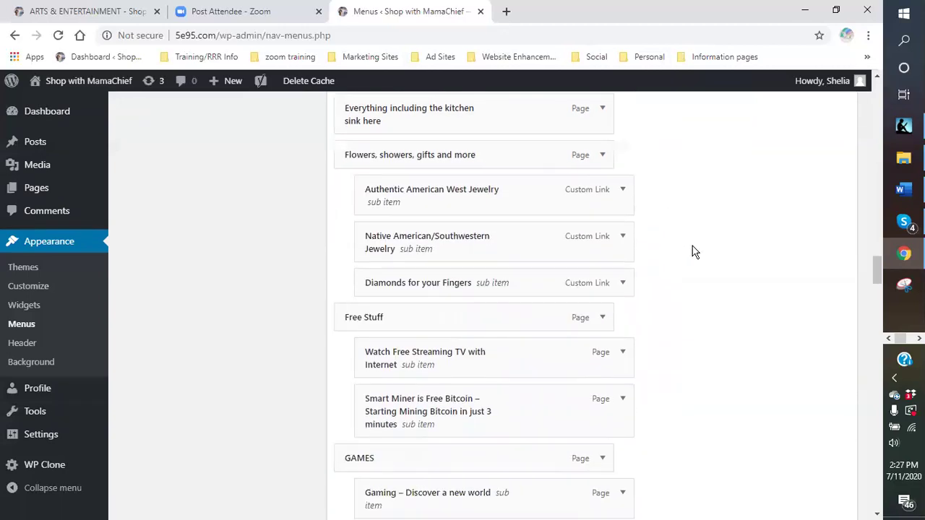
scroll(665, 250, down, 2)
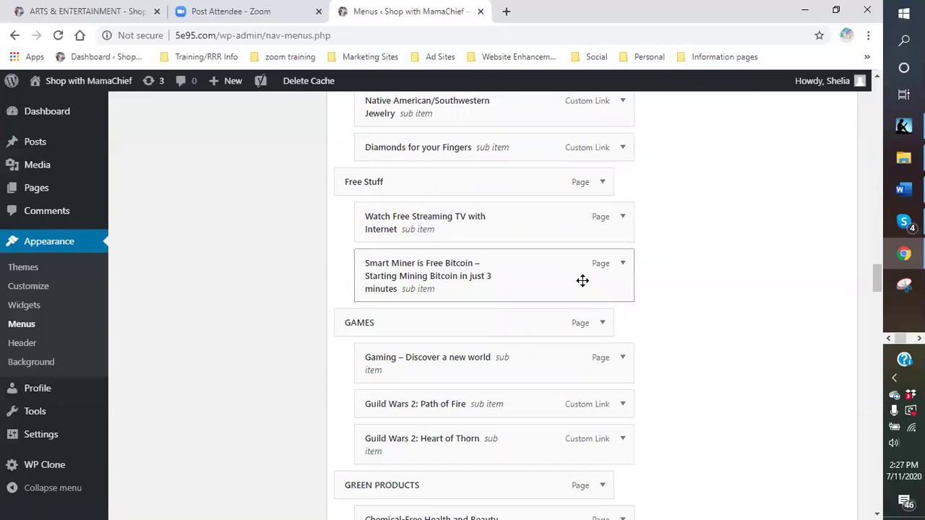
click(623, 265)
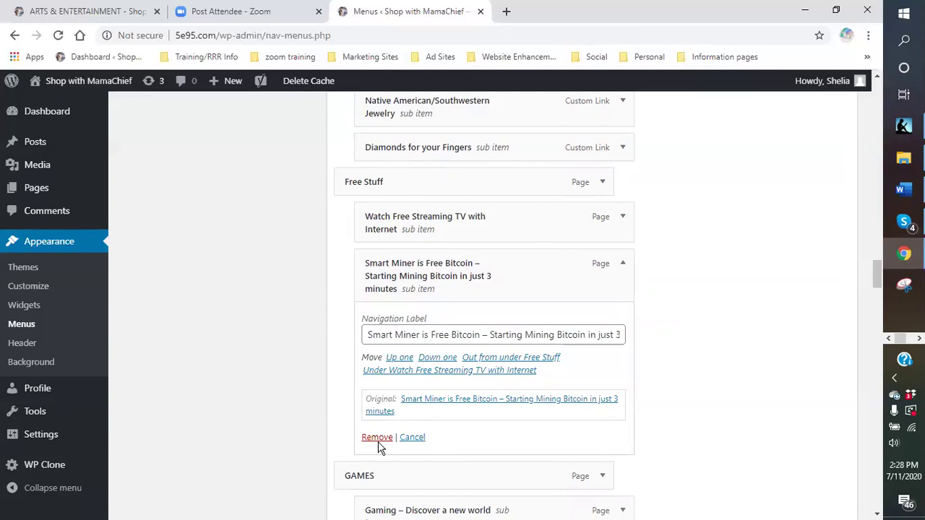
click(378, 440)
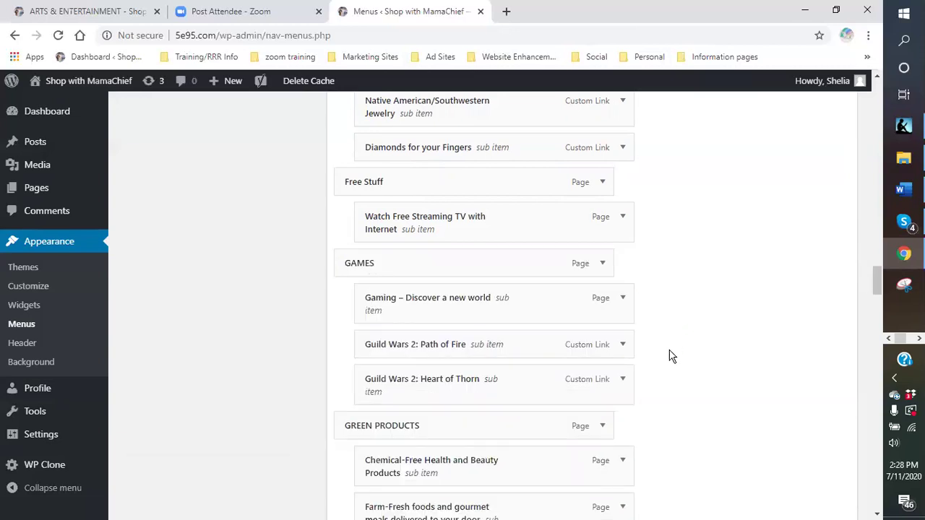
Step: Remove Guild Wars 2: Path of Fire and Guild Wars 2: Heart of Thorn from the GAMES section
click(624, 346)
click(377, 491)
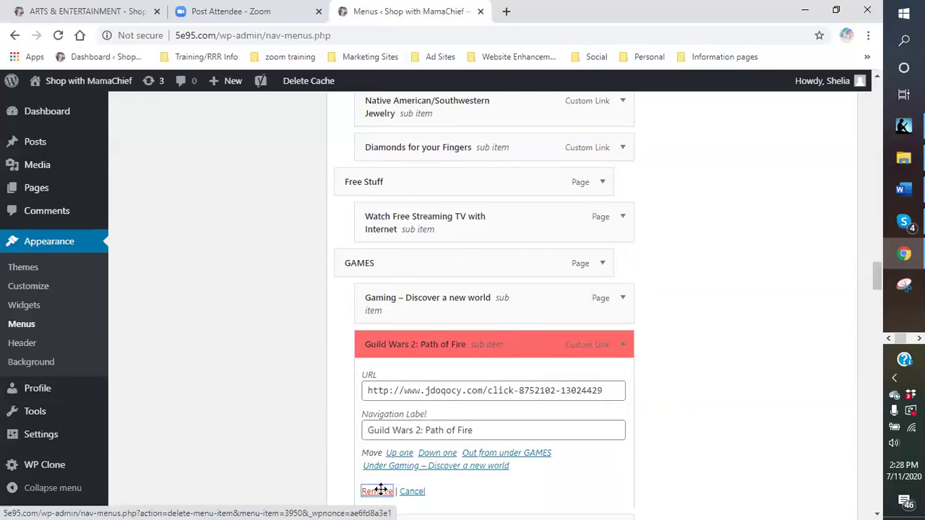
click(622, 348)
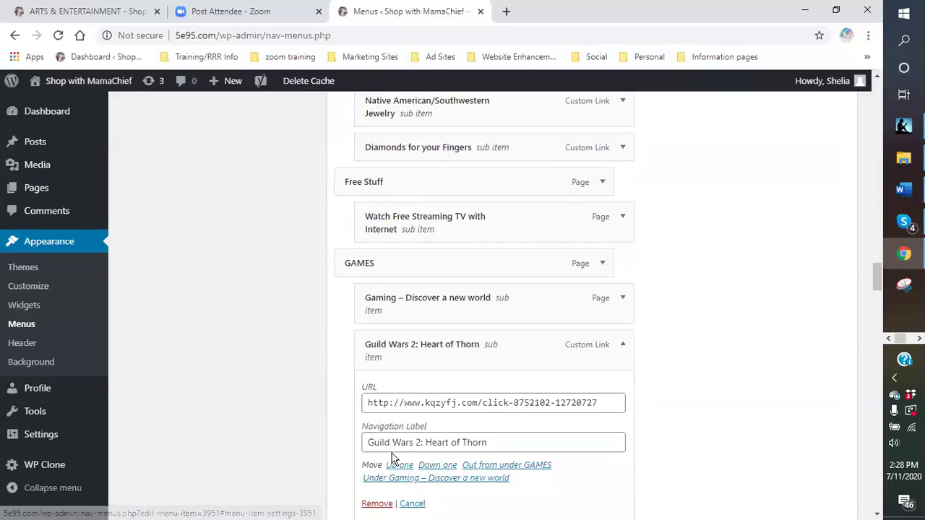
scroll(392, 456, down, 2)
click(376, 370)
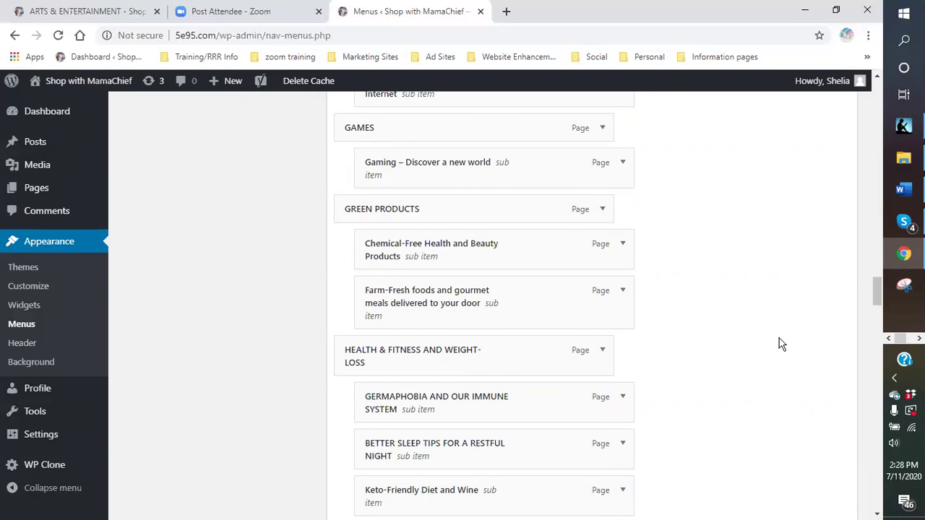
Step: Remove Achieve Healthy Weight Loss from under Coffee Experience the Joy in the HEALTH & FITNESS AND WEIGHT-LOSS section
scroll(773, 341, down, 3)
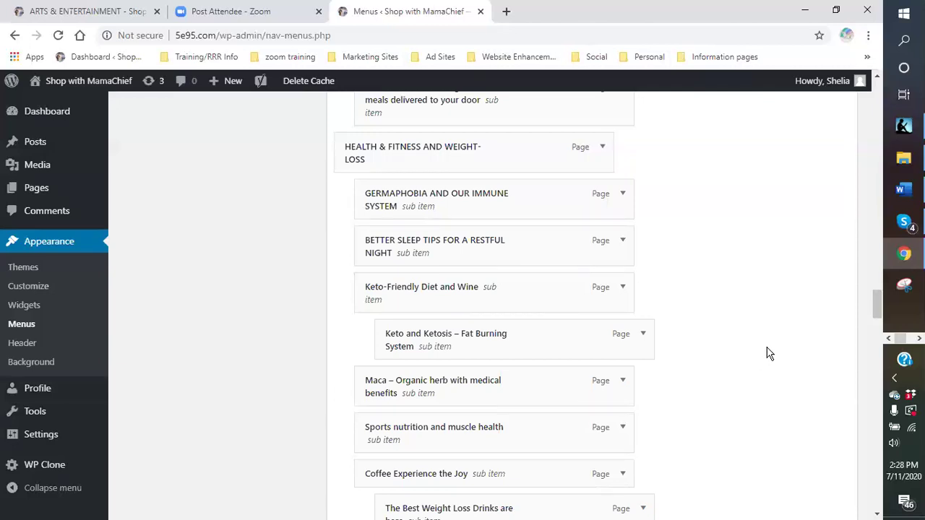
scroll(729, 365, down, 2)
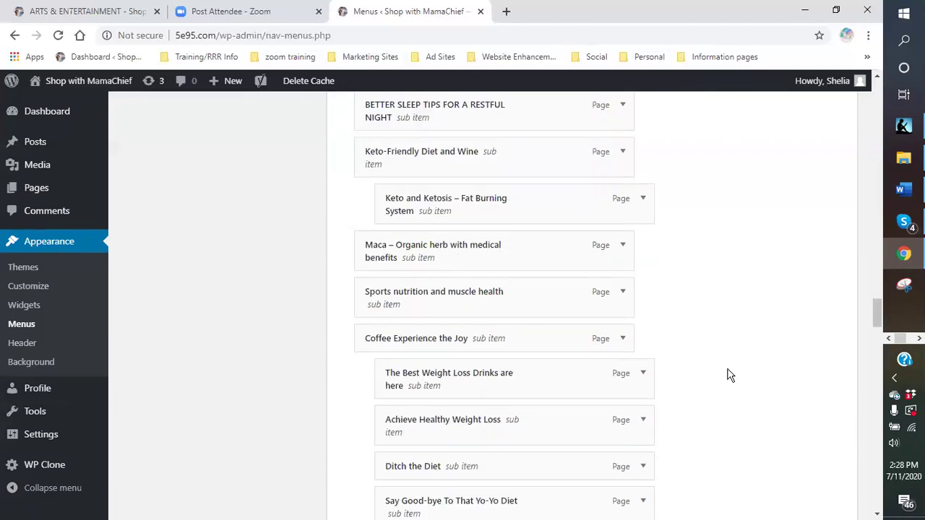
scroll(730, 375, down, 2)
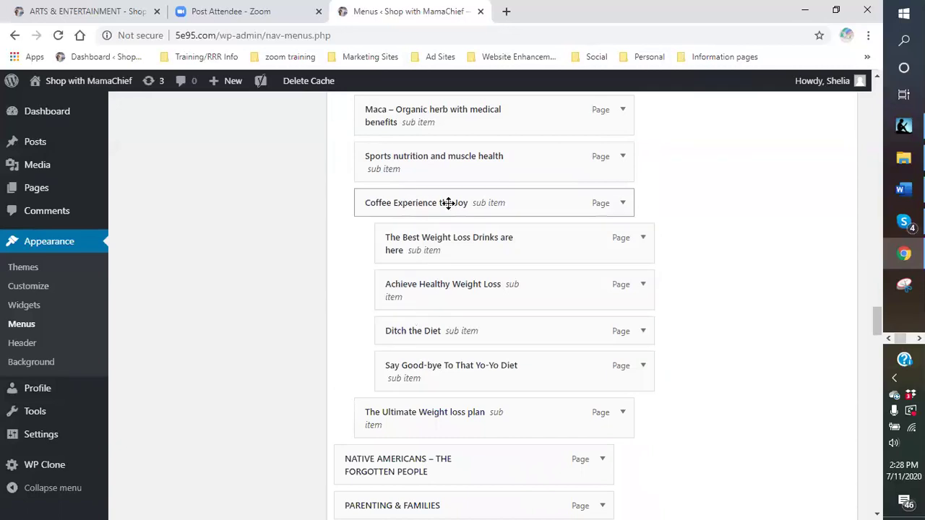
scroll(426, 258, down, 1)
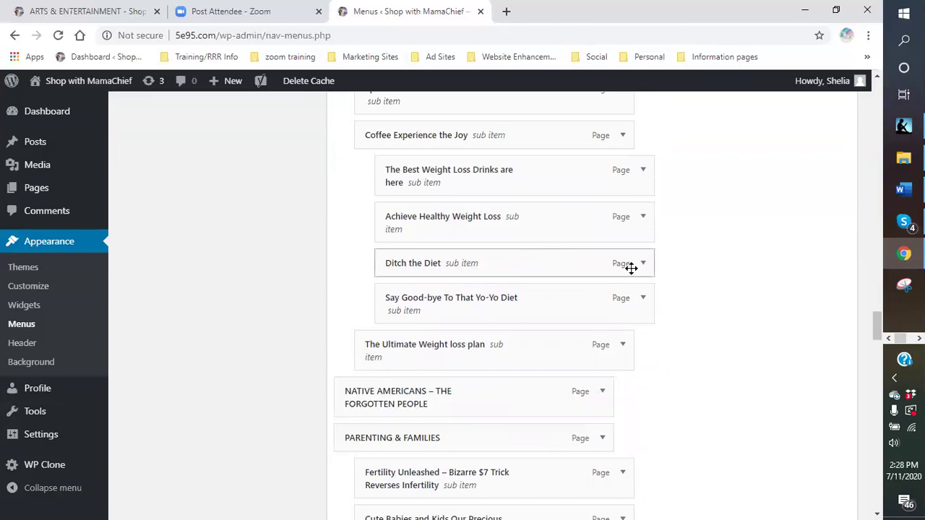
scroll(613, 269, up, 1)
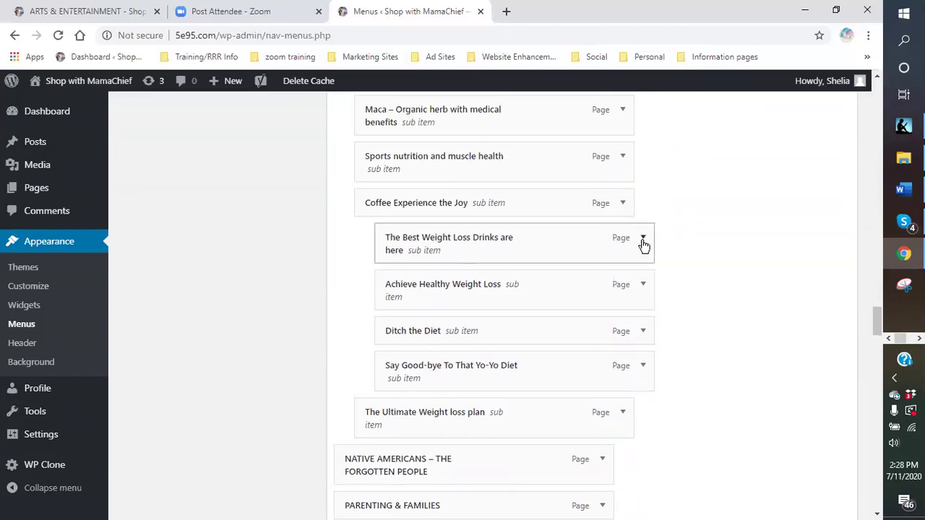
click(643, 286)
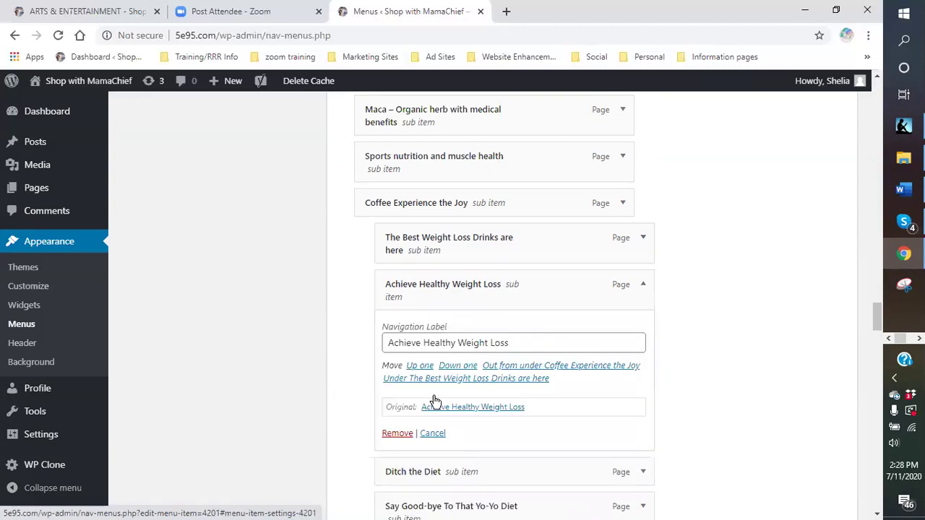
click(394, 435)
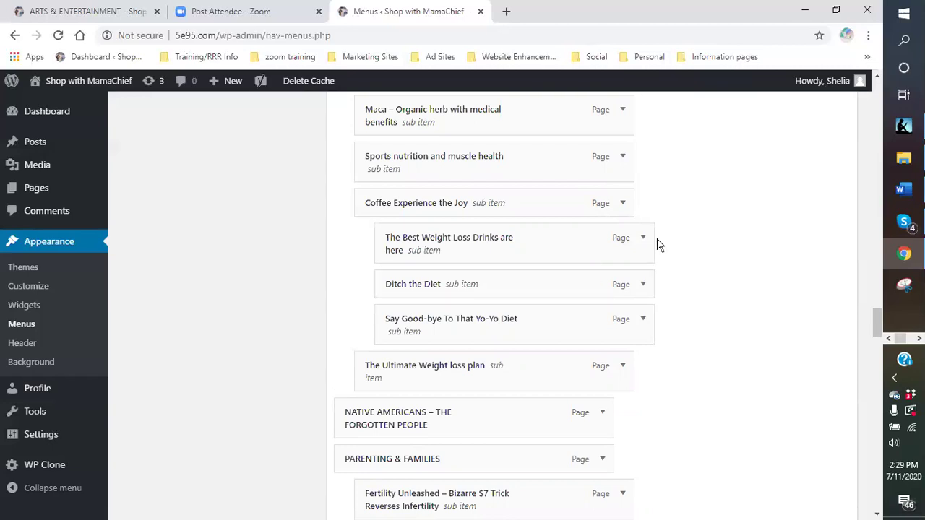
Step: Remove Fertility Unleashed – Bizarre $7 Trick Reverses Infertility from the PARENTING & FAMILIES section
scroll(674, 272, down, 3)
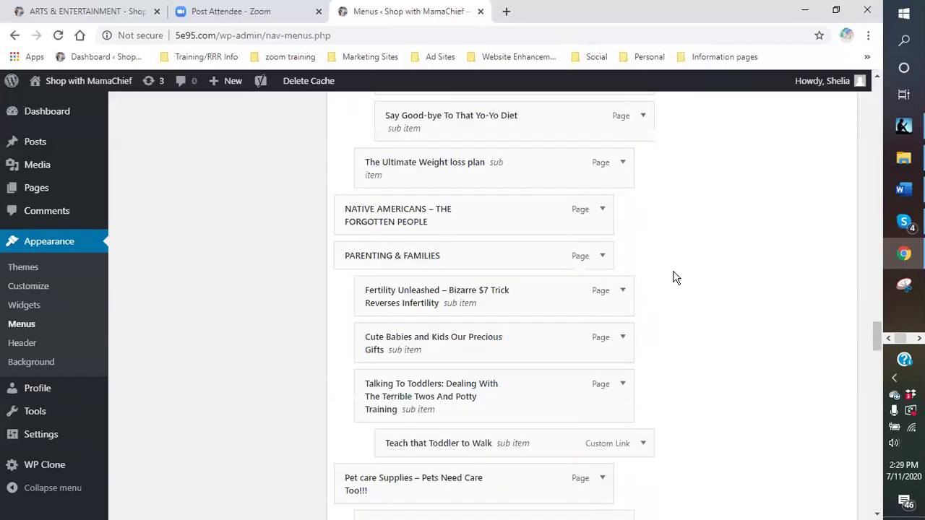
click(623, 293)
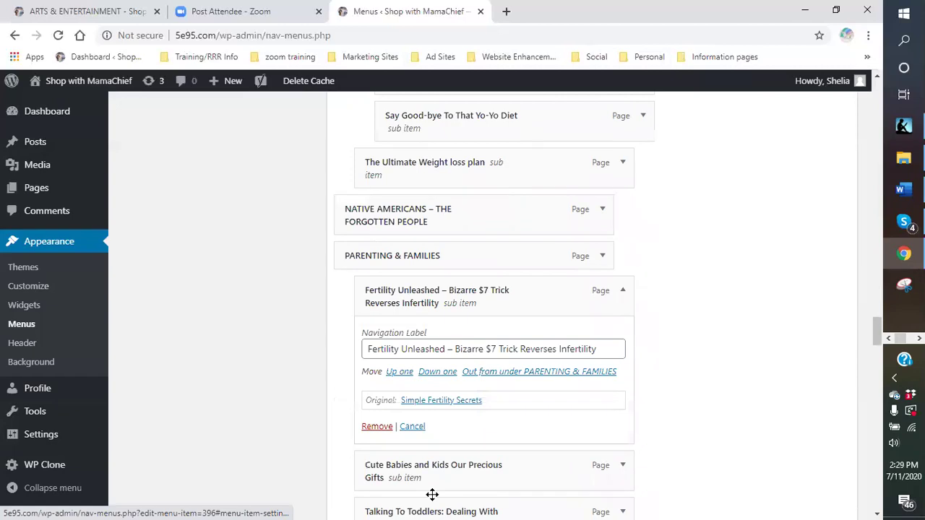
click(377, 426)
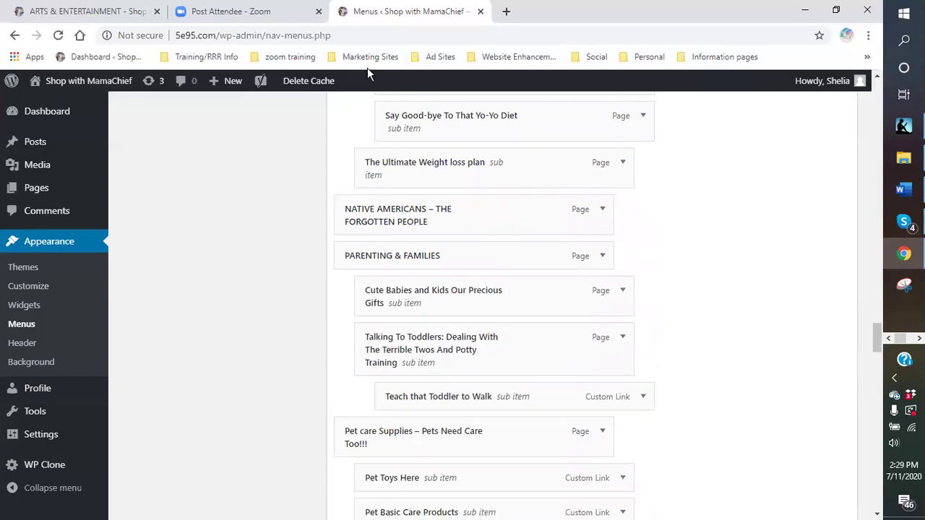
Step: Open the Redecorate, furnish or update on a budget – refresh that look page on the live site and review its product links and sections
click(81, 13)
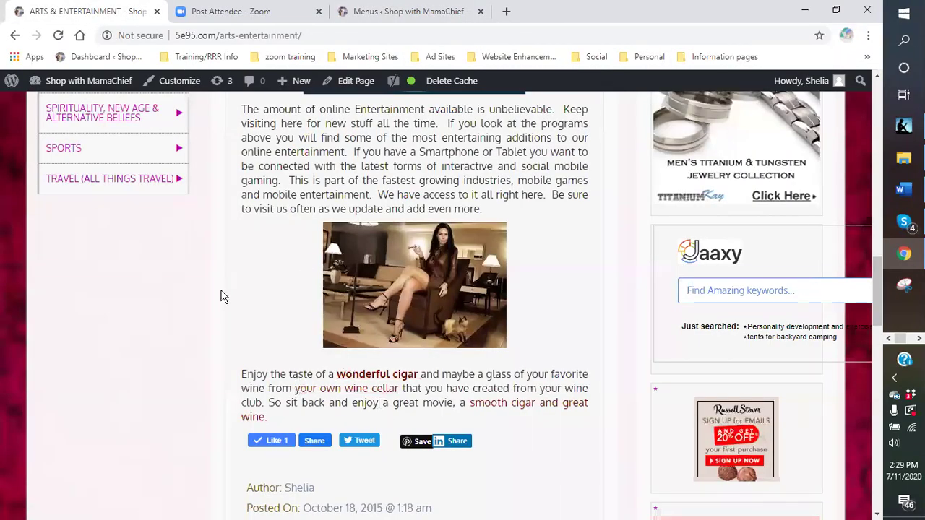
scroll(190, 289, up, 4)
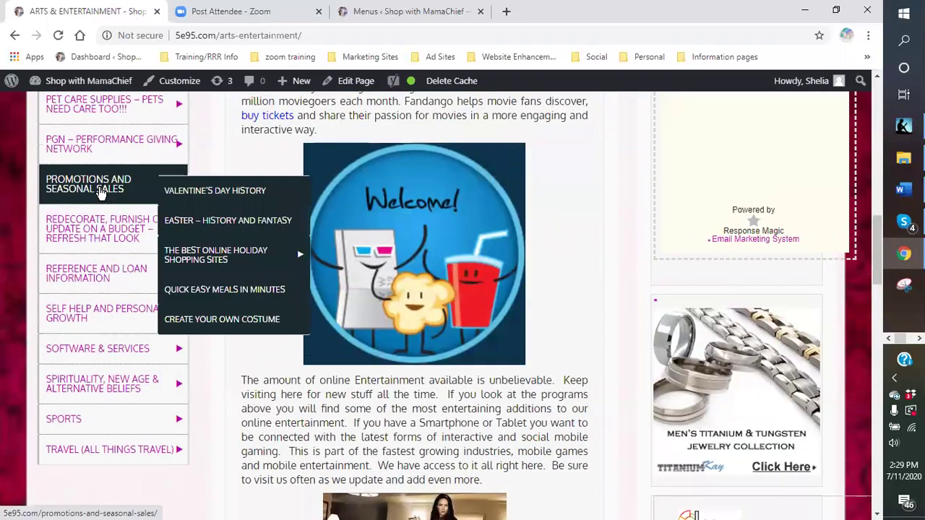
scroll(106, 190, up, 1)
mouse_move(101, 192)
click(85, 231)
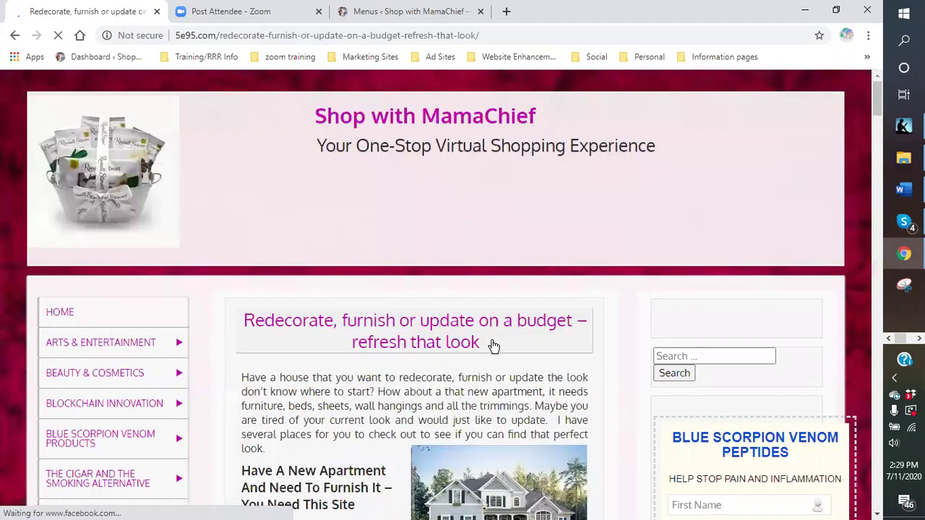
scroll(491, 345, down, 3)
scroll(371, 186, down, 12)
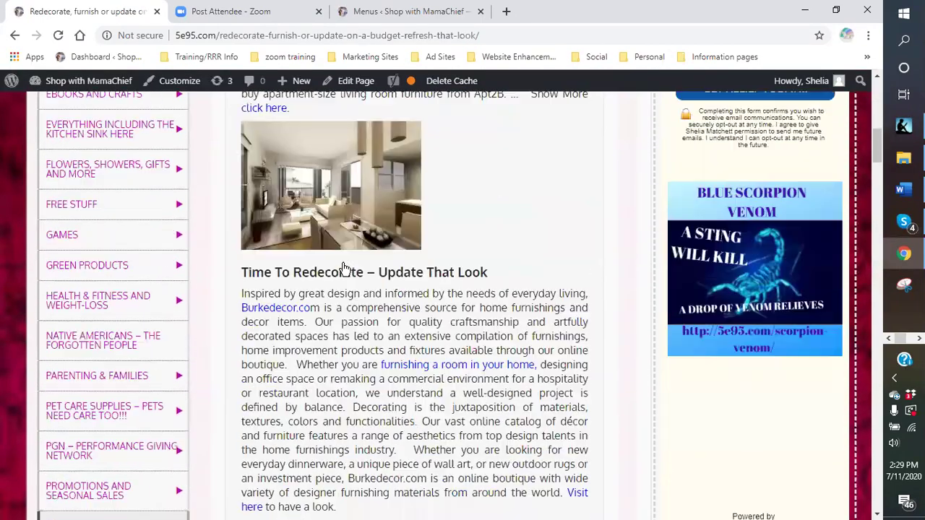
scroll(346, 367, down, 10)
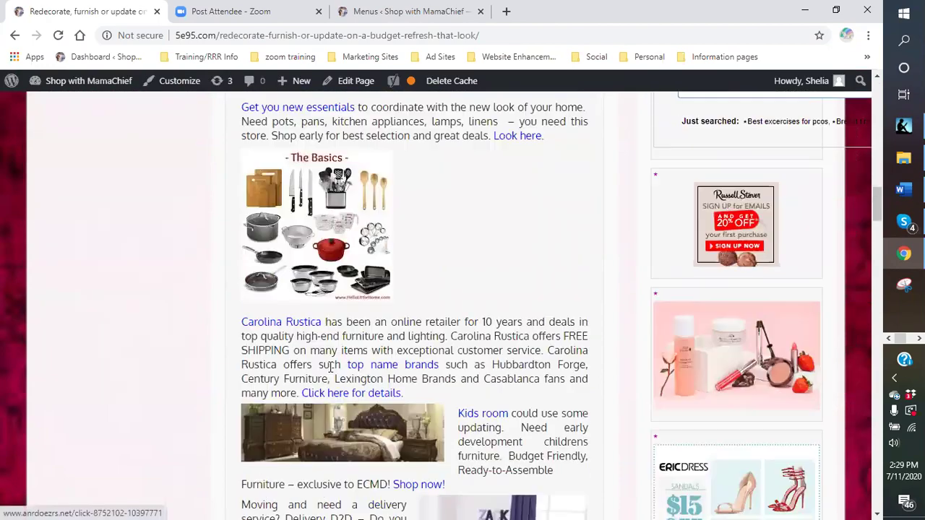
scroll(327, 371, down, 13)
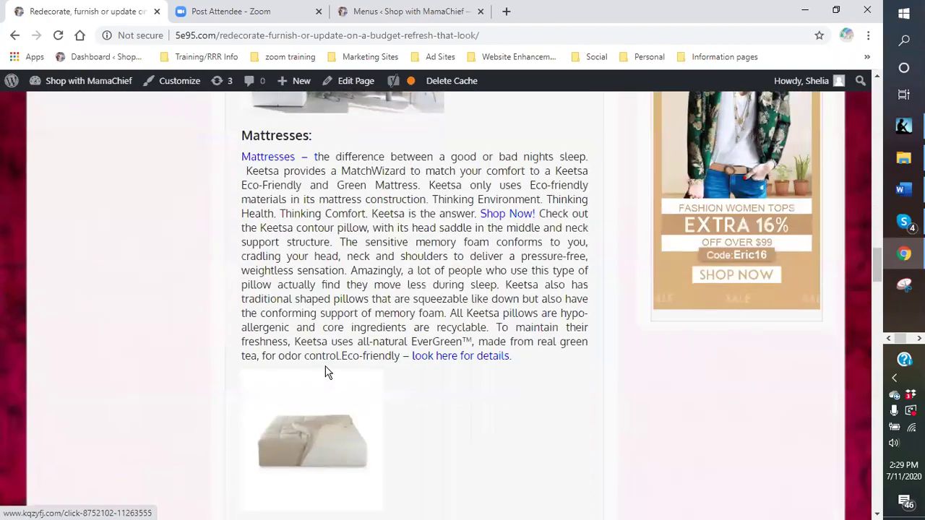
scroll(291, 352, down, 12)
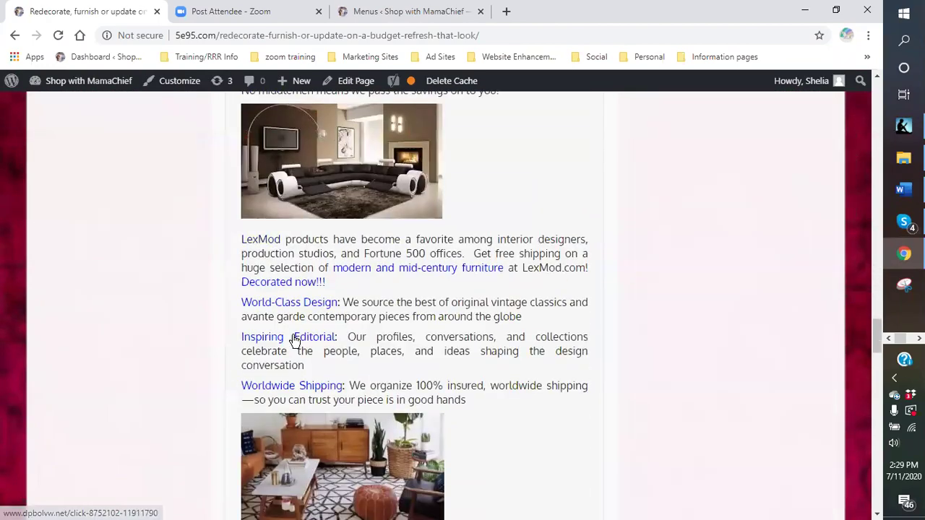
scroll(316, 367, down, 6)
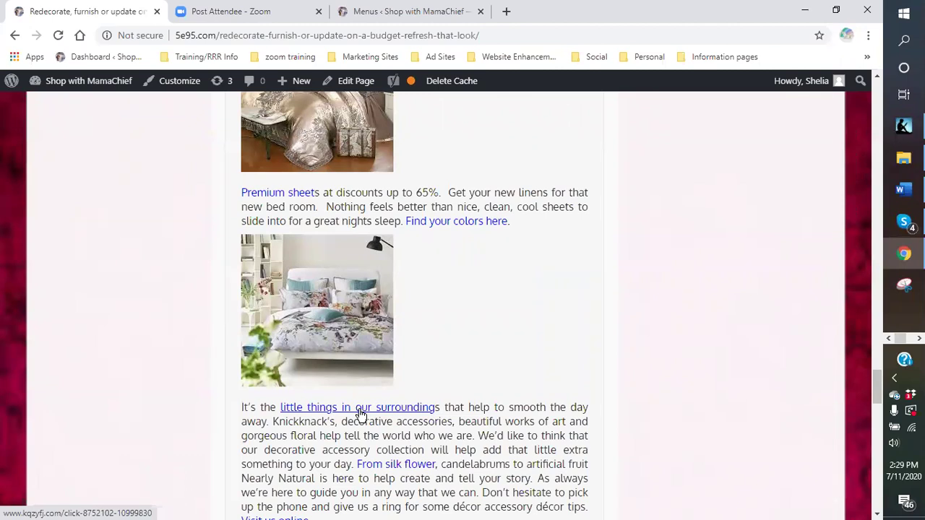
scroll(518, 355, up, 18)
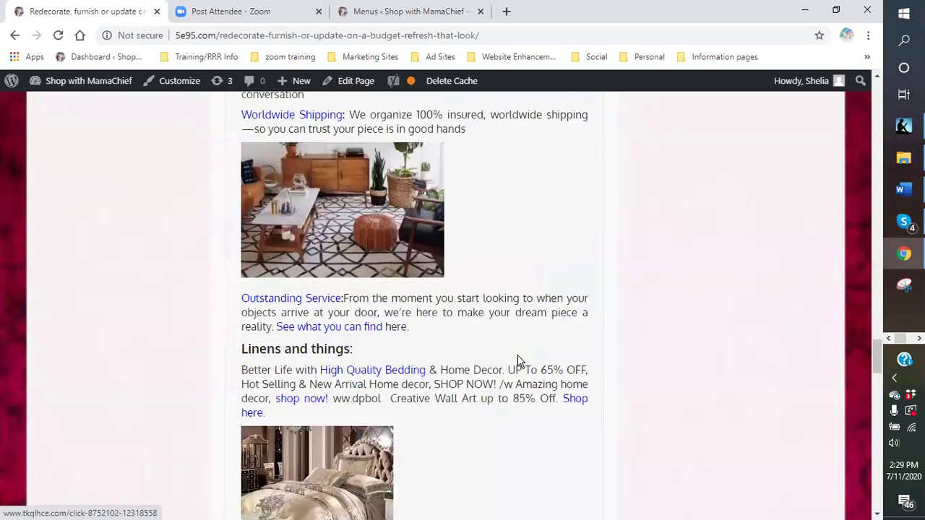
scroll(518, 355, up, 5)
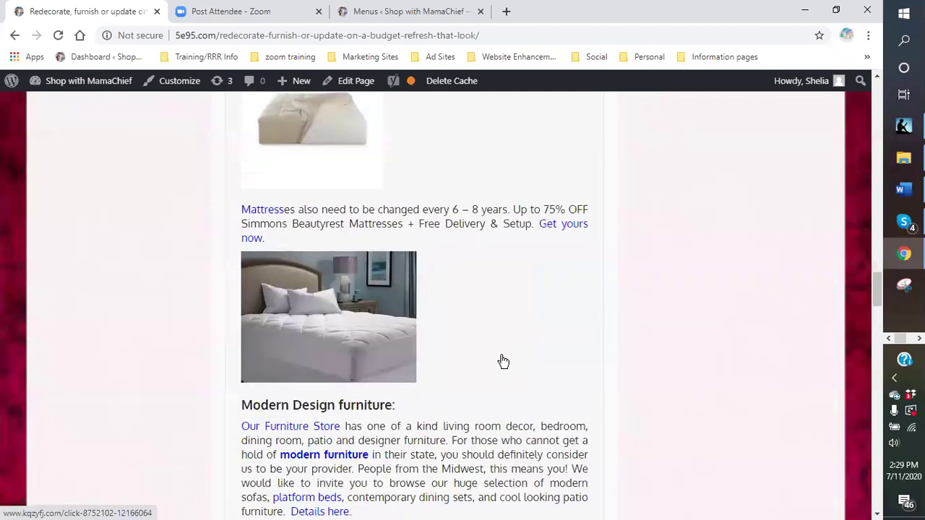
scroll(504, 361, up, 5)
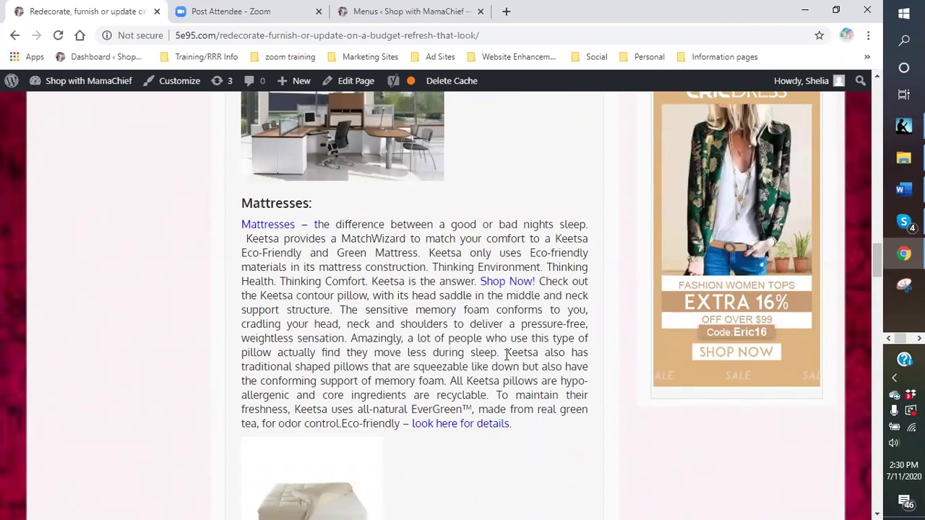
scroll(506, 354, up, 6)
Step: Return to the menu editor and remove Teach that Toddler to Walk from the PARENTING & FAMILIES section
click(391, 20)
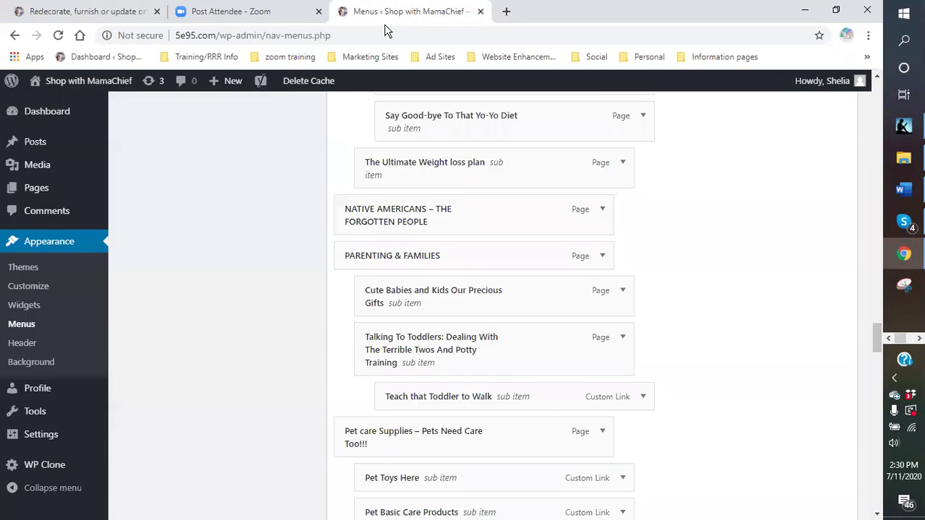
scroll(748, 321, down, 4)
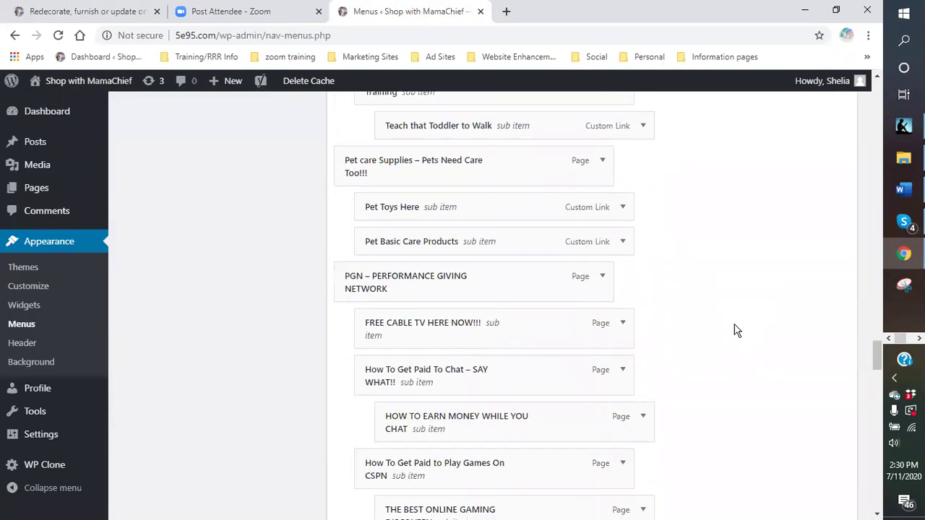
click(642, 125)
click(399, 284)
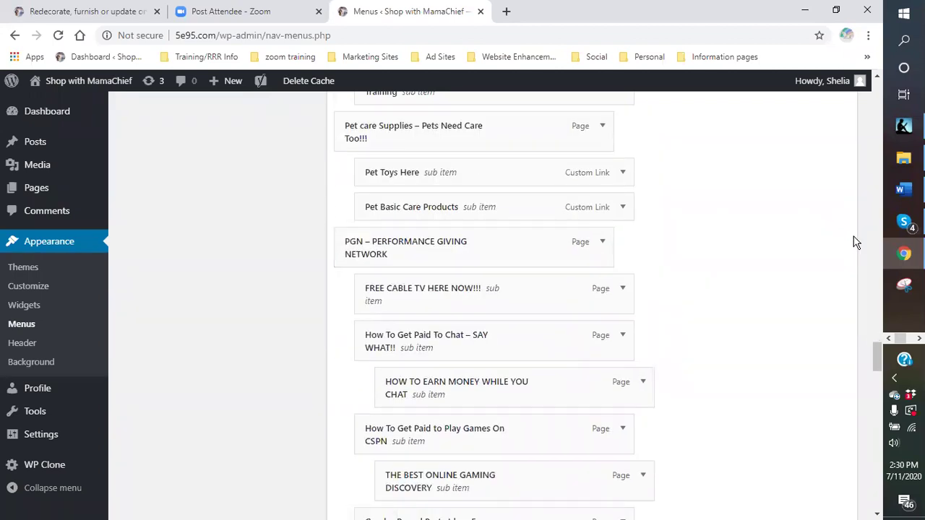
Step: Move HOW TO EARN MONEY WHILE YOU CHAT out one level so it sits directly under PGN – PERFORMANCE GIVING NETWORK
scroll(768, 310, down, 1)
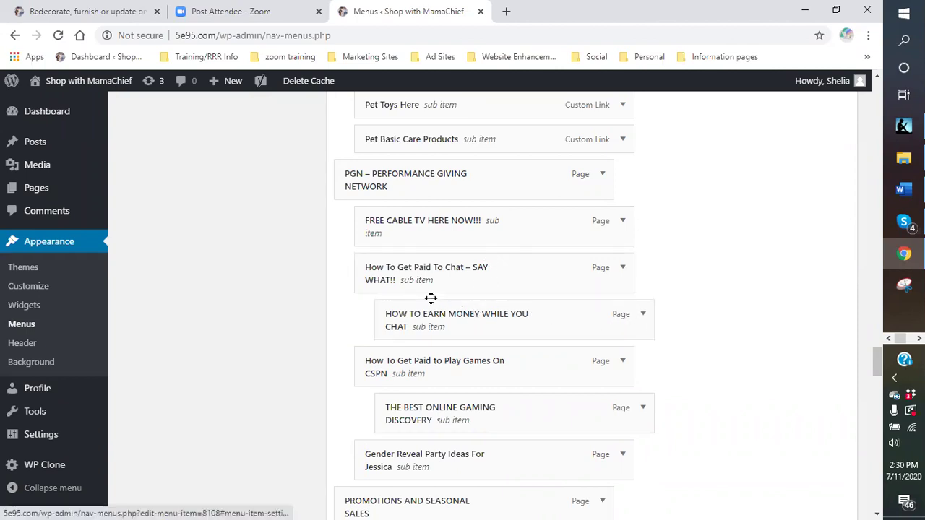
drag(469, 319, 435, 320)
scroll(687, 315, down, 3)
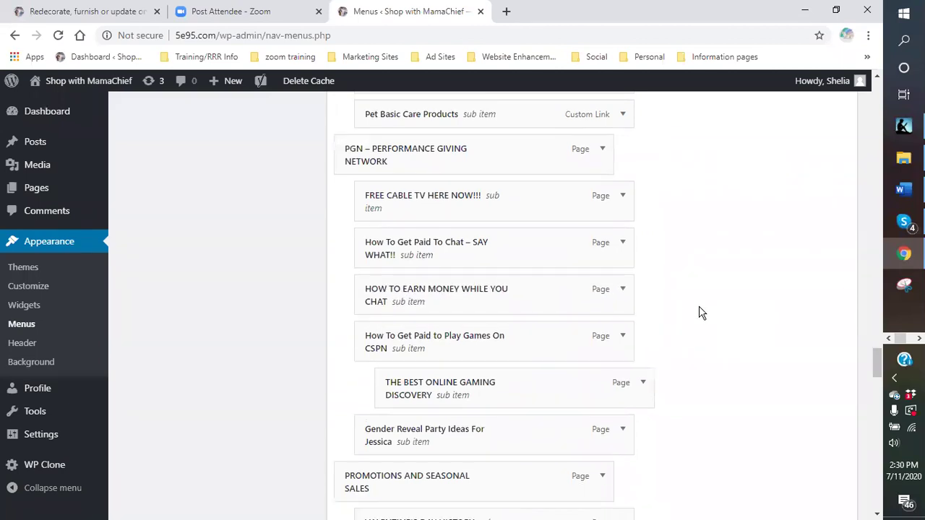
scroll(687, 318, down, 2)
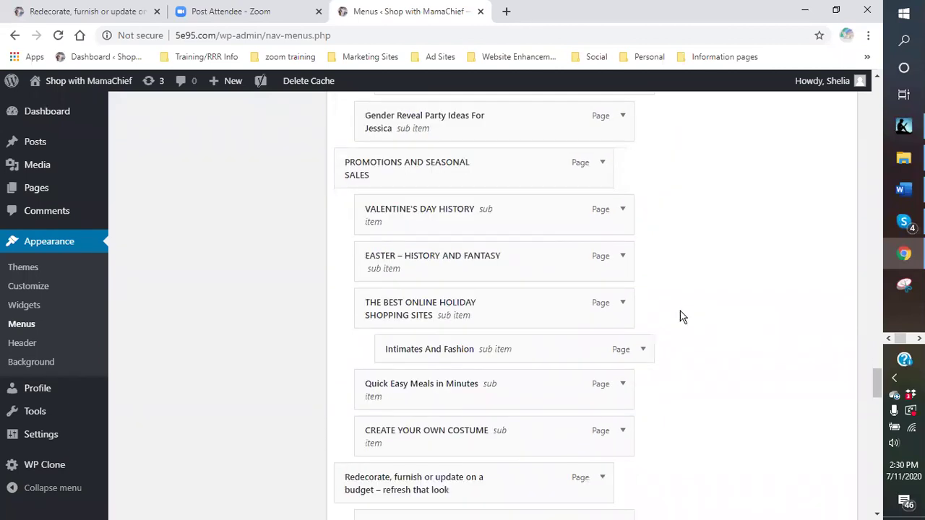
drag(401, 331, 401, 331)
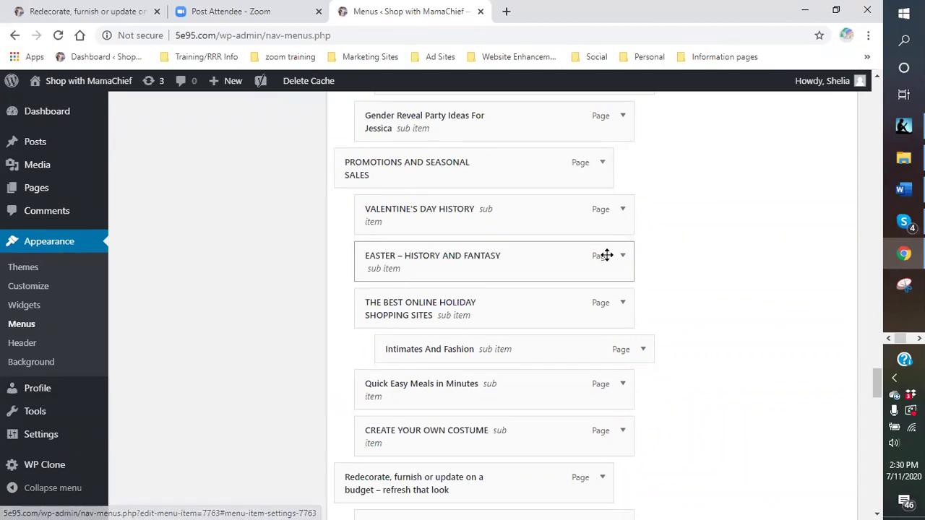
scroll(463, 308, down, 1)
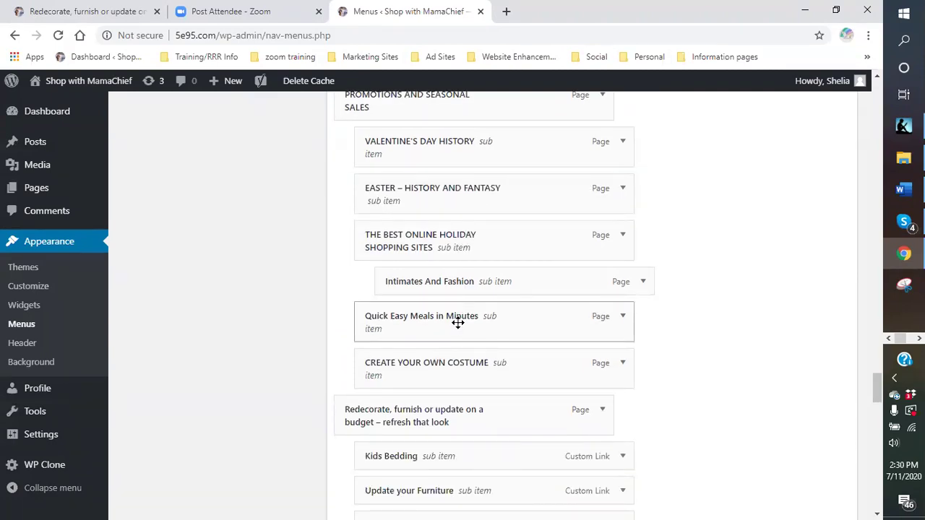
scroll(454, 340, up, 1)
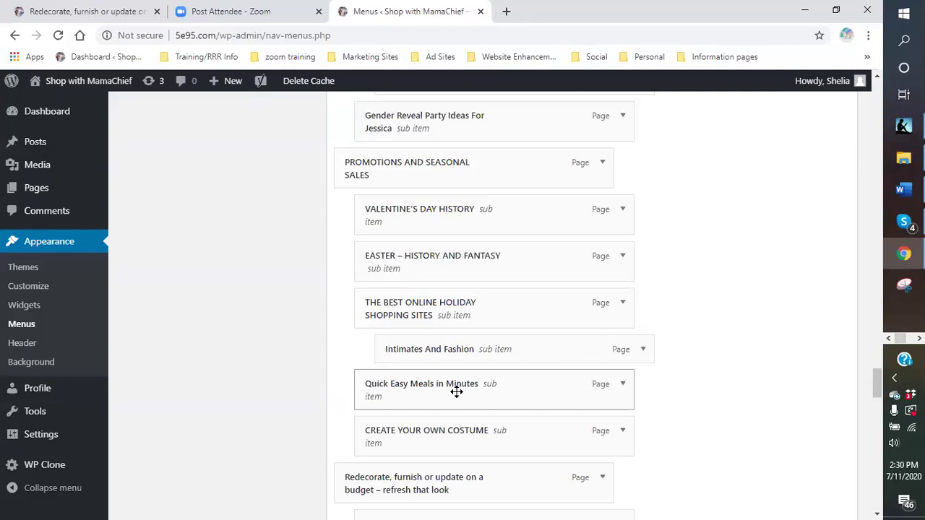
Step: Remove Kids Bedding and Update your Furniture from the Redecorate, furnish or update on a budget section
scroll(457, 393, down, 1)
scroll(455, 392, down, 2)
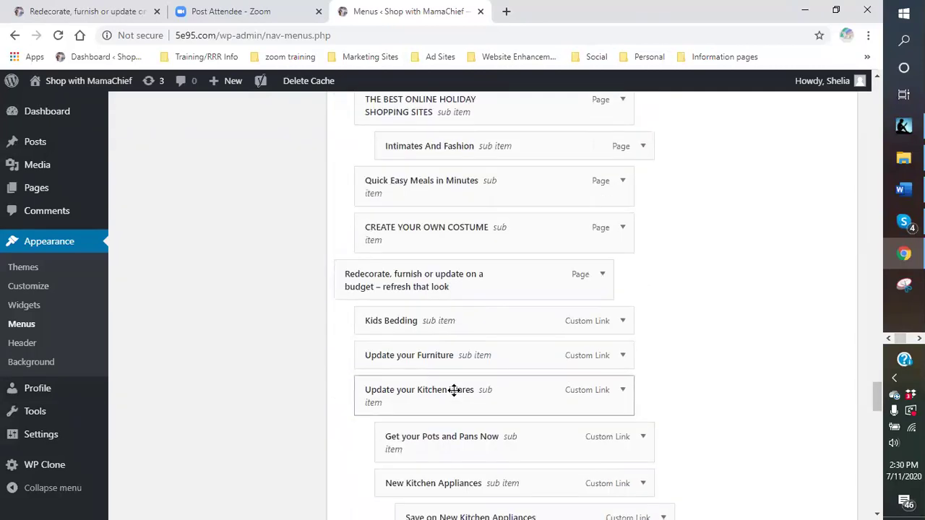
click(623, 324)
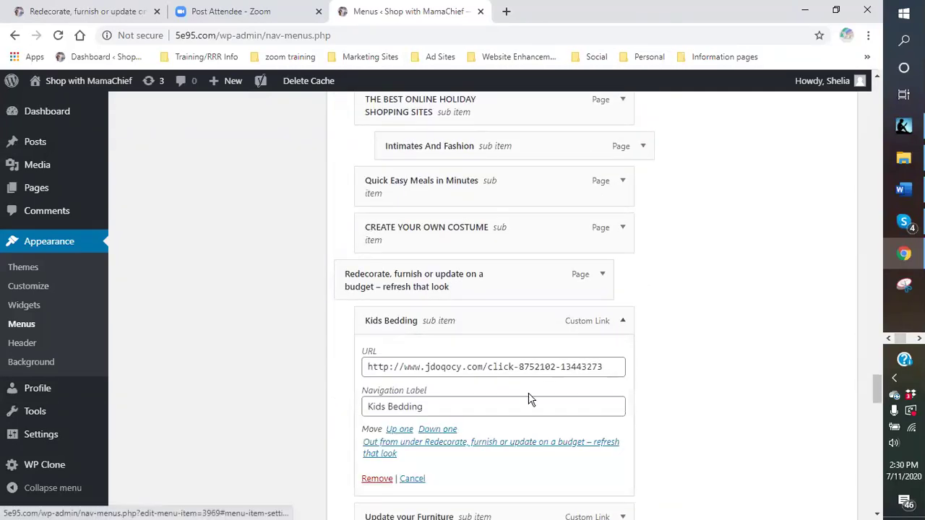
click(381, 482)
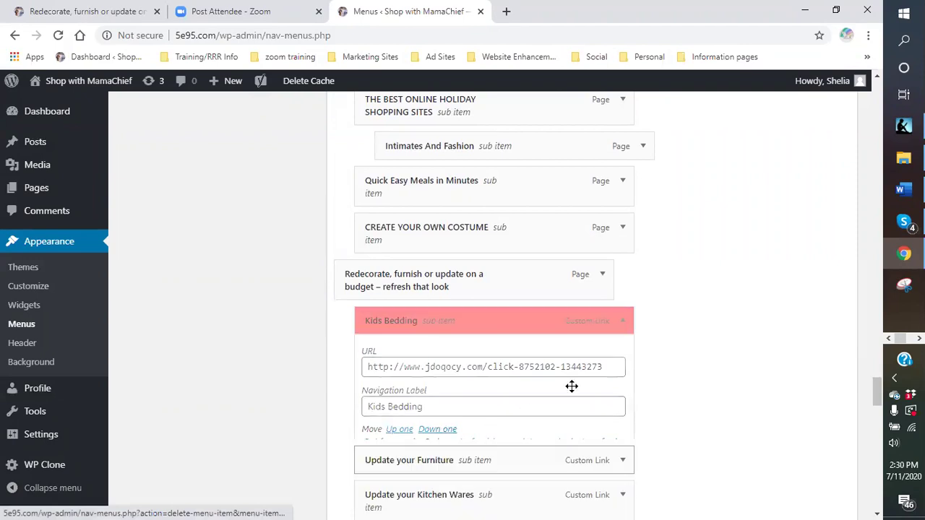
click(623, 325)
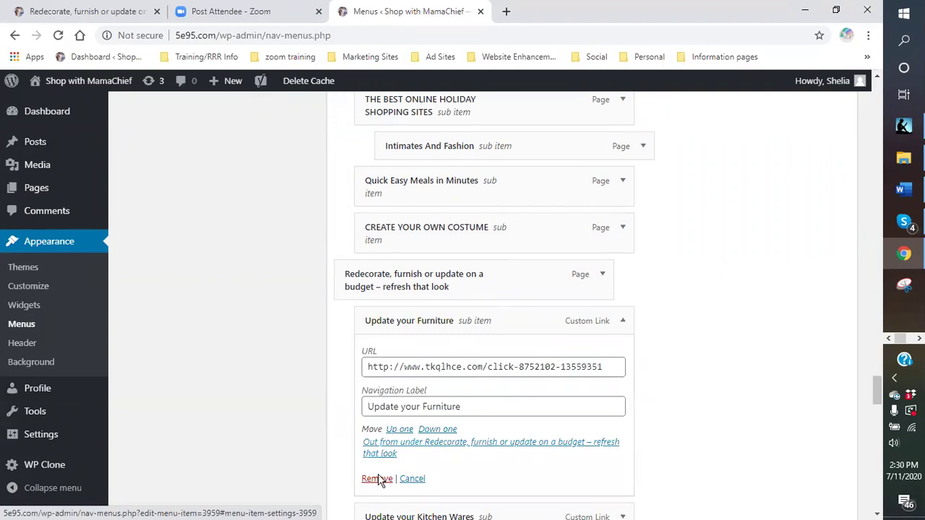
scroll(376, 370, down, 2)
click(378, 342)
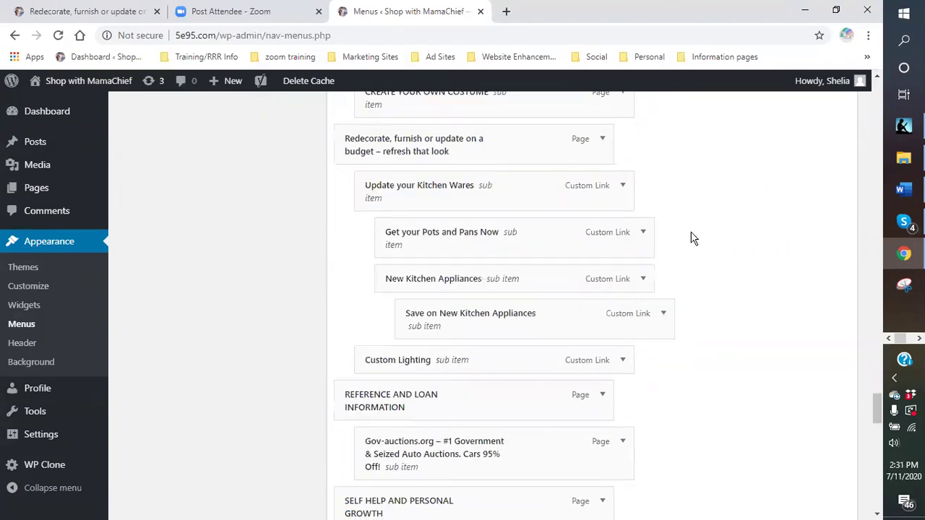
Step: Remove Update your Kitchen Wares and Get your Pots and Pans Now from the Redecorate, furnish or update on a budget section
click(625, 189)
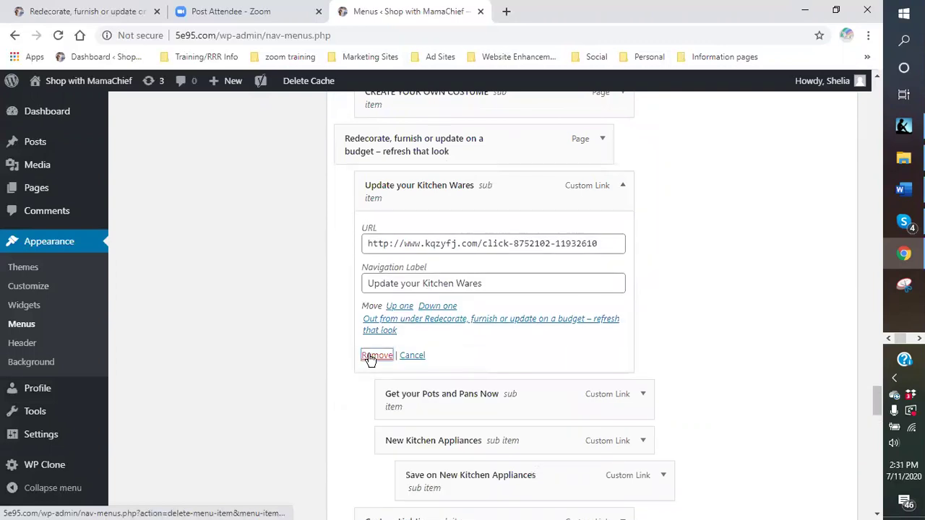
click(370, 356)
click(625, 188)
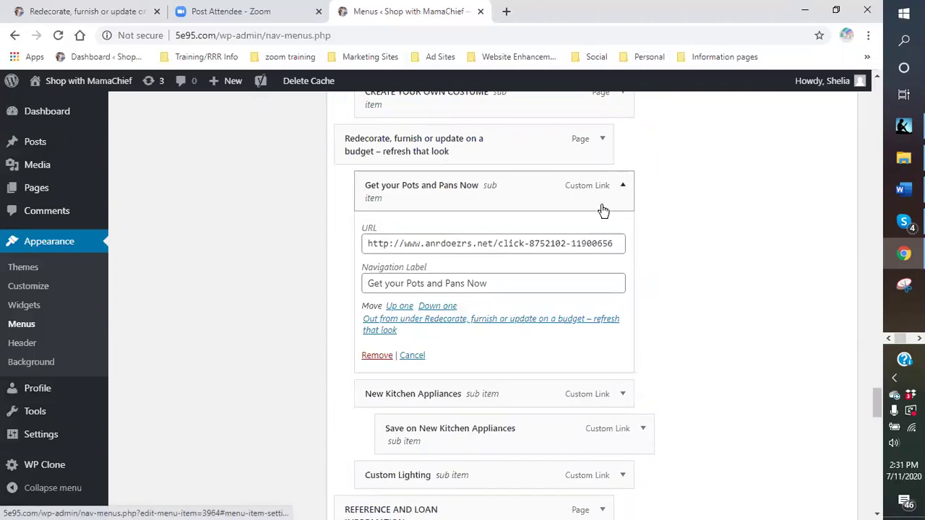
click(370, 356)
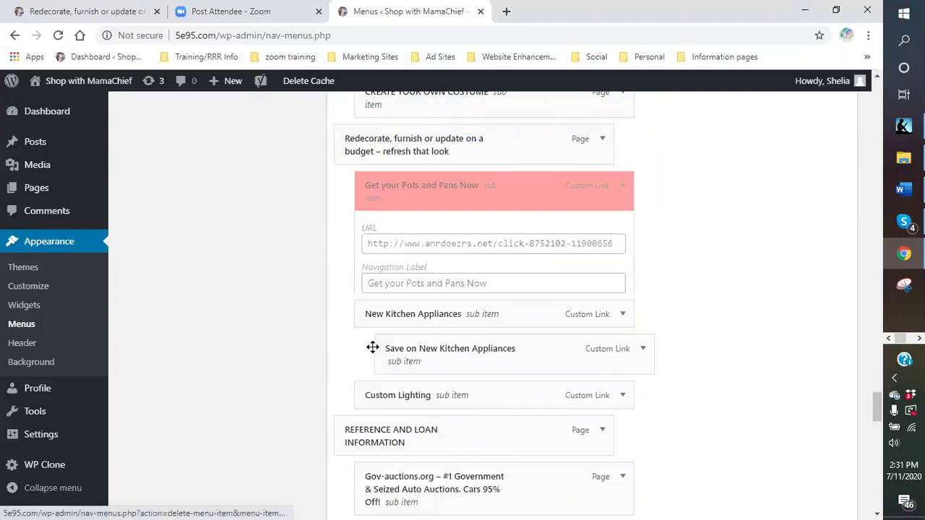
Step: Remove New Kitchen Appliances, Save on New Kitchen Appliances and Custom Lighting from beneath the Redecorate, furnish or update on a budget item
click(624, 190)
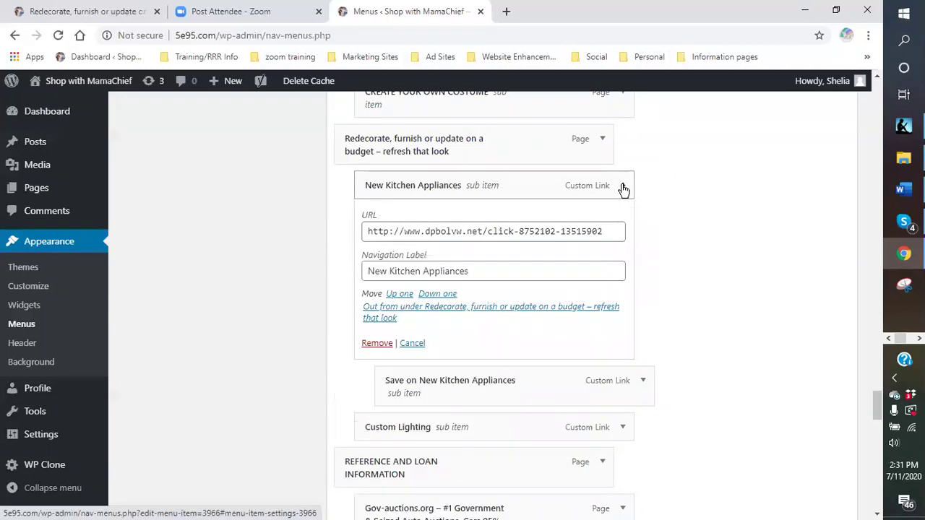
click(377, 345)
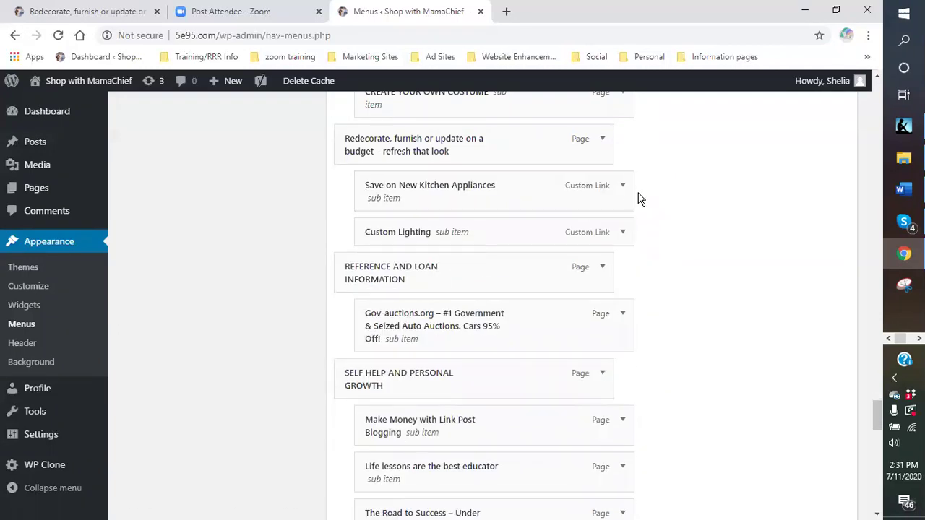
click(624, 186)
click(372, 355)
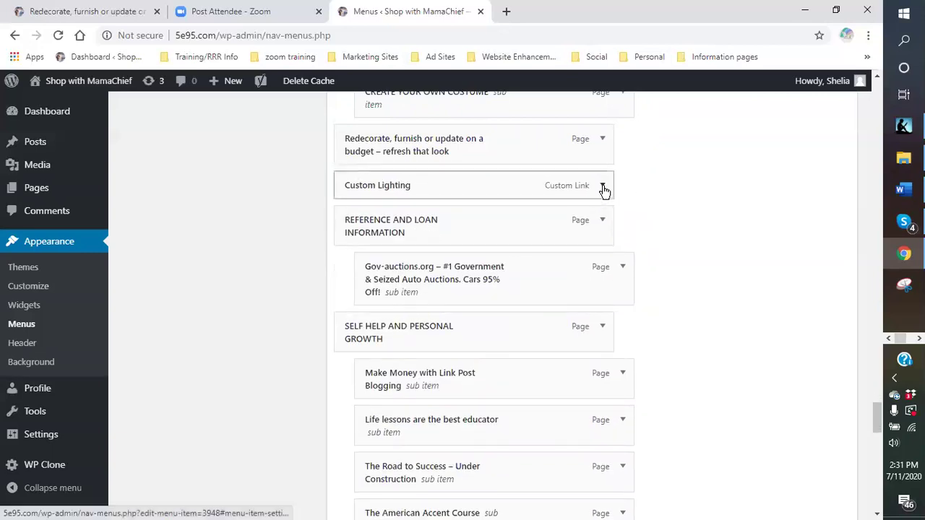
click(603, 188)
click(354, 345)
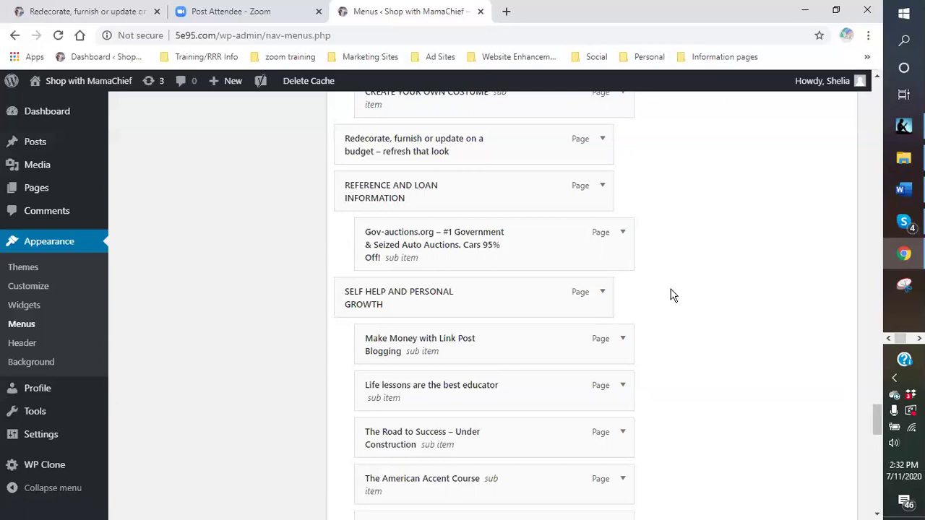
Step: Remove Take Credit Cards – Best Solution from the SOFTWARE & SERVICES section
scroll(643, 341, down, 3)
scroll(643, 341, down, 3)
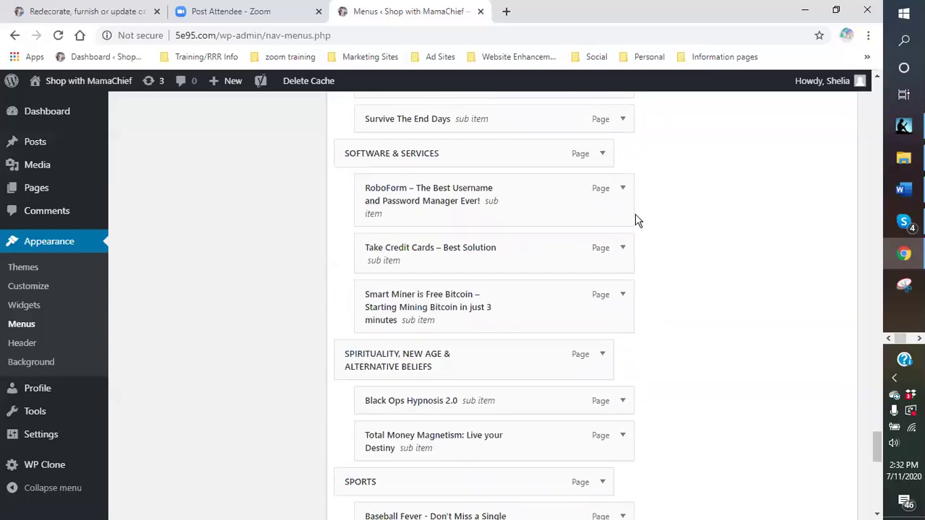
click(622, 251)
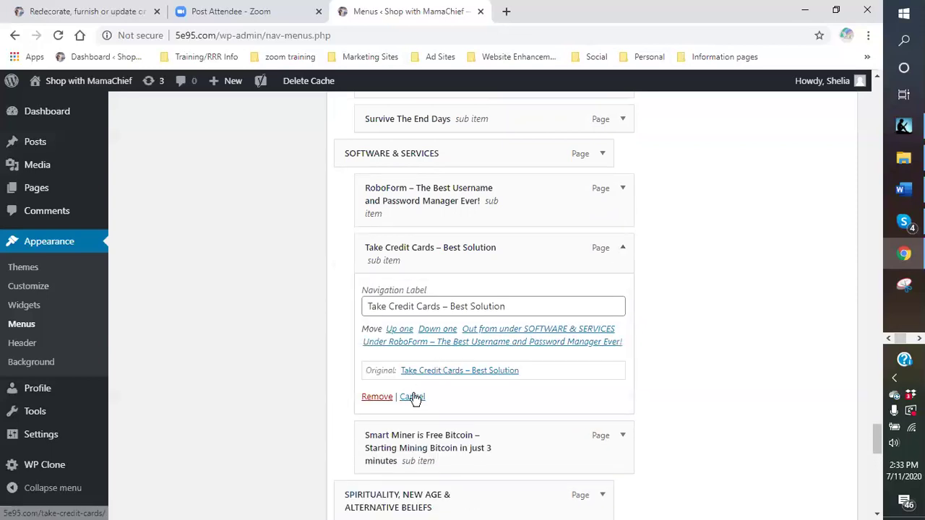
click(372, 397)
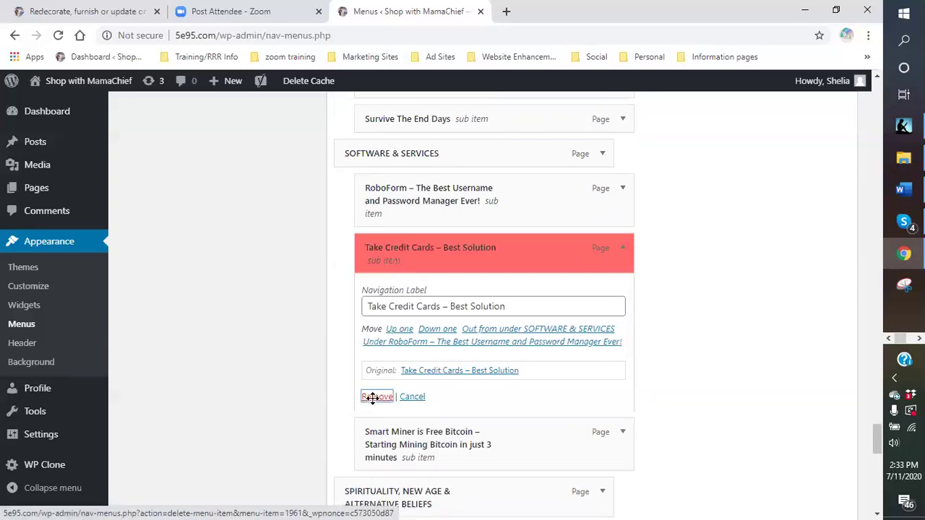
Step: Remove Smart Miner is Free Bitcoin from SOFTWARE & SERVICES and Black Ops Hypnosis 2.0 from SPIRITUALITY, NEW AGE & ALTERNATIVE BELIEFS
click(624, 250)
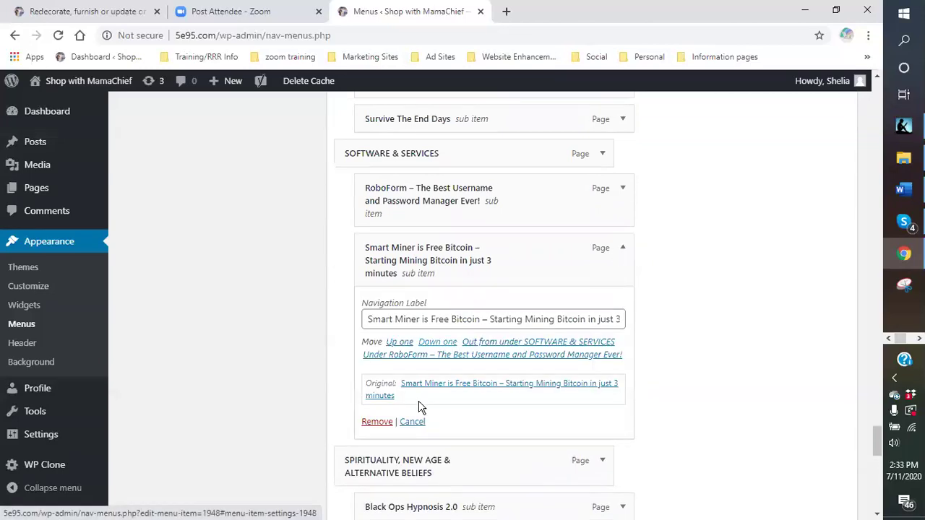
click(378, 425)
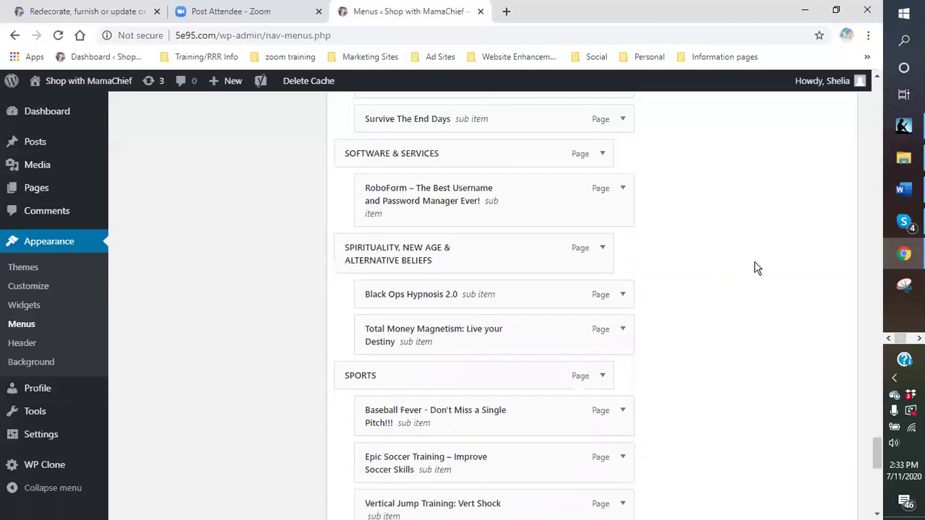
click(623, 295)
click(376, 431)
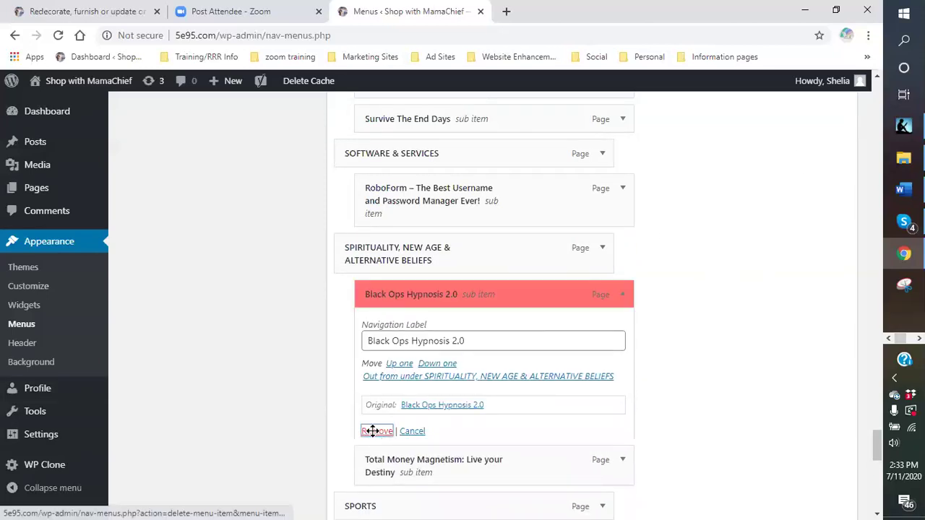
Step: Remove Epic Soccer Training – Improve Soccer Skills and Vertical Jump Training: Vert Shock from the SPORTS section
scroll(718, 295, down, 2)
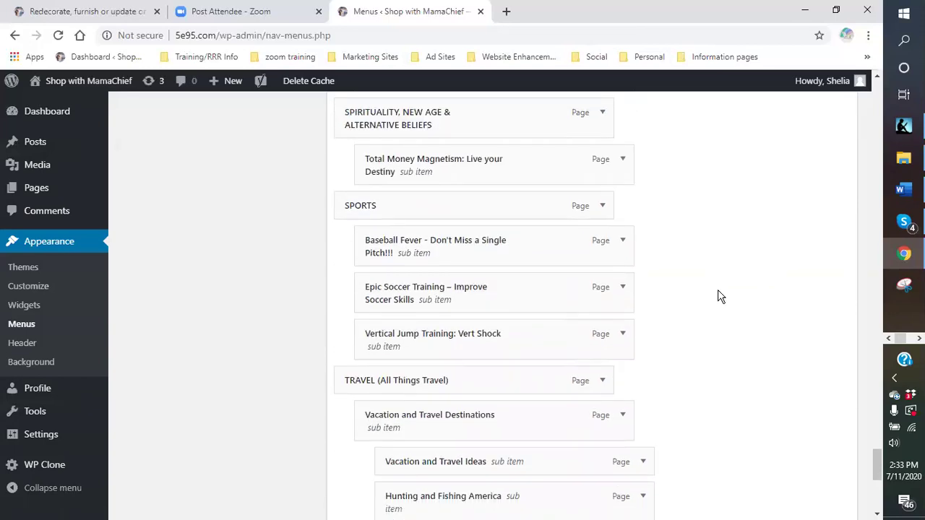
click(623, 290)
click(375, 439)
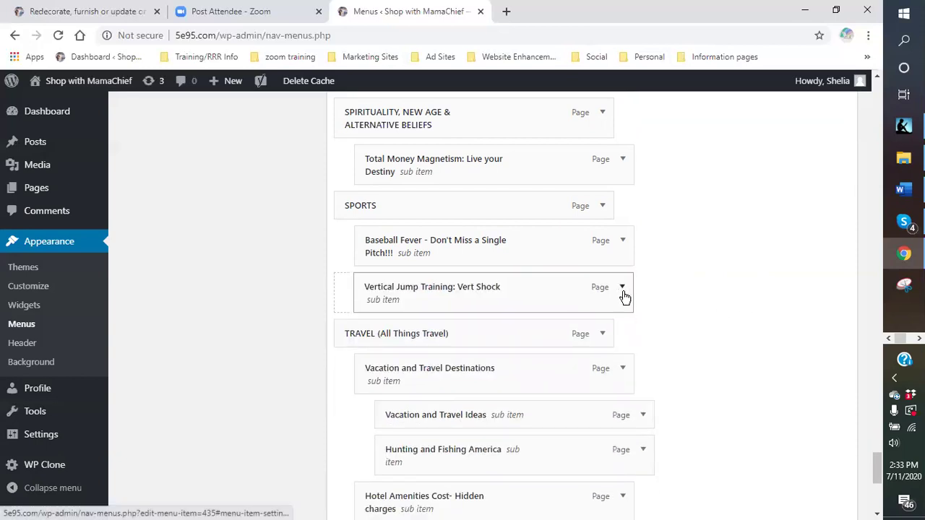
drag(623, 300, 354, 300)
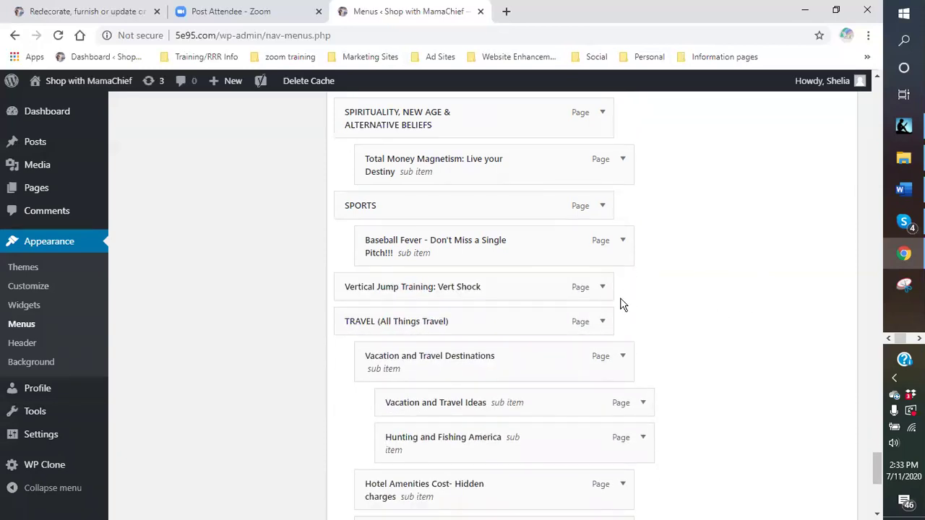
click(607, 292)
click(357, 412)
click(359, 414)
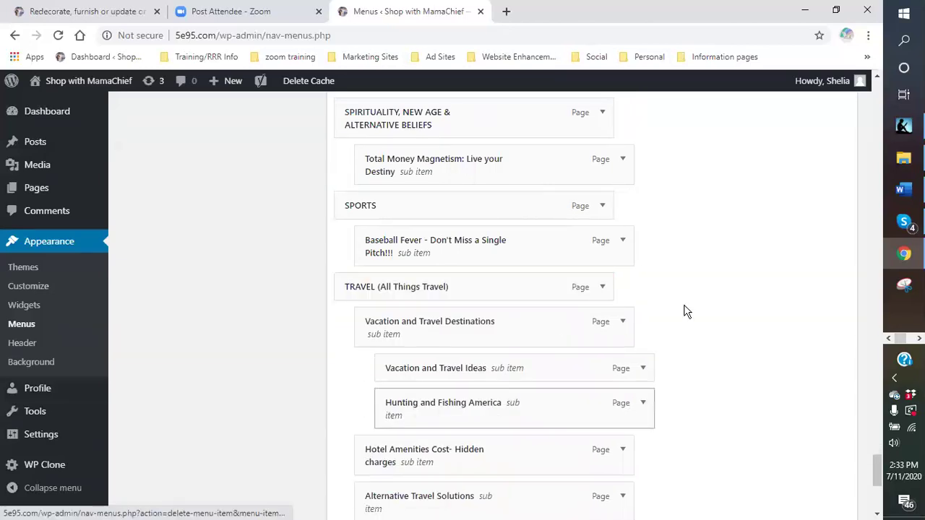
Step: Remove Hotel Amenities Cost- Hidden charges from the TRAVEL (All Things Travel) section
scroll(738, 291, down, 2)
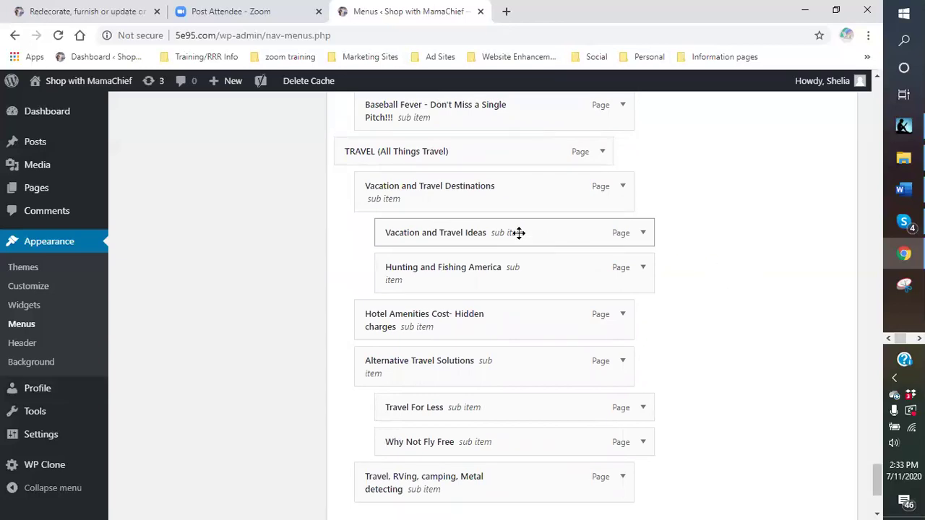
scroll(763, 323, down, 1)
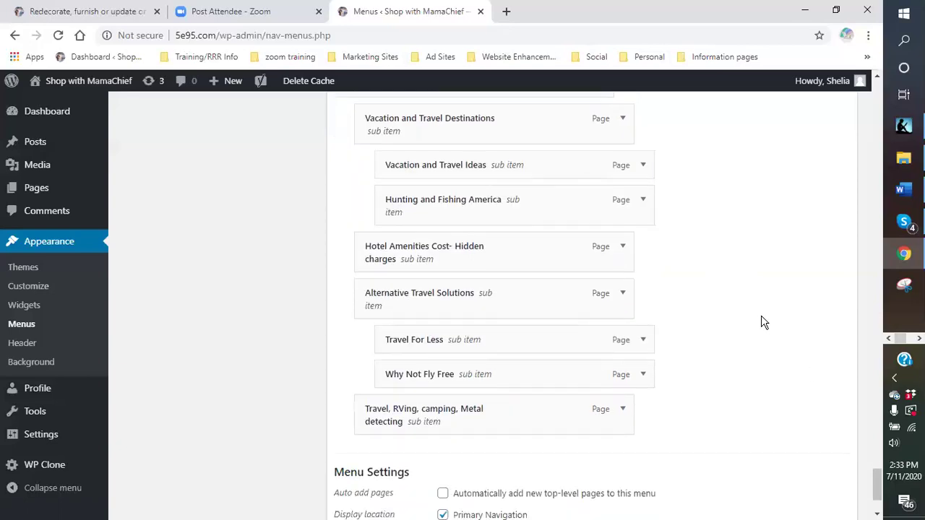
click(623, 249)
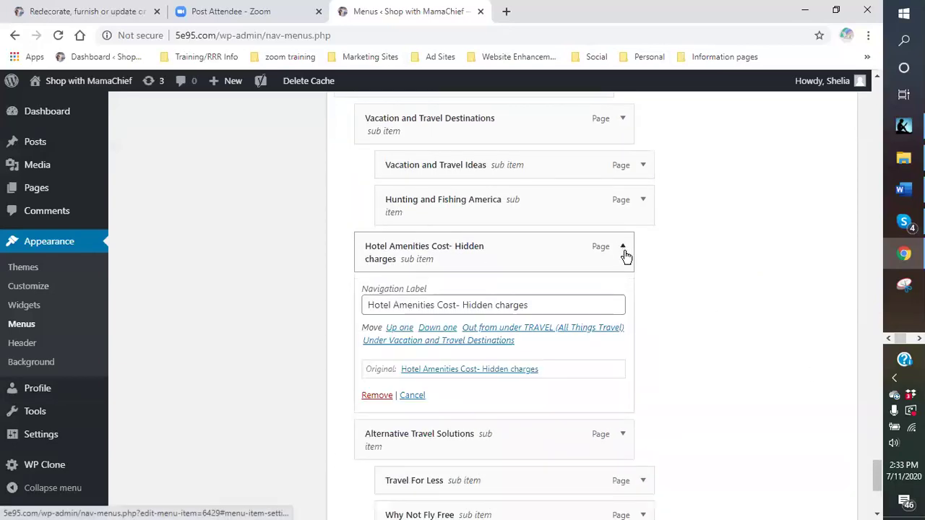
click(377, 401)
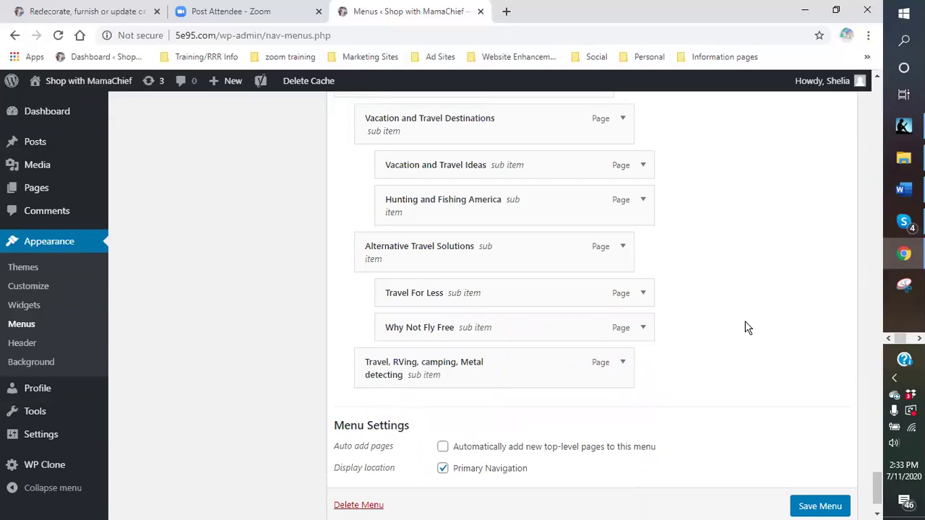
Step: Check the remaining items at the end of the menu structure and save the Main Menu
scroll(747, 327, down, 1)
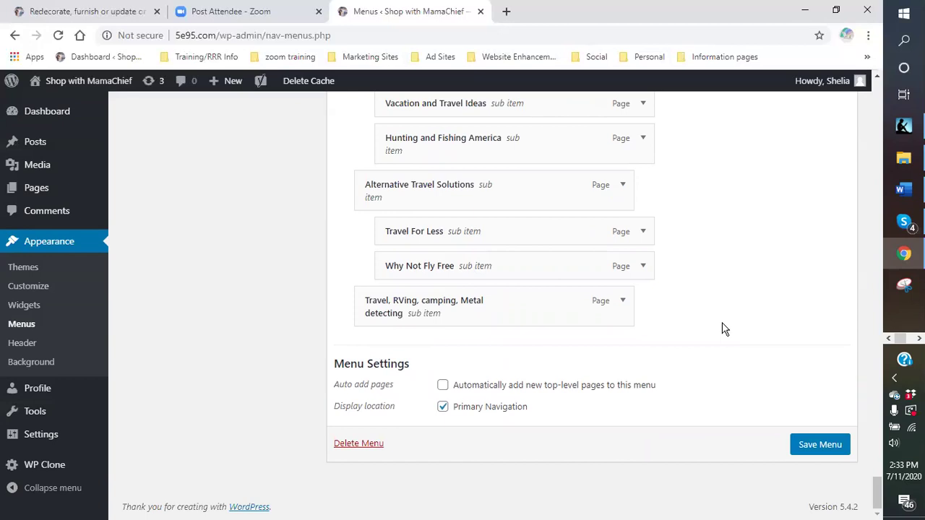
scroll(725, 329, up, 10)
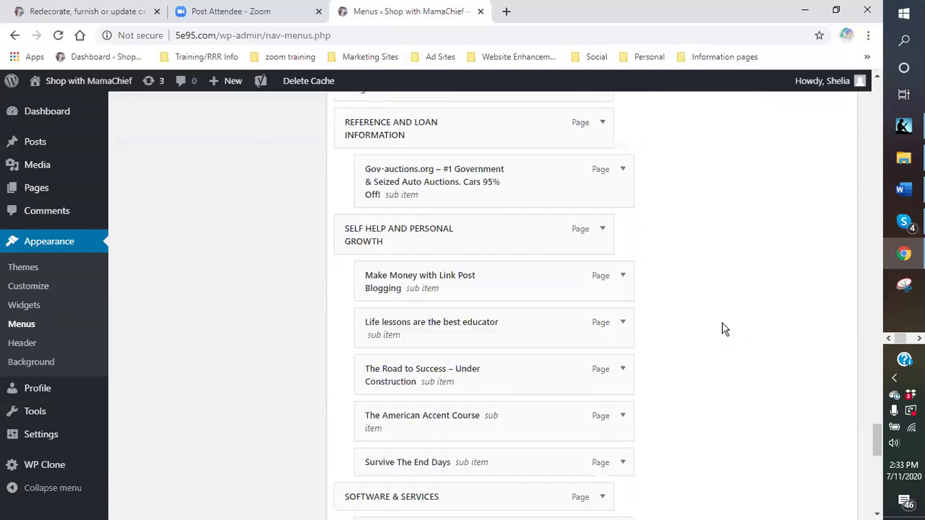
scroll(720, 330, down, 8)
scroll(715, 332, down, 7)
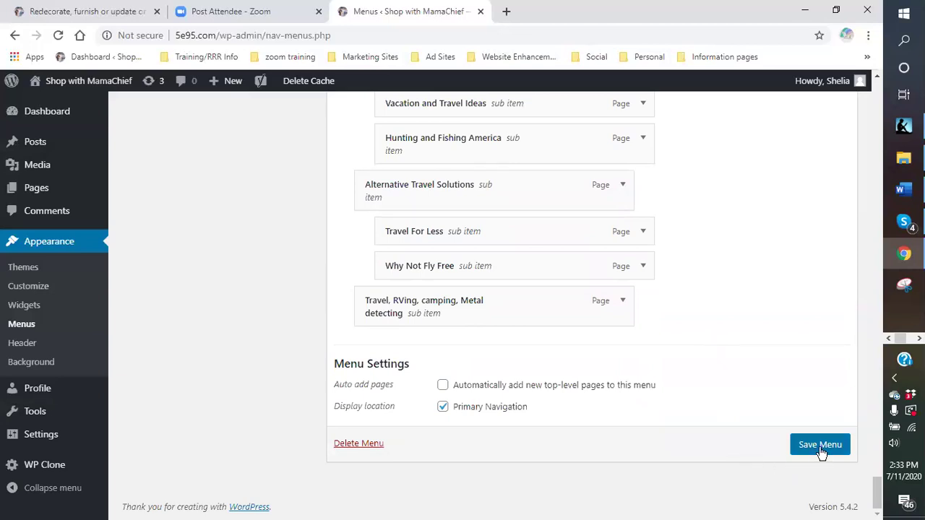
click(821, 450)
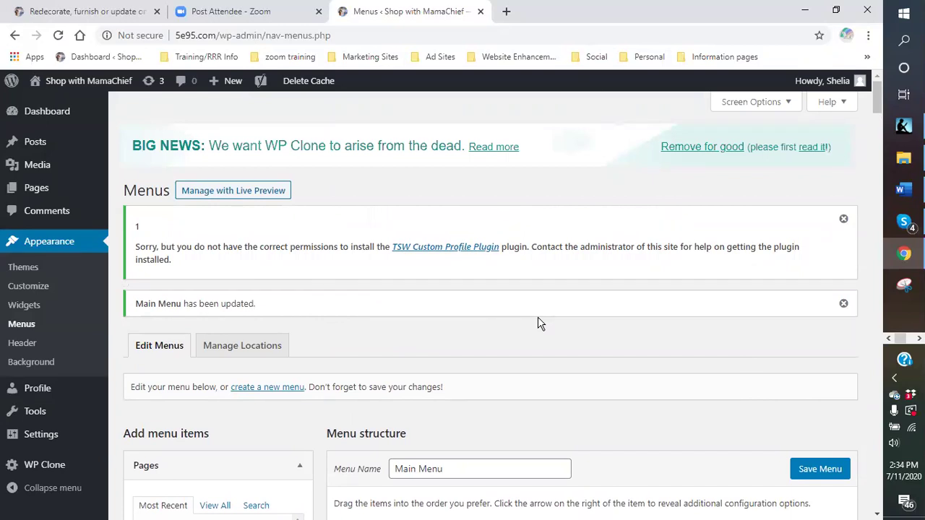
Step: Review the saved menu structure from Home through the COOKING FOOD WINE section and its nested wine items
scroll(538, 317, down, 3)
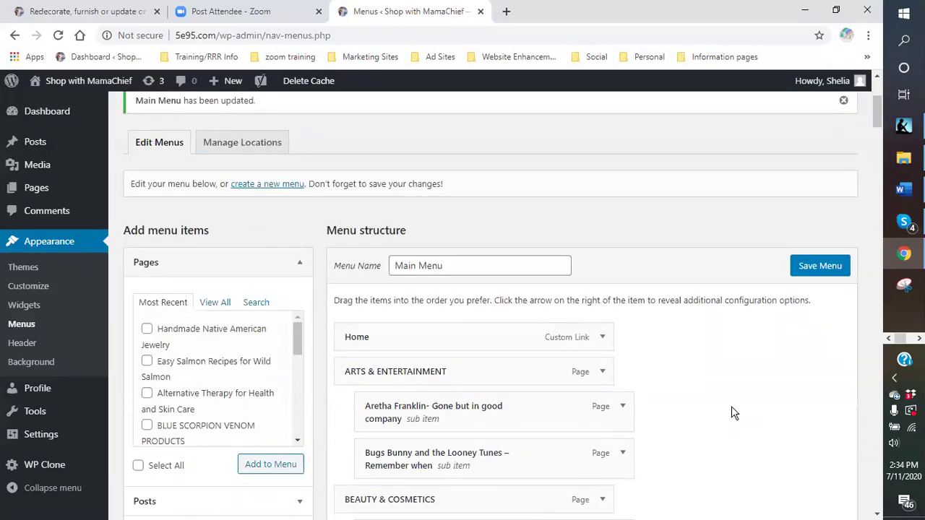
scroll(745, 376, down, 2)
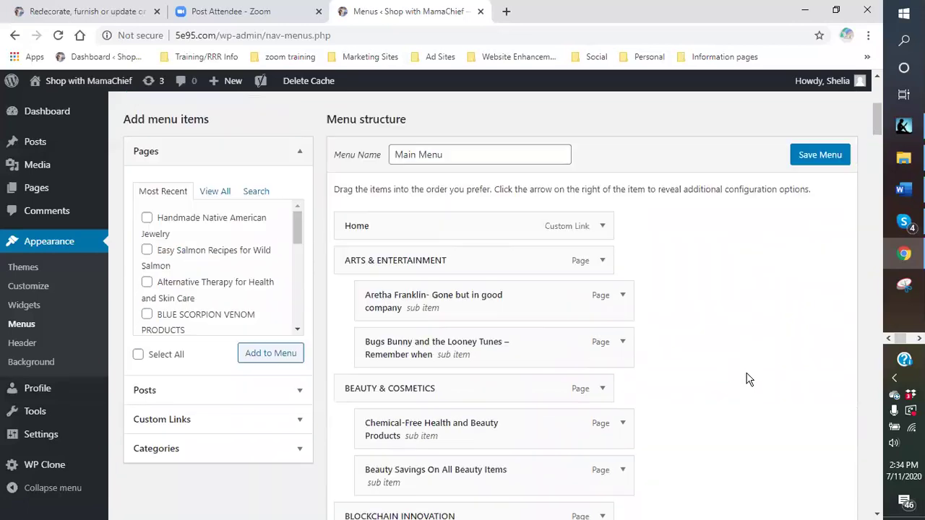
scroll(738, 371, down, 2)
scroll(737, 371, up, 3)
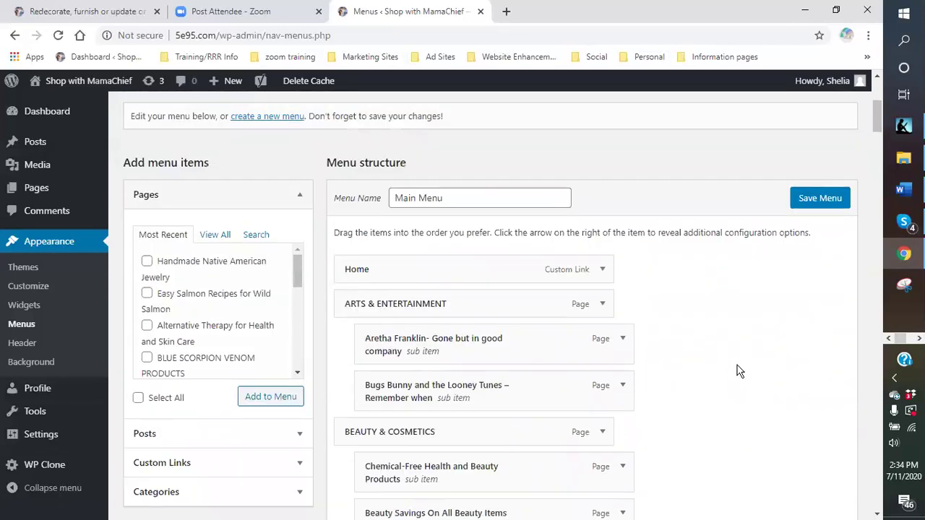
scroll(737, 371, down, 3)
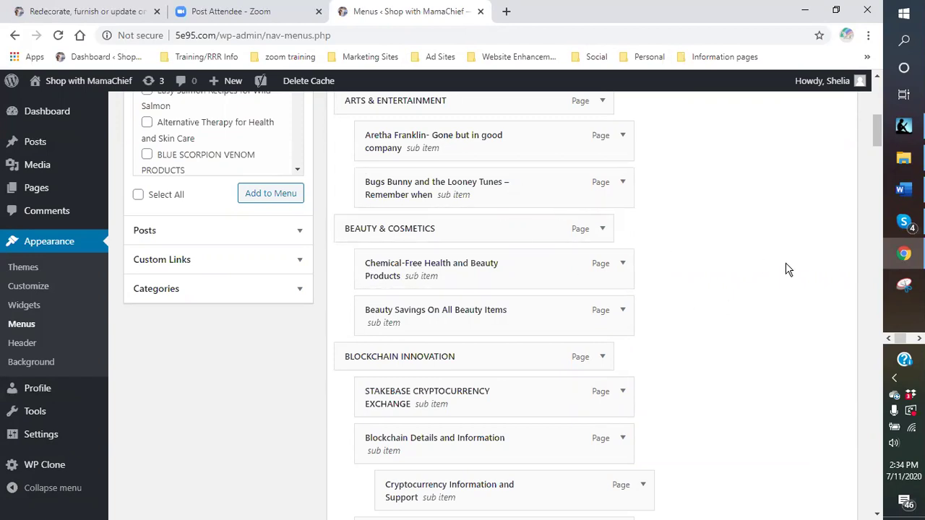
scroll(712, 300, up, 3)
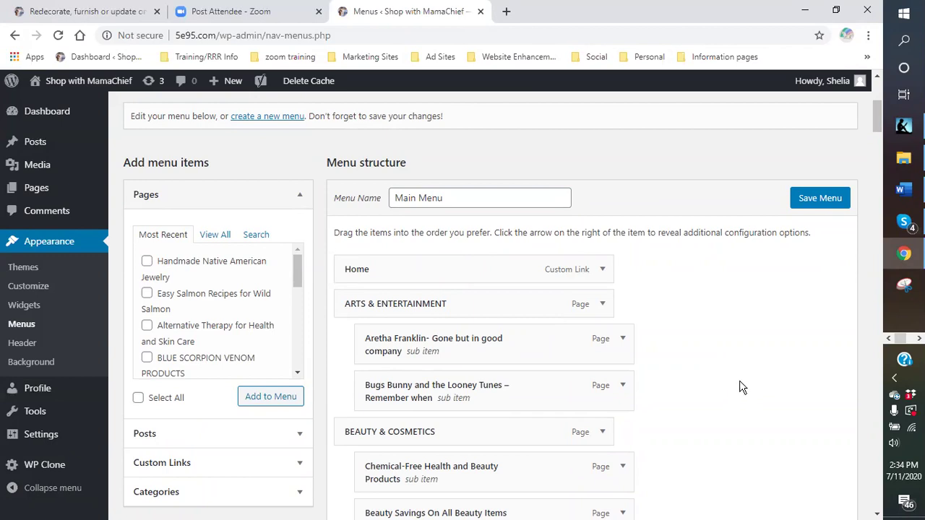
scroll(740, 389, down, 8)
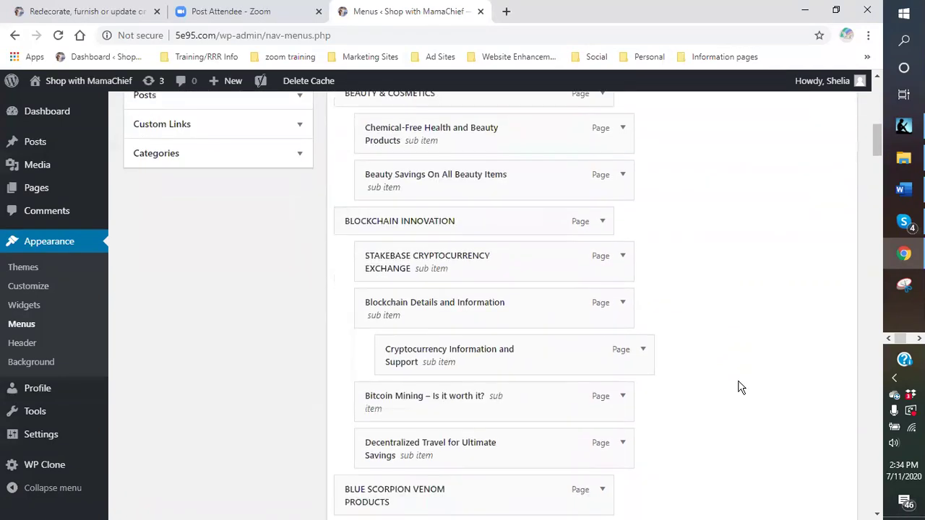
scroll(739, 388, down, 9)
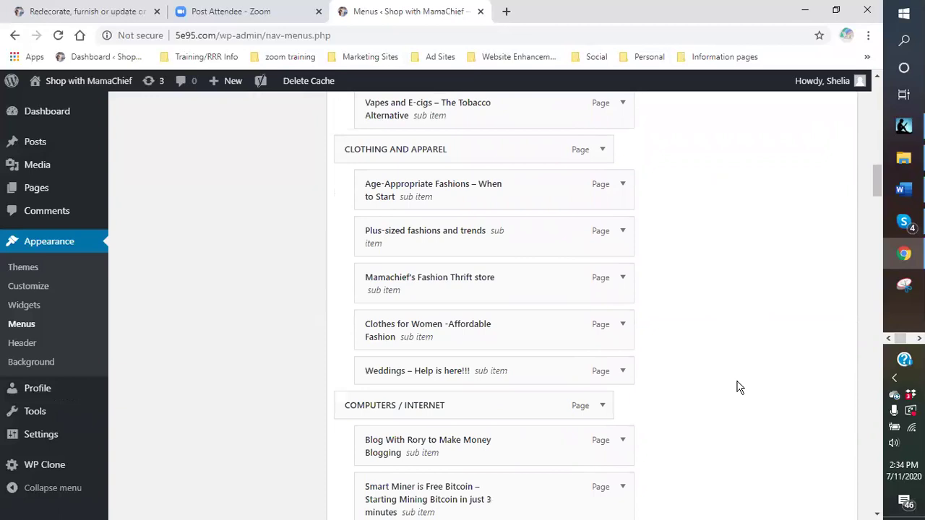
scroll(739, 388, down, 3)
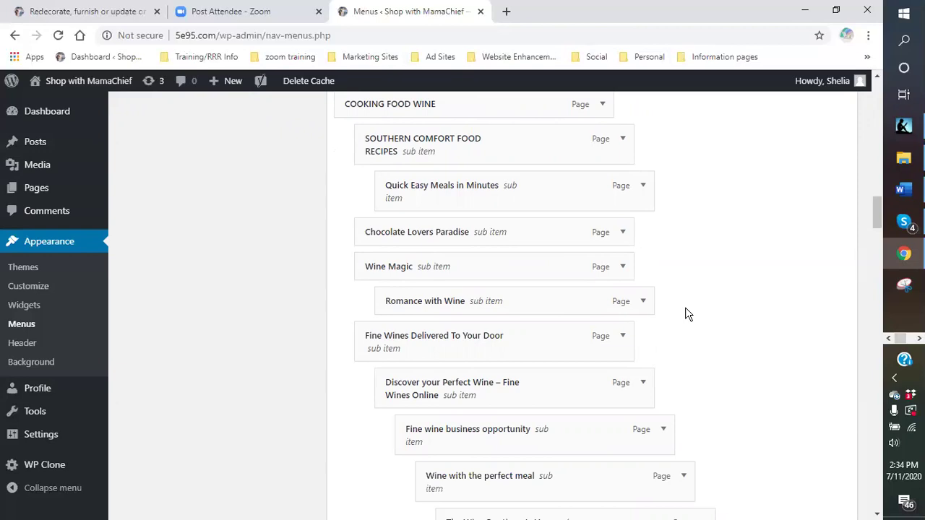
scroll(685, 307, down, 3)
scroll(681, 311, up, 1)
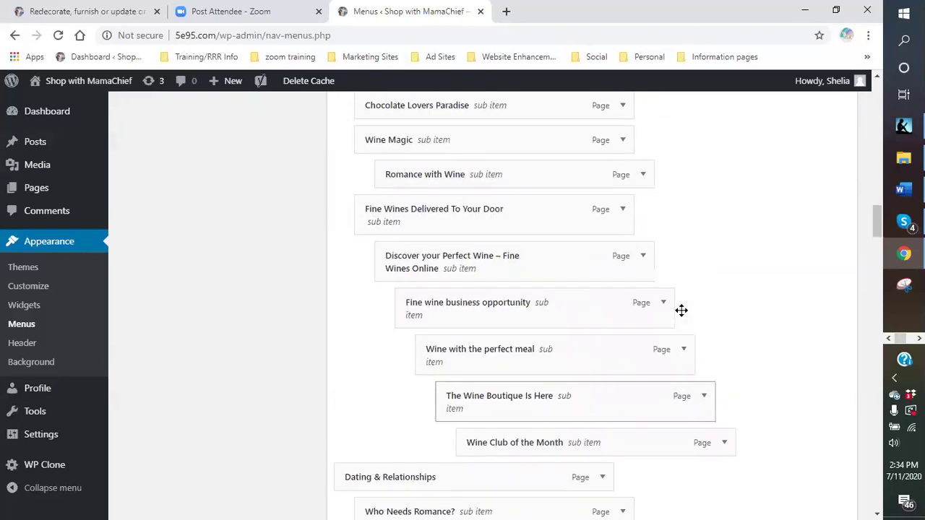
scroll(682, 311, up, 3)
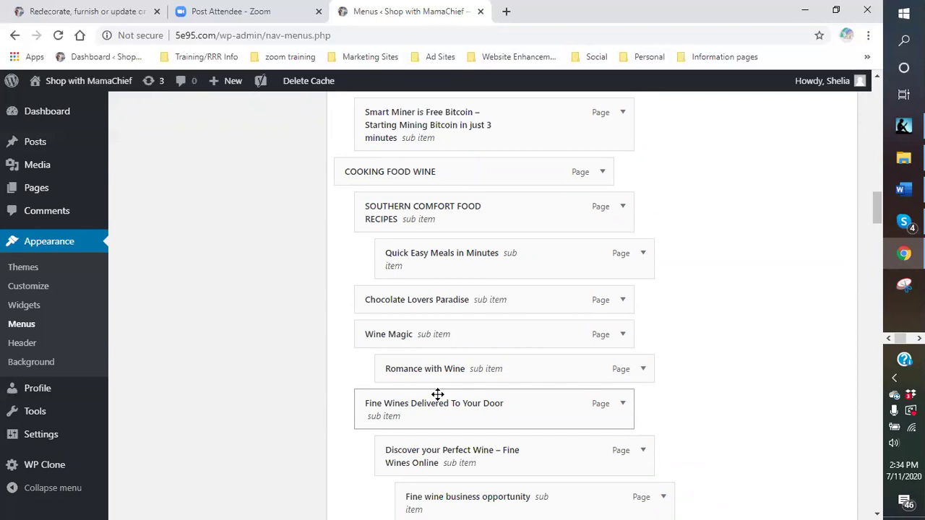
Step: Switch to the live site and open the HEALTH & FITNESS AND WEIGHT-LOSS category page
click(101, 16)
scroll(174, 260, up, 5)
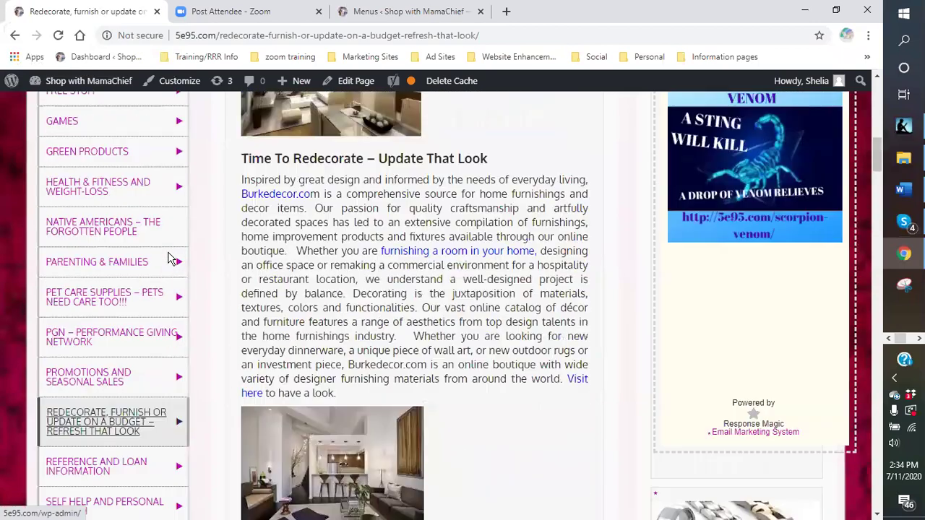
mouse_move(72, 213)
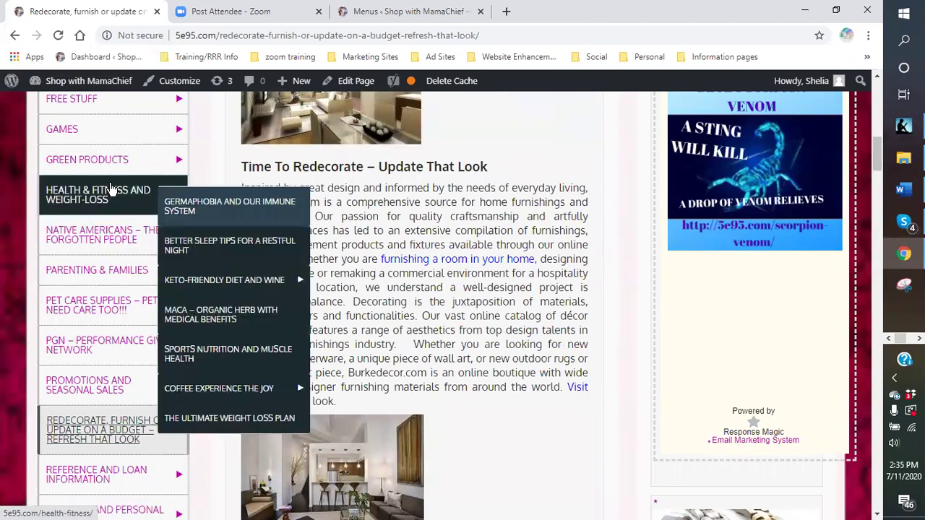
click(83, 198)
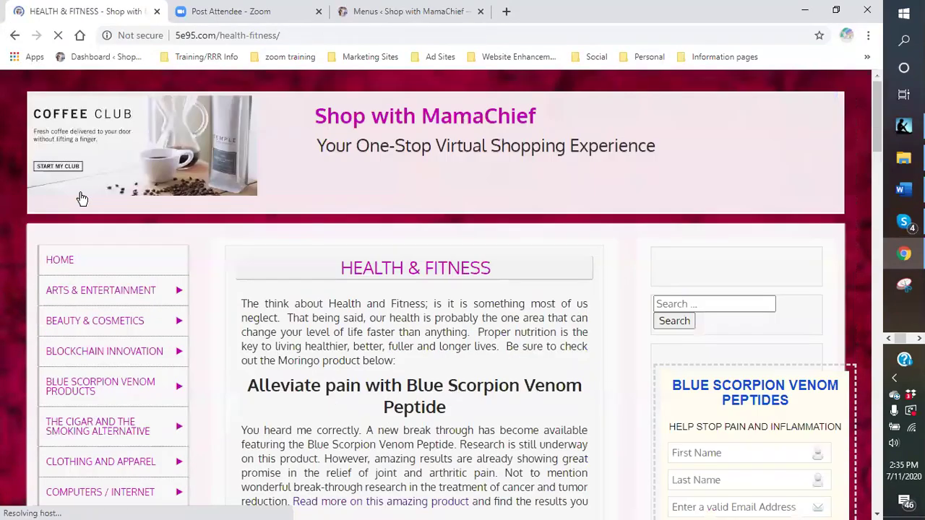
Step: Read through the HEALTH & FITNESS page content, from its introduction to the red wine section
scroll(364, 354, down, 8)
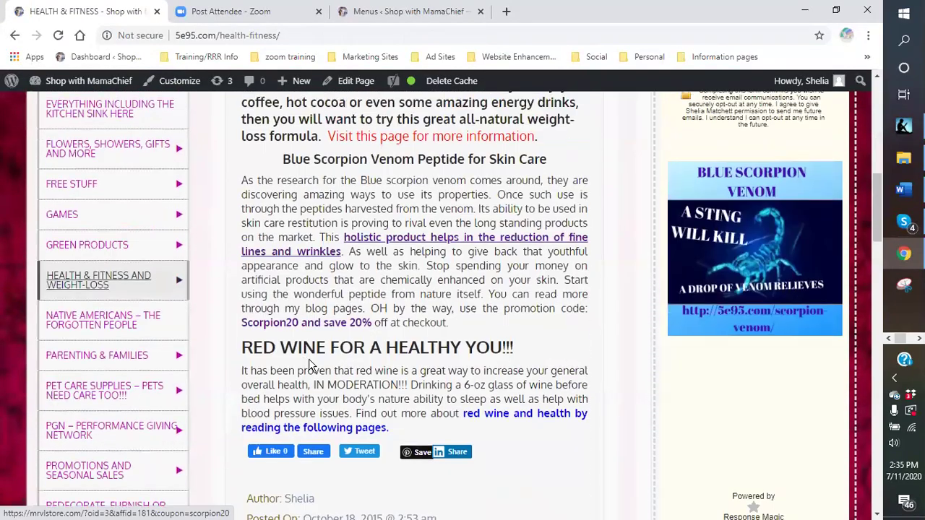
scroll(303, 364, up, 8)
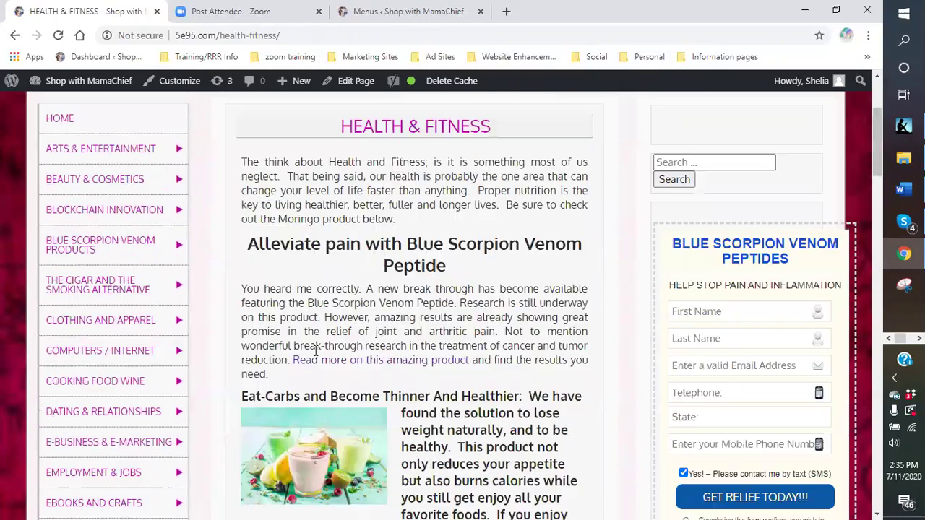
scroll(316, 351, down, 8)
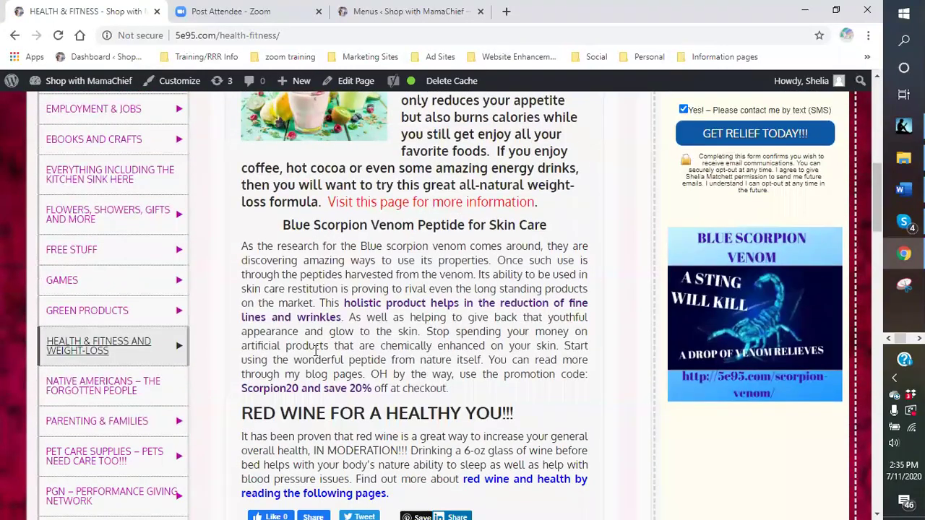
scroll(316, 350, down, 2)
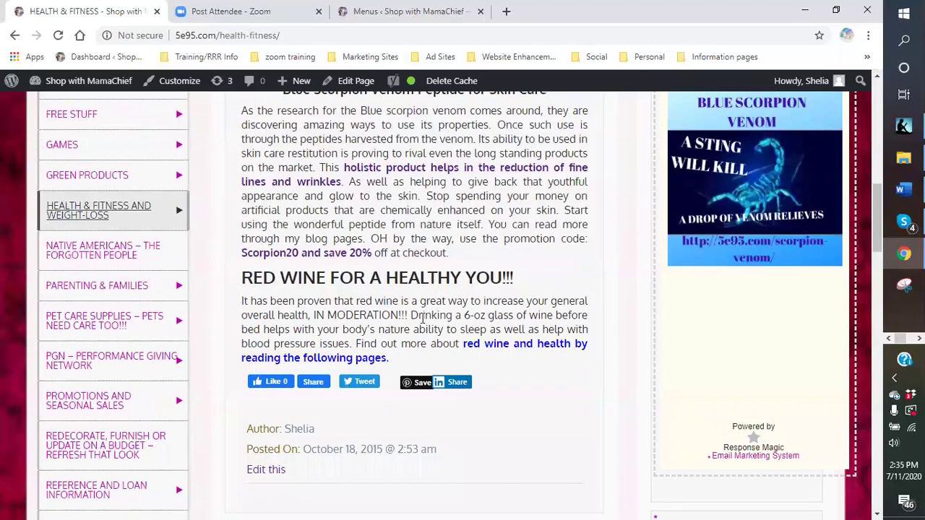
scroll(424, 320, up, 8)
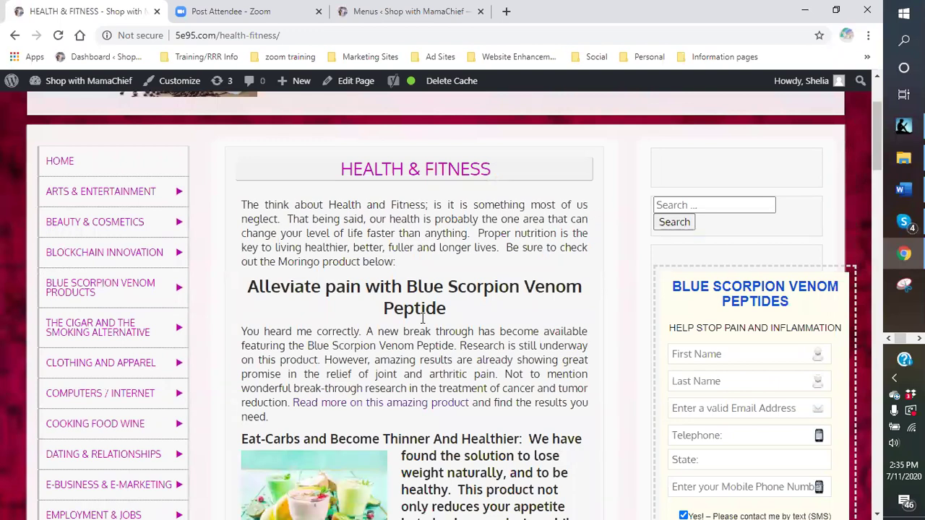
Step: Show the submenus of BLUE SCORPION VENOM PRODUCTS and DATING & RELATIONSHIPS in the site's category menu
mouse_move(128, 304)
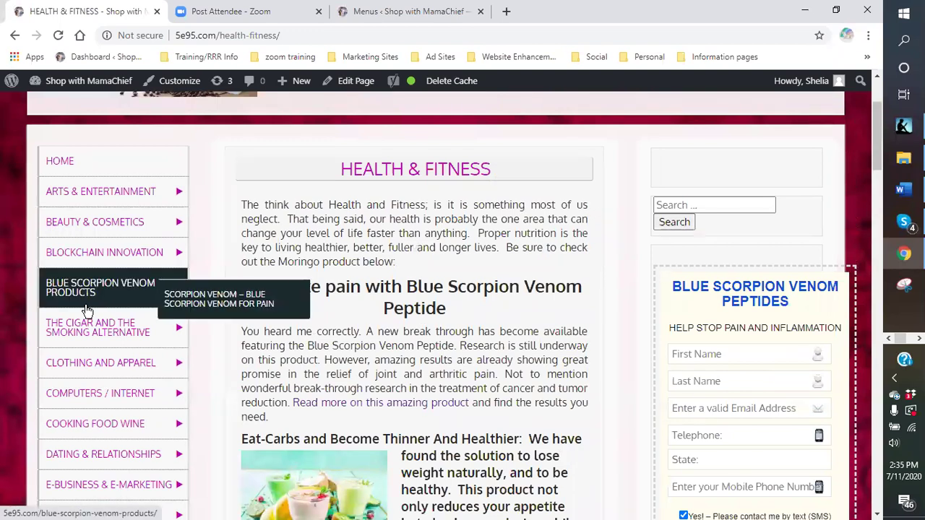
scroll(85, 312, down, 2)
mouse_move(79, 322)
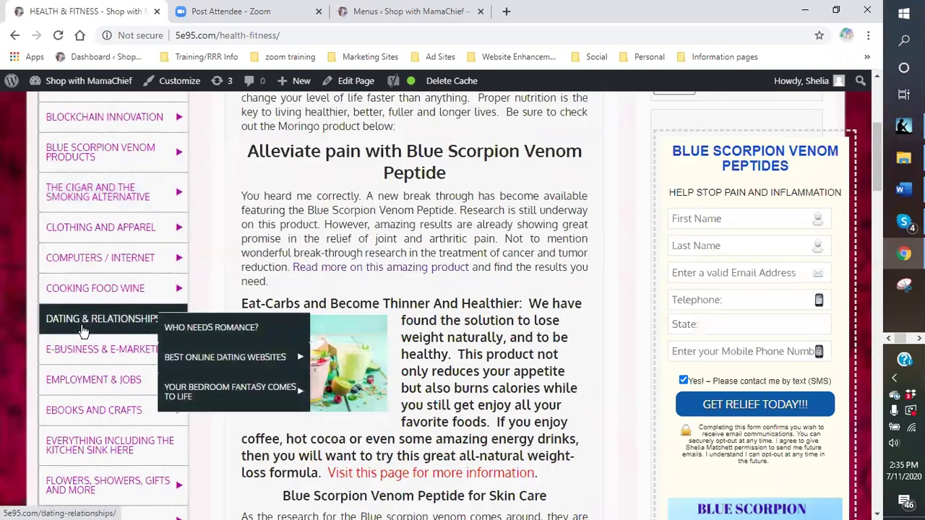
Step: Open the COOKING FOOD WINE category page and read through its entries, from the coconut oil articles to the Metabolic Cooking cookbook
click(75, 289)
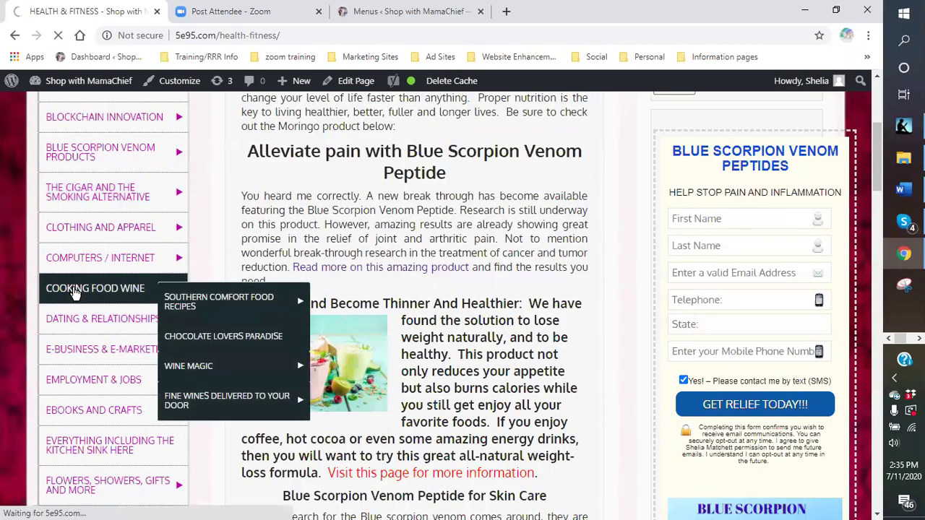
scroll(424, 355, down, 4)
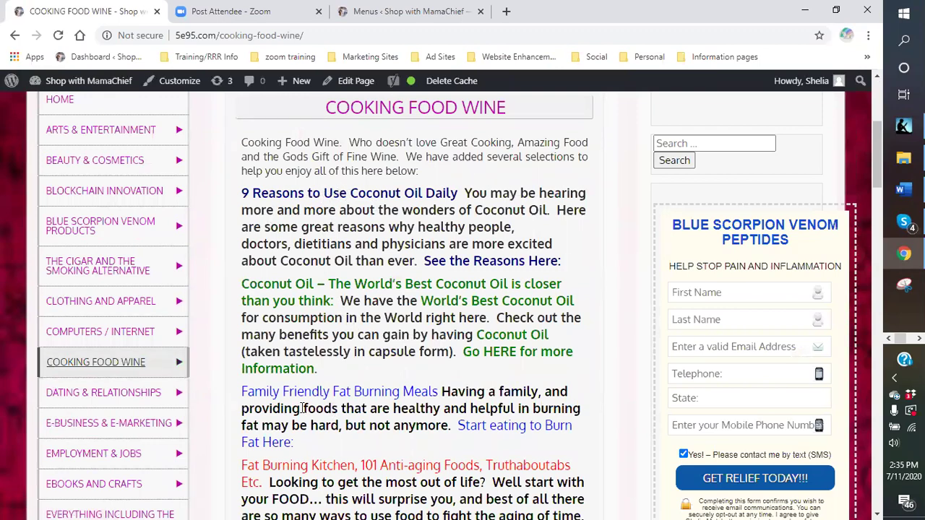
scroll(304, 405, down, 1)
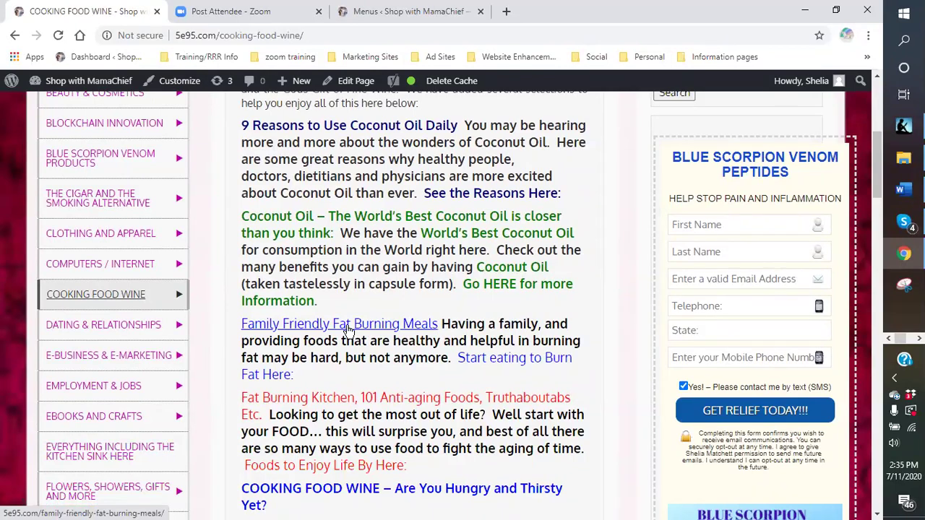
scroll(350, 326, down, 2)
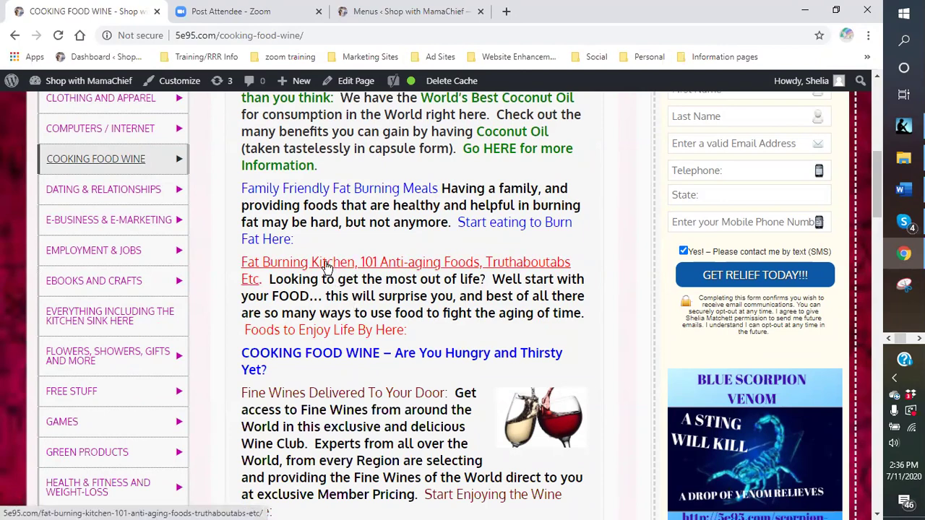
scroll(326, 267, down, 4)
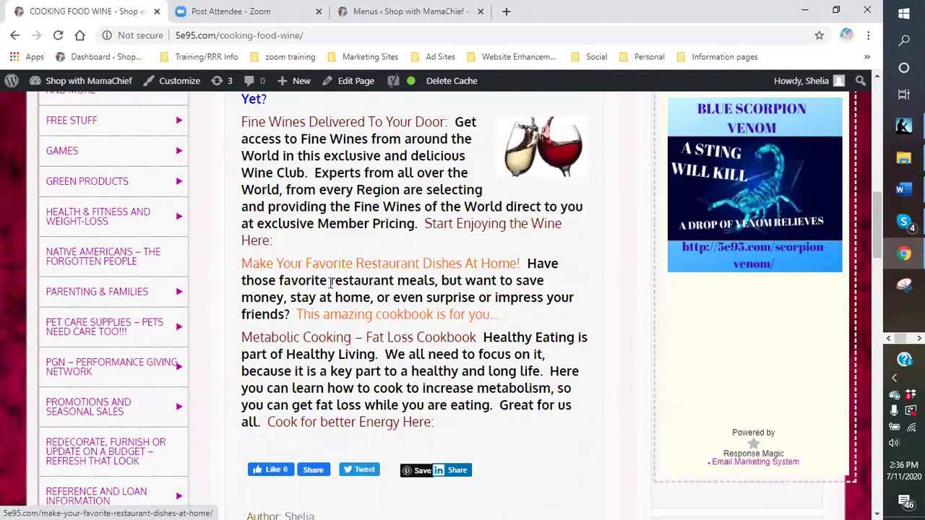
scroll(325, 274, up, 5)
scroll(376, 247, down, 7)
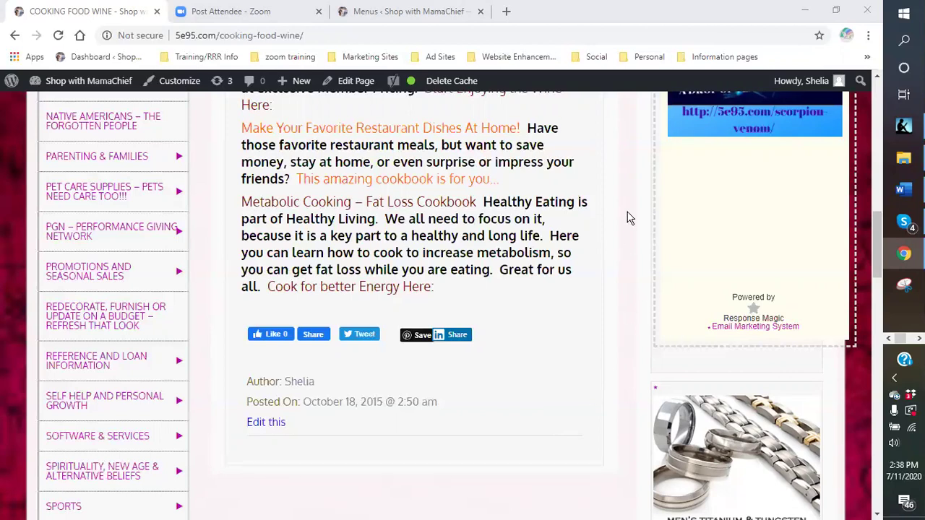
click(508, 11)
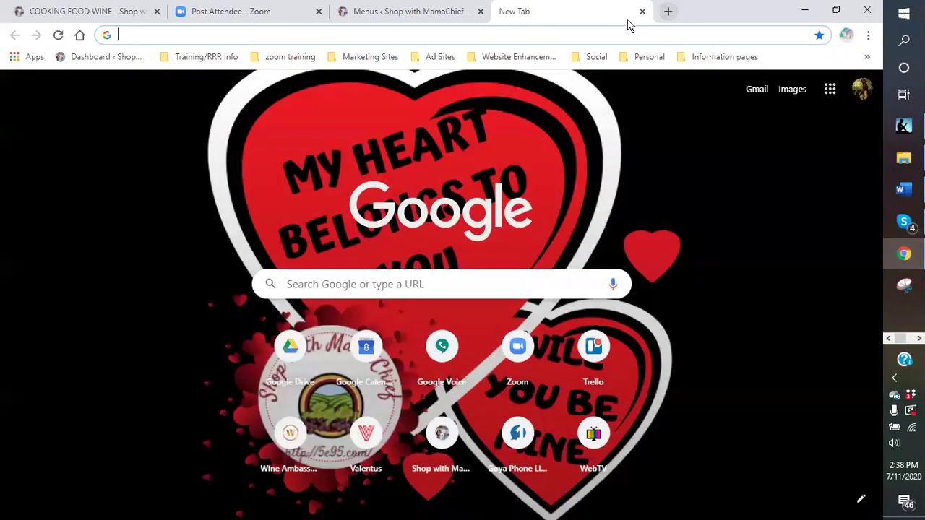
click(644, 12)
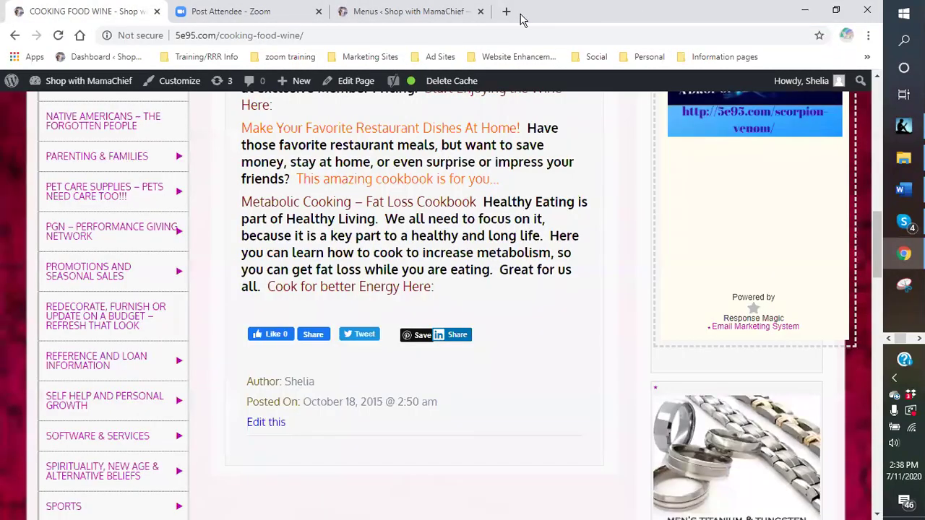